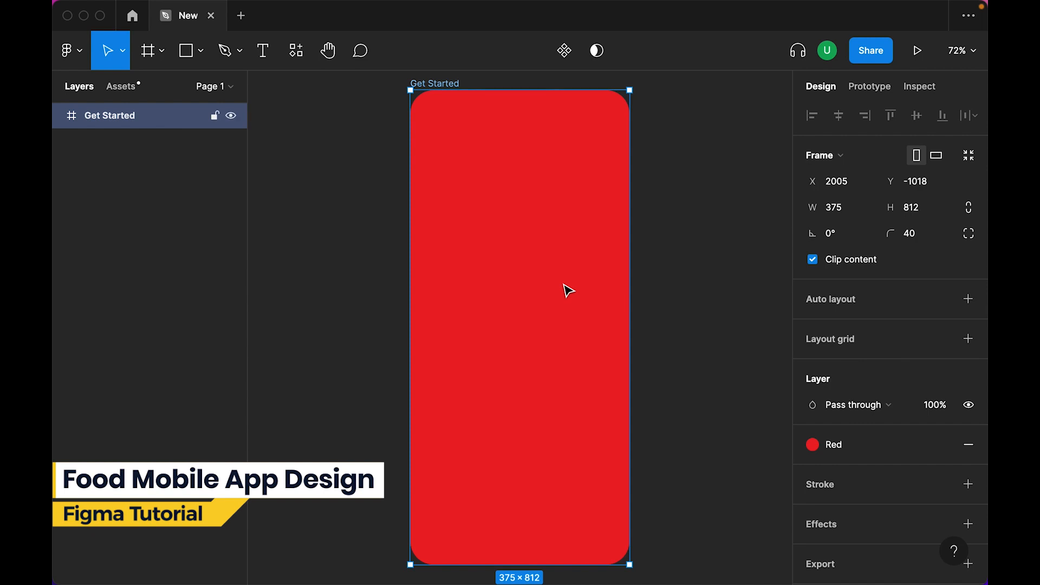
Step: Place the burger photo in the Get Started frame, scaled to about 967 × 645 and covering the frame's upper part
key("super+v")
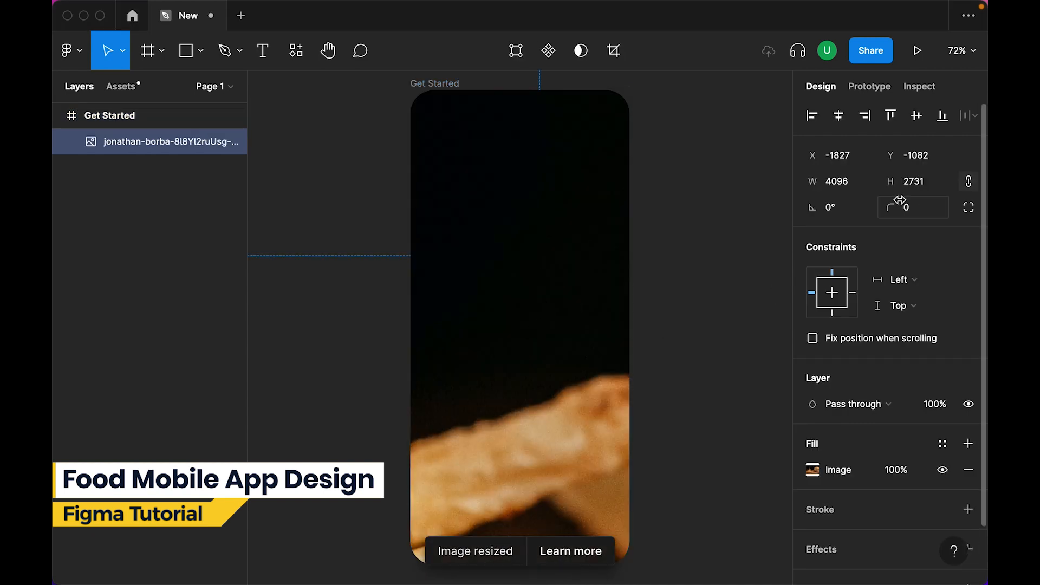
key("Return")
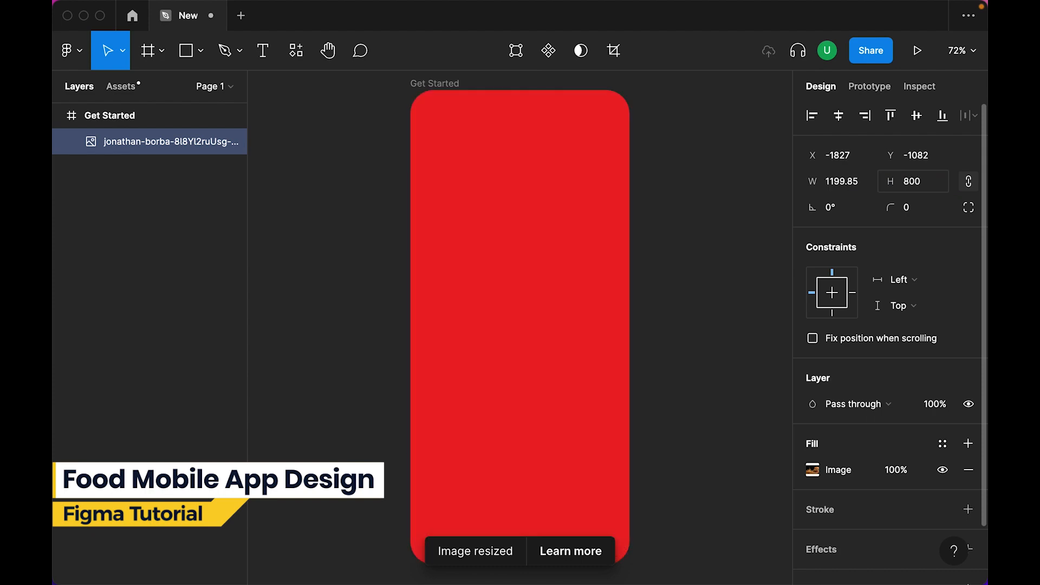
left_click(915, 115)
left_click(657, 315)
left_click_drag(532, 400, 527, 361)
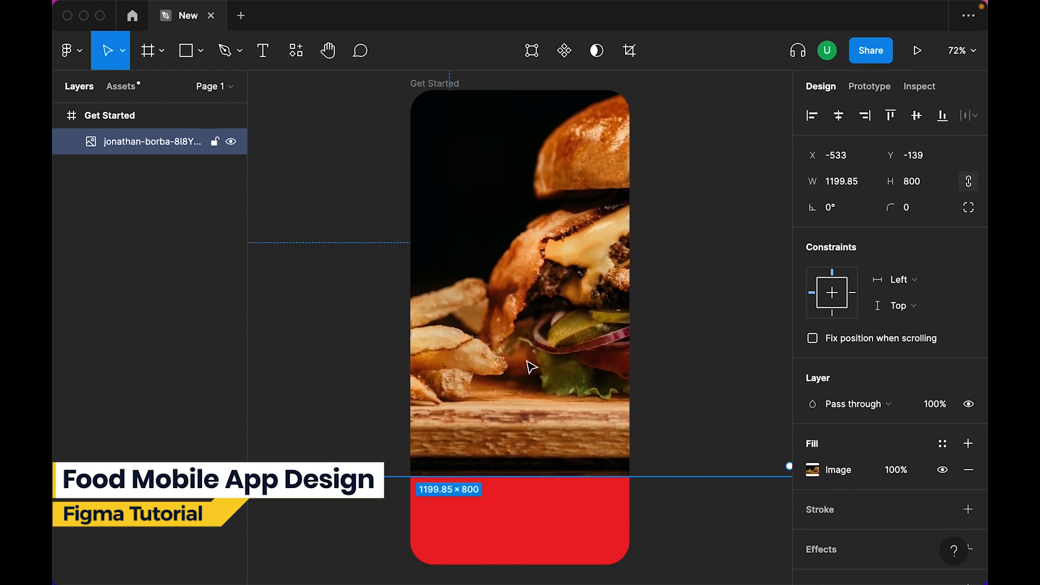
left_click_drag(538, 477, 488, 331)
left_click(725, 506)
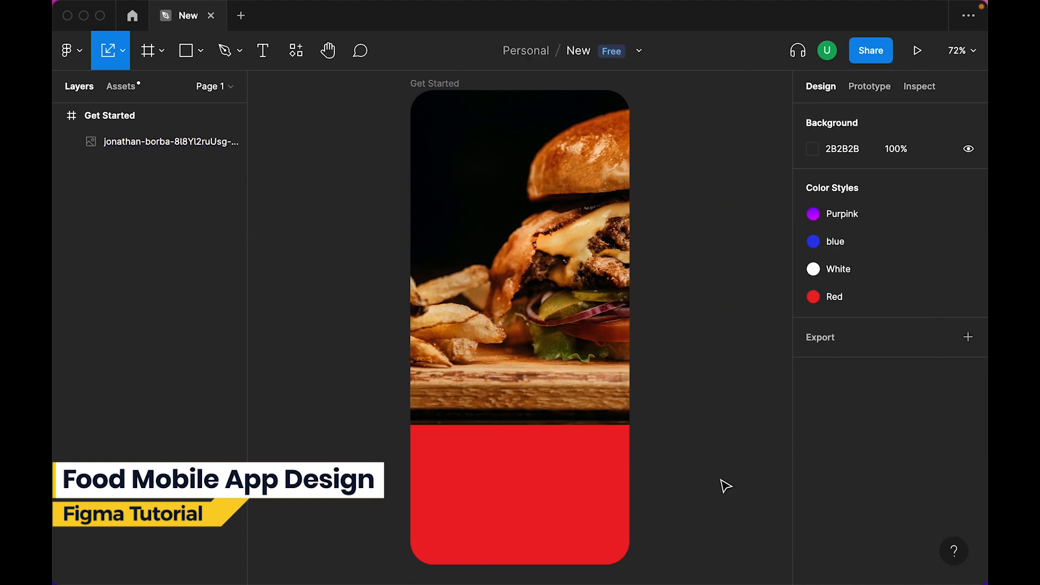
Step: Draw an ellipse and reshape it to about 729 × 413 so it covers the lower part of the Get Started frame
left_click(202, 52)
left_click(184, 144)
mouse_move(360, 278)
left_mouse_down()
mouse_move(687, 515)
mouse_move(675, 414)
mouse_move(683, 466)
mouse_move(694, 467)
left_mouse_up()
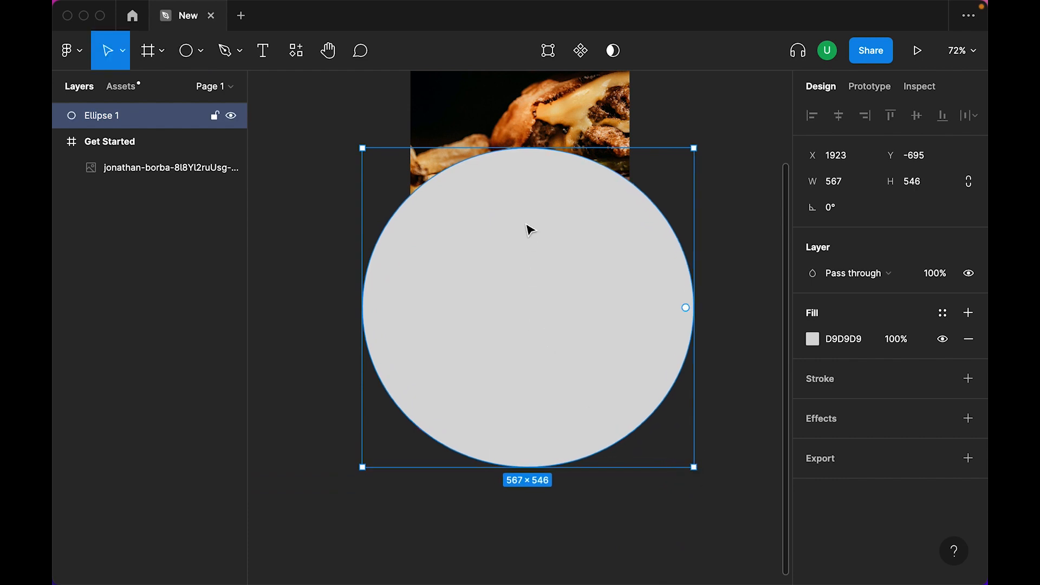
left_click_drag(530, 230, 525, 272)
left_click_drag(691, 349, 743, 339)
left_click_drag(531, 185, 534, 217)
left_click_drag(537, 509, 528, 458)
Step: Nest the ellipse inside the Get Started frame above the burger photo and centre it horizontally
left_click(140, 123)
left_click_drag(140, 124, 139, 149)
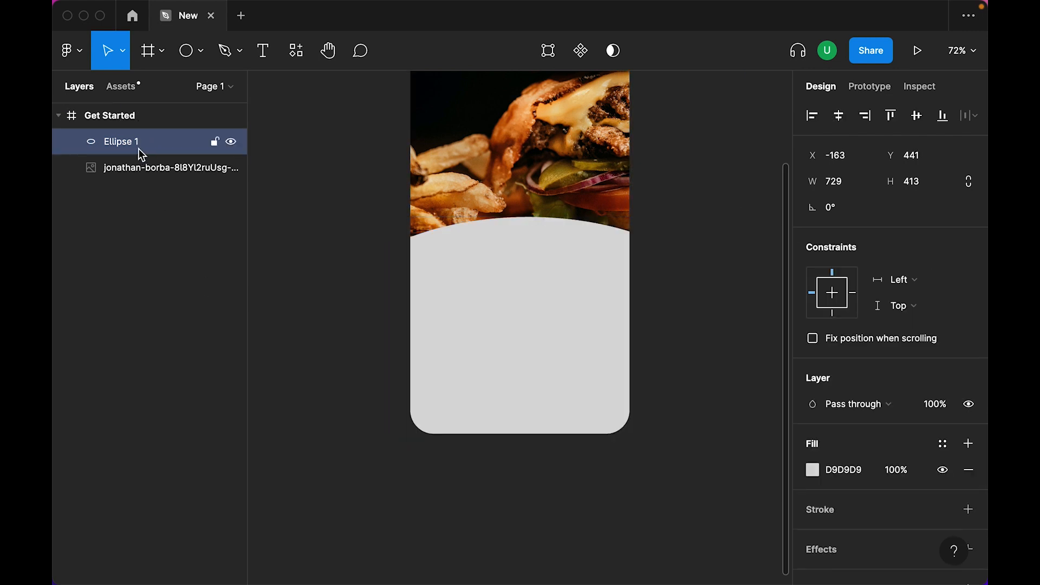
left_click(293, 209)
scroll(413, 325, "up", 2)
left_click(413, 325)
left_click(839, 115)
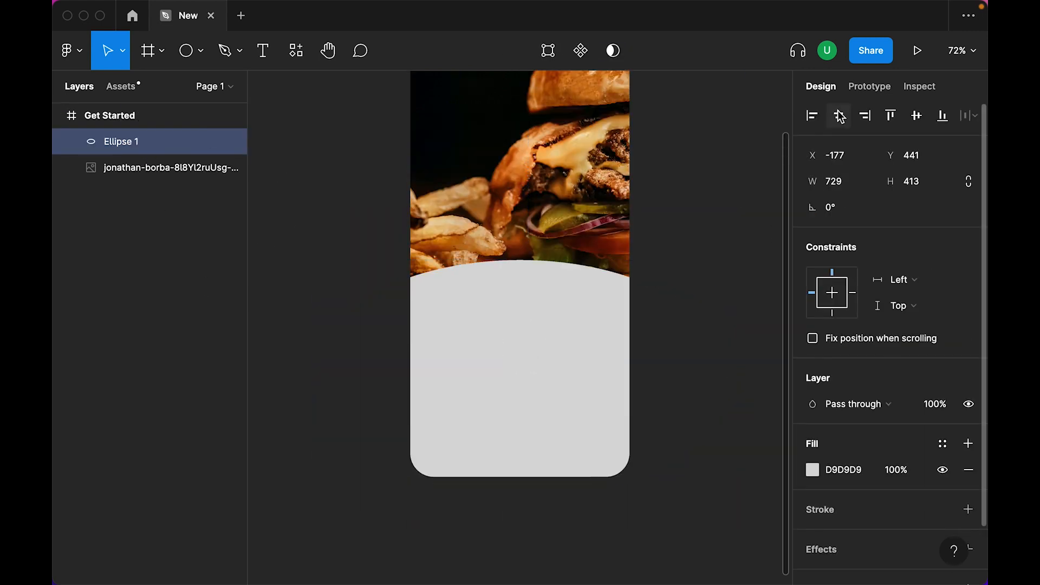
scroll(657, 202, "up", 2)
key("shift+1")
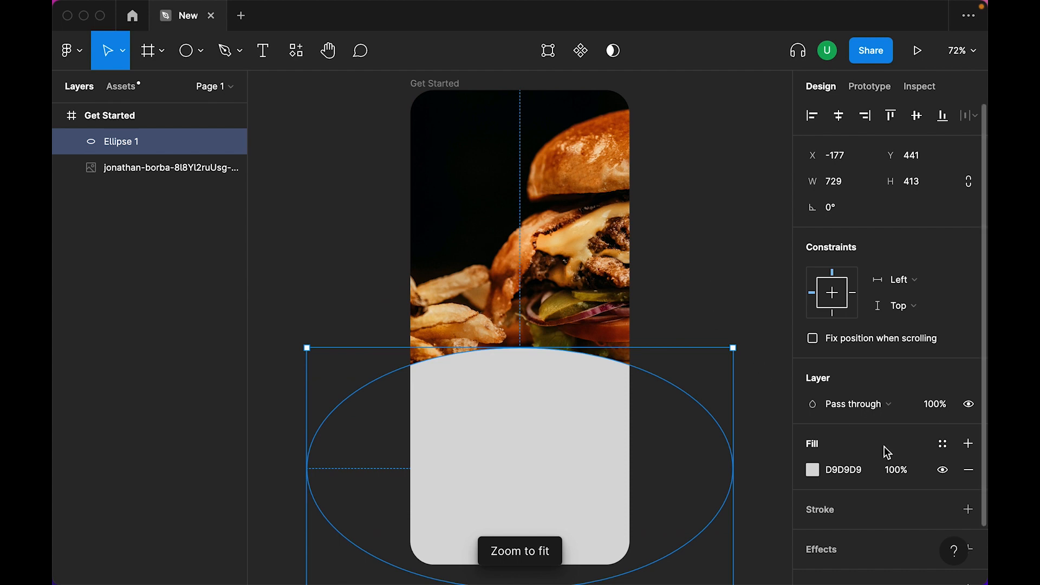
Step: Apply the Red colour style to the ellipse's fill and move the ellipse slightly up over the photo
left_click(943, 444)
left_click(905, 359)
left_click(690, 281)
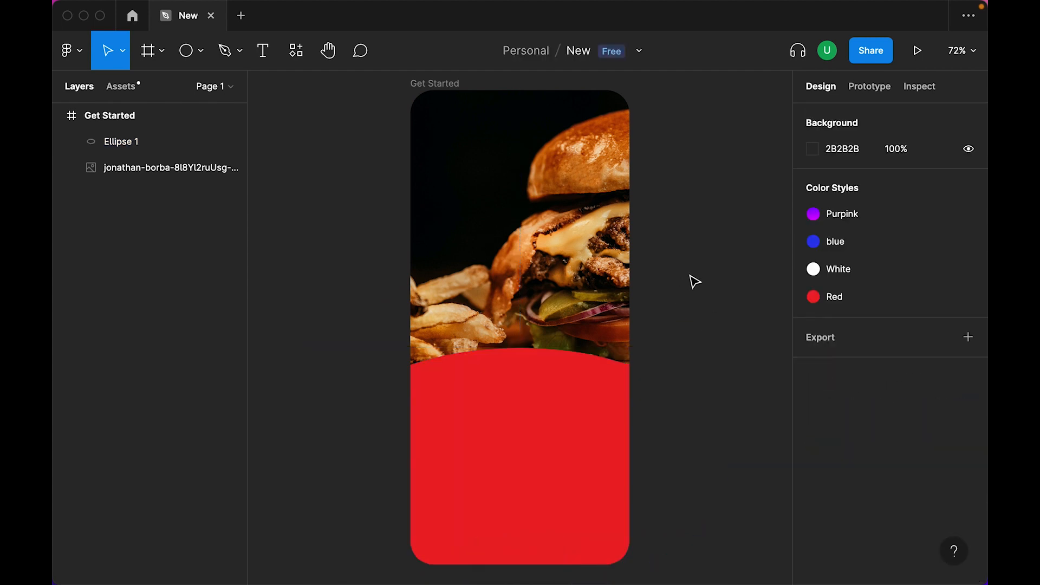
left_click_drag(543, 403, 522, 324)
left_click(674, 251)
Step: Add the two-line heading "Are you Hungry?" on the red area and set its font size to 40
key("t")
left_click(502, 386)
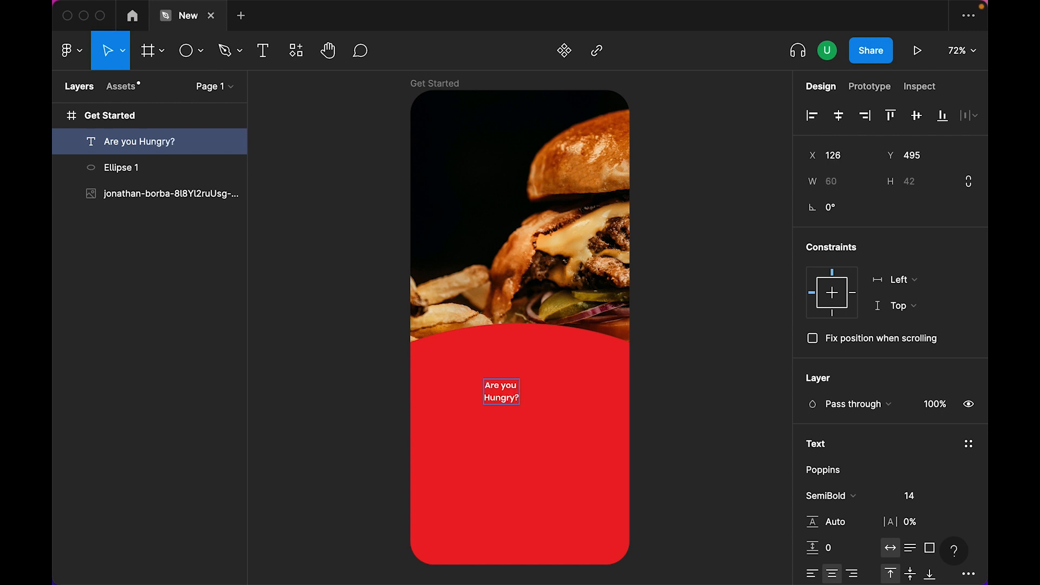
key("Escape")
left_click(917, 496)
type("40")
key("Return")
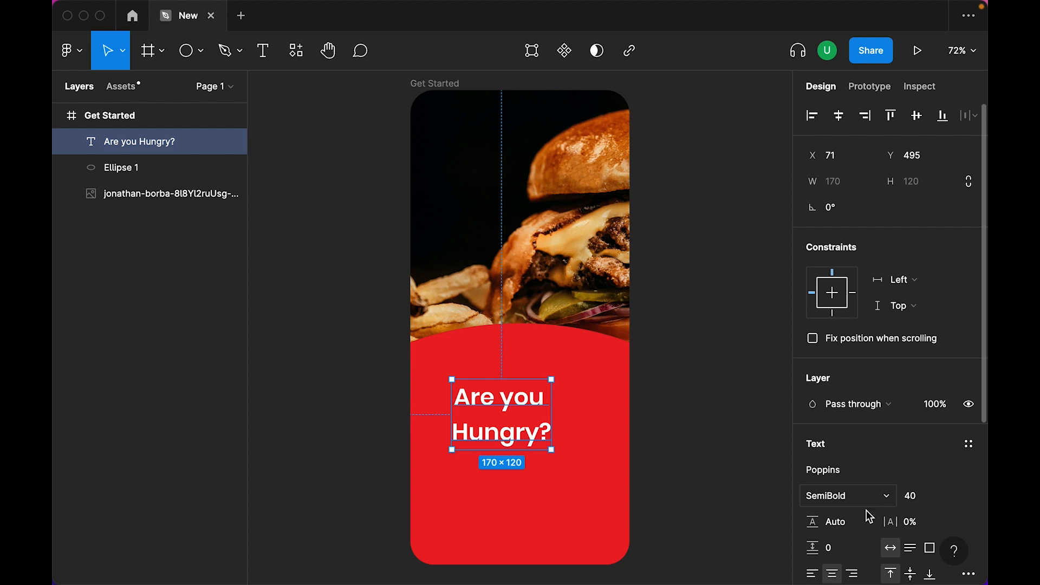
Step: Change the heading's font weight to Bold
scroll(873, 509, "down", 2)
left_click(841, 427)
left_click(840, 458)
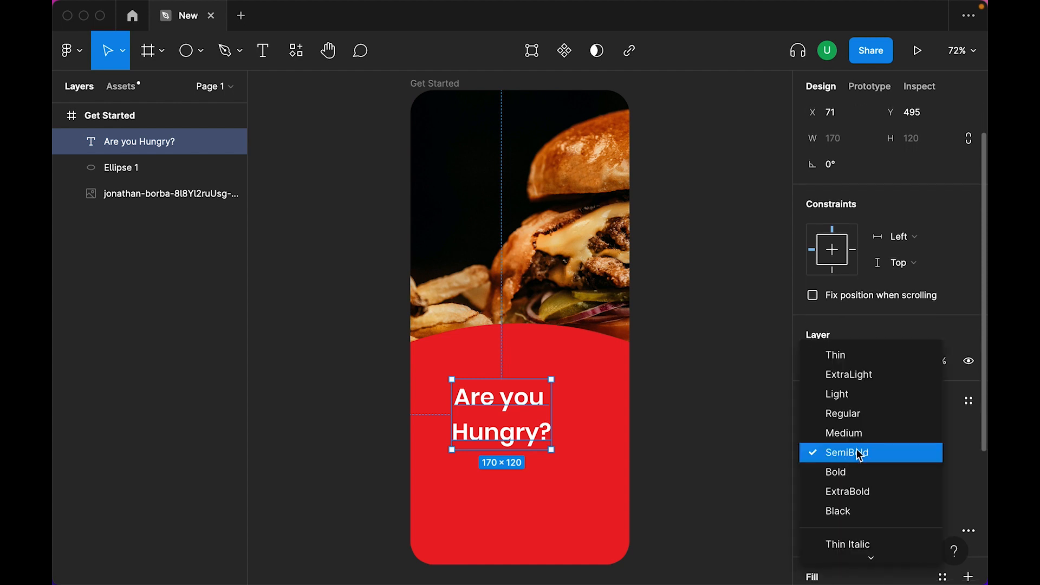
left_click(859, 455)
left_click(857, 454)
left_click(854, 473)
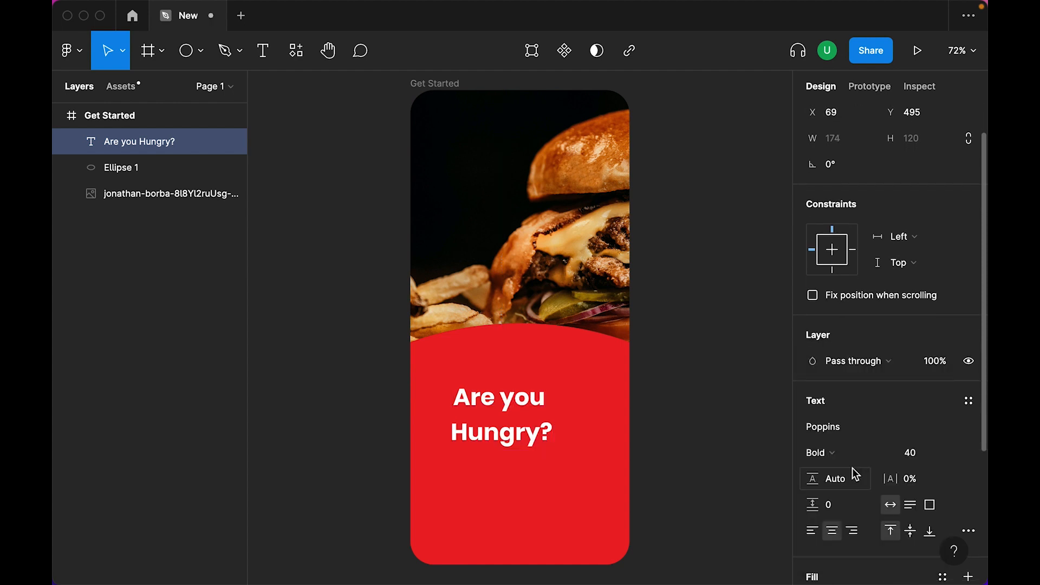
Step: Set the heading's line height to 48 and centre the heading horizontally in the frame
left_click(716, 430)
left_click(138, 141)
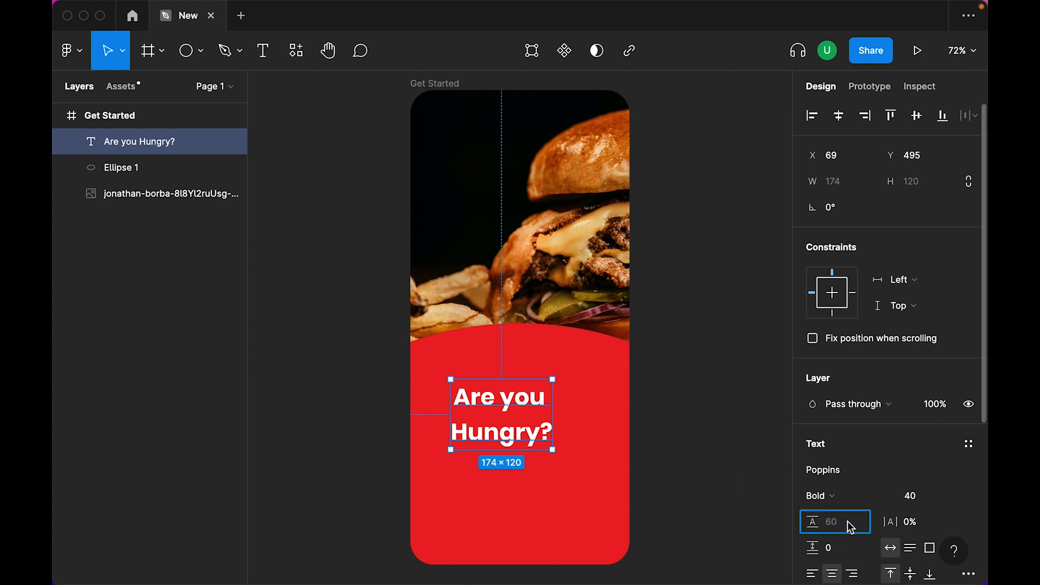
type("48")
key("Return")
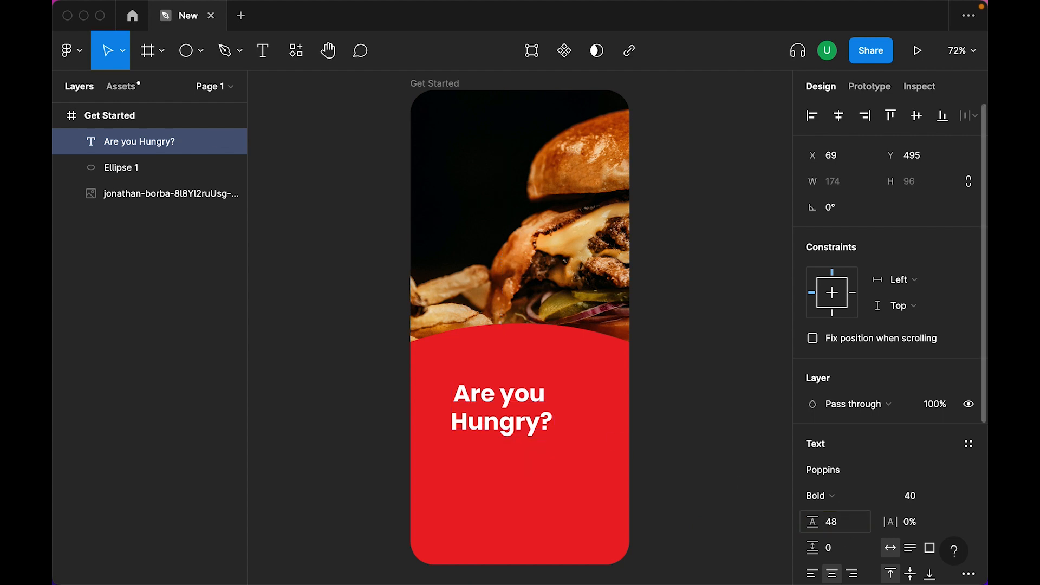
left_click(839, 116)
left_click(697, 376)
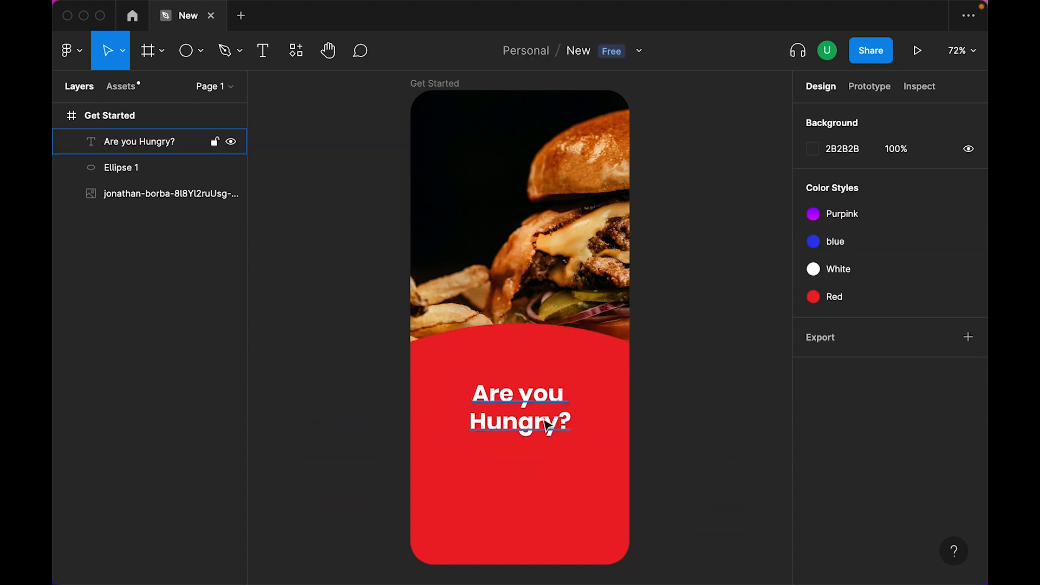
Step: Set the heading's font weight to SemiBold
left_click(138, 142)
left_click(835, 500)
left_click(854, 474)
left_click(726, 420)
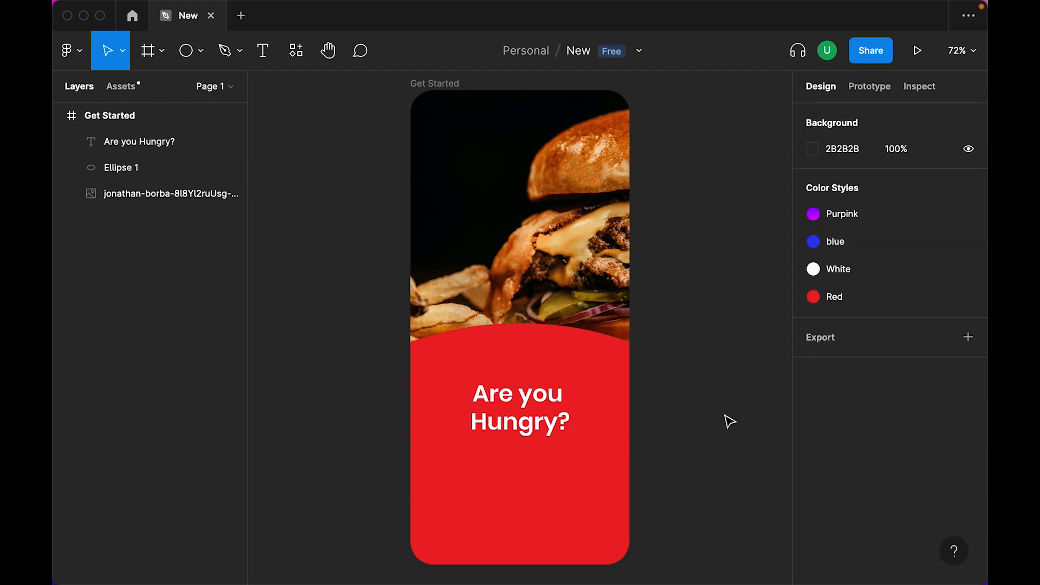
Step: Nudge the "Are you Hungry?" heading upward to Y 479
left_click(528, 427)
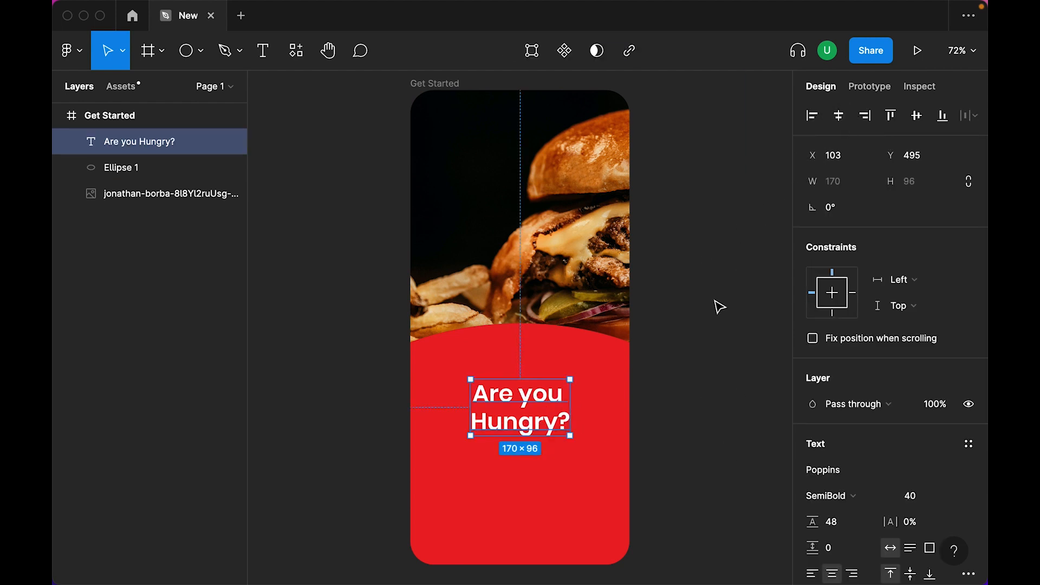
key("Up")
key("Up")
key("Up")
key("Up")
key("Up")
key("Up")
key("Up")
key("Up")
key("Up")
key("Up")
key("Up")
key("Up")
key("Up")
key("Up")
key("Up")
key("Up")
key("Up")
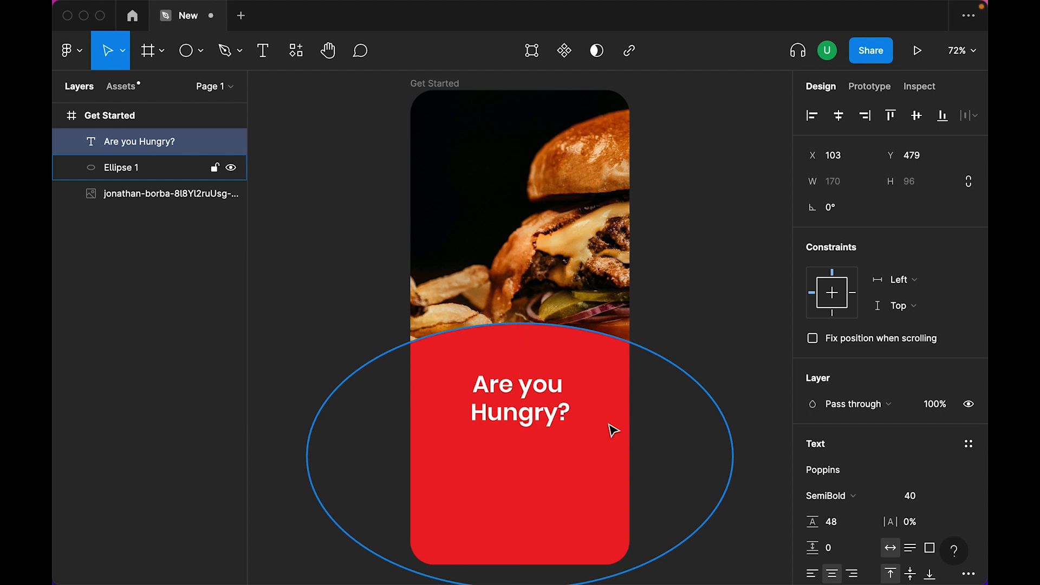
left_click(675, 332)
Step: Draw a horizontal line 64 wide below the heading and set its stroke thickness to 8
left_click(200, 51)
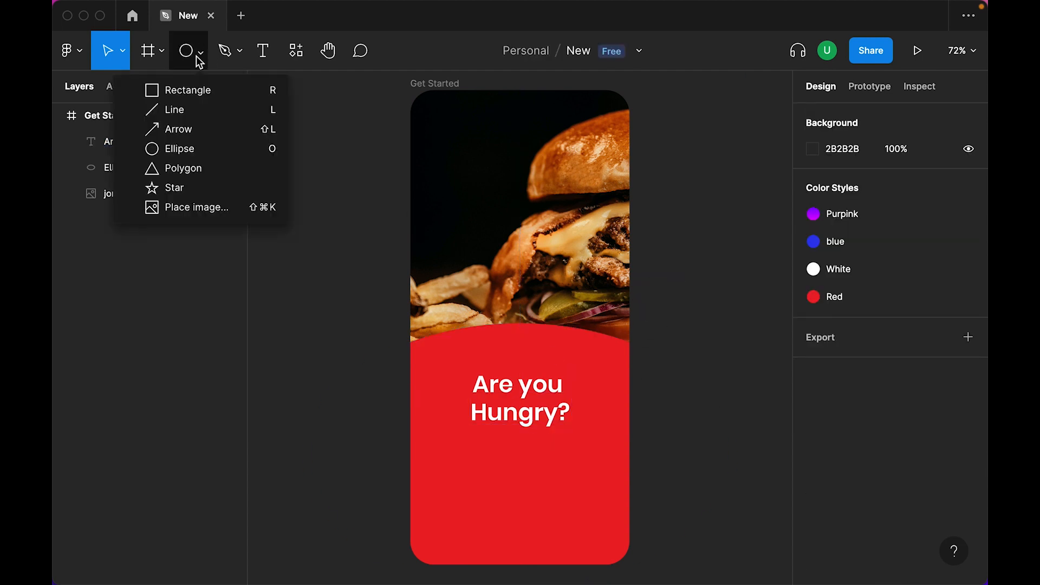
left_click(175, 109)
left_click_drag(477, 456, 506, 454)
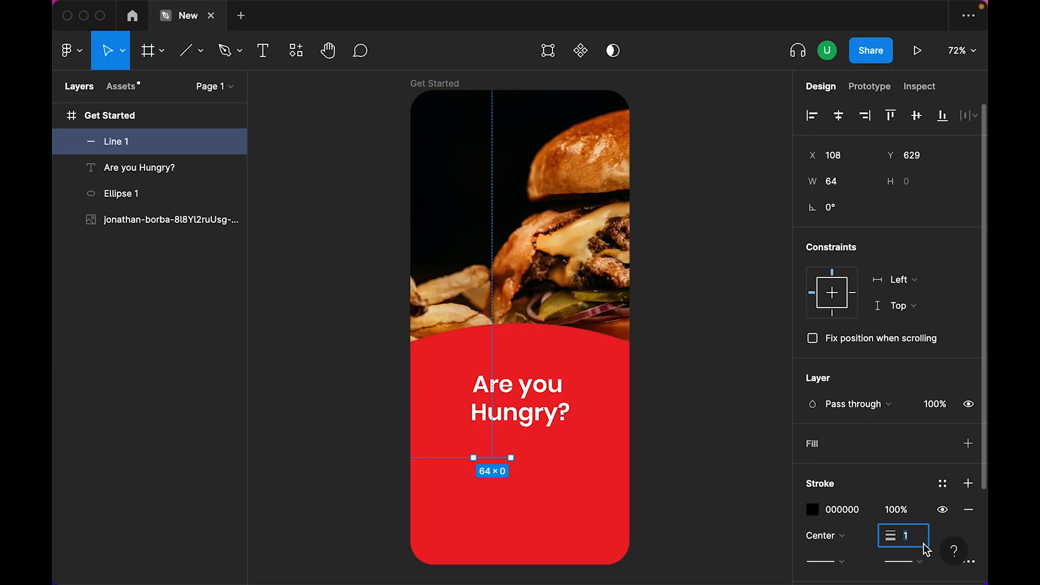
type("5")
key("Return")
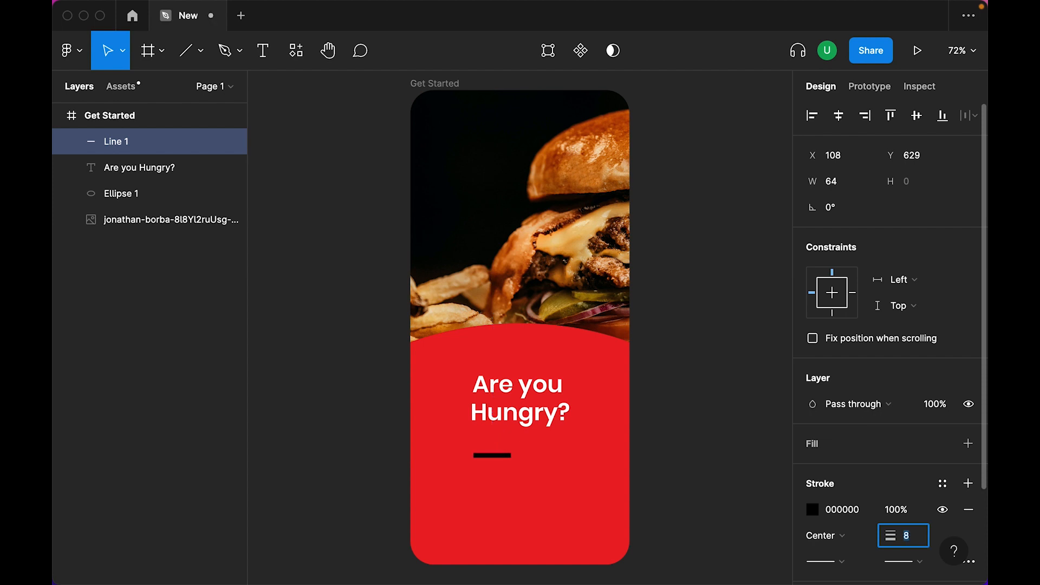
Step: Give the line round end caps and apply the White colour style to its stroke
scroll(844, 516, "down", 2)
left_click(843, 506)
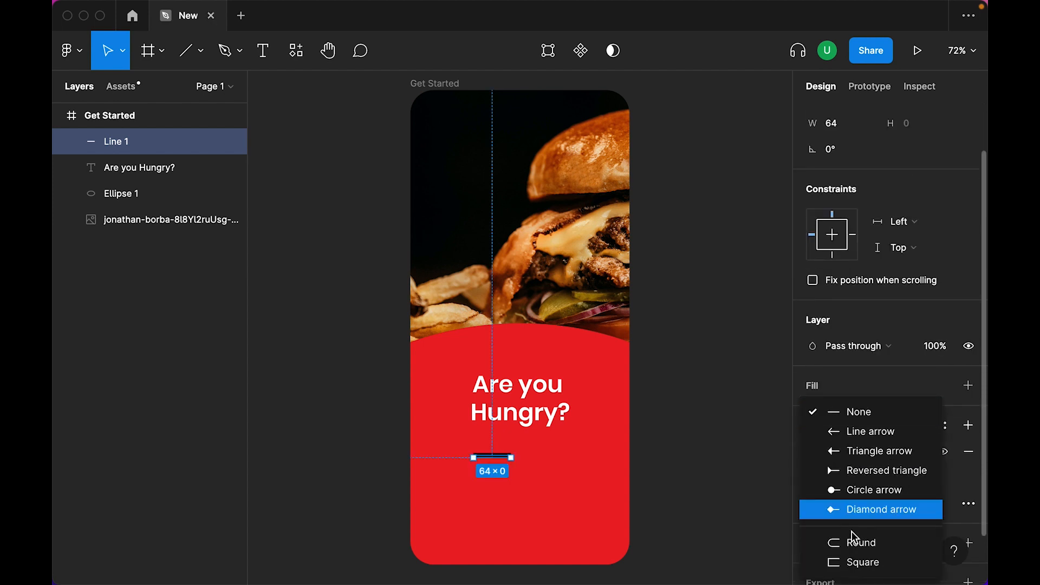
left_click(855, 542)
left_click(943, 426)
left_click(882, 359)
left_click(699, 433)
Step: Duplicate the white line beside the original and set the copy's width to 24
left_click(486, 458)
left_click_drag(490, 460, 525, 458)
type("24")
key("Return")
Step: Duplicate the short 24-wide line twice along the row, leaving gaps of 8 between the short lines
left_click(689, 401)
key("super+plus")
key("super+plus")
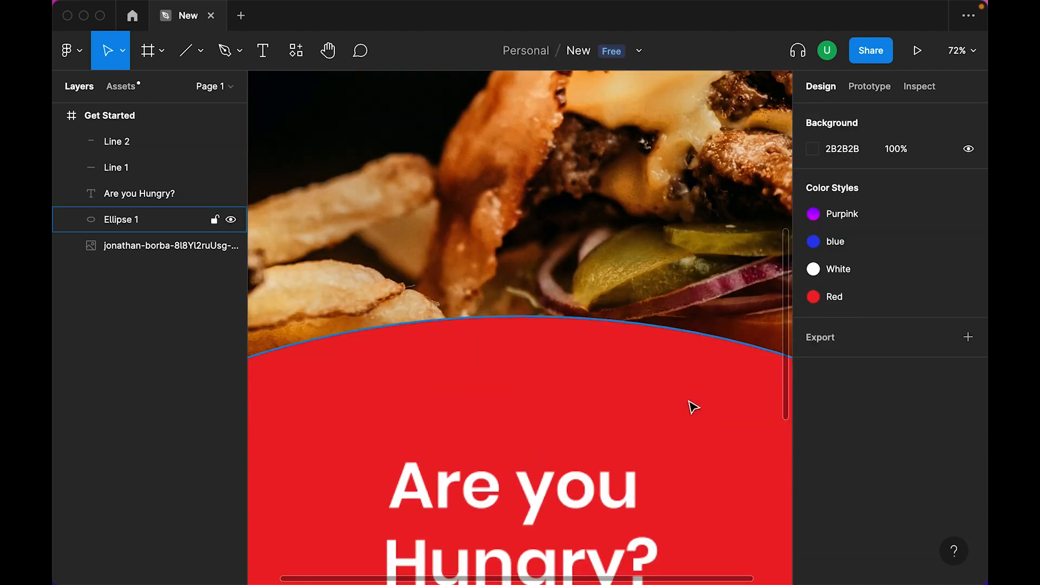
scroll(694, 407, "down", 6)
left_click(539, 361)
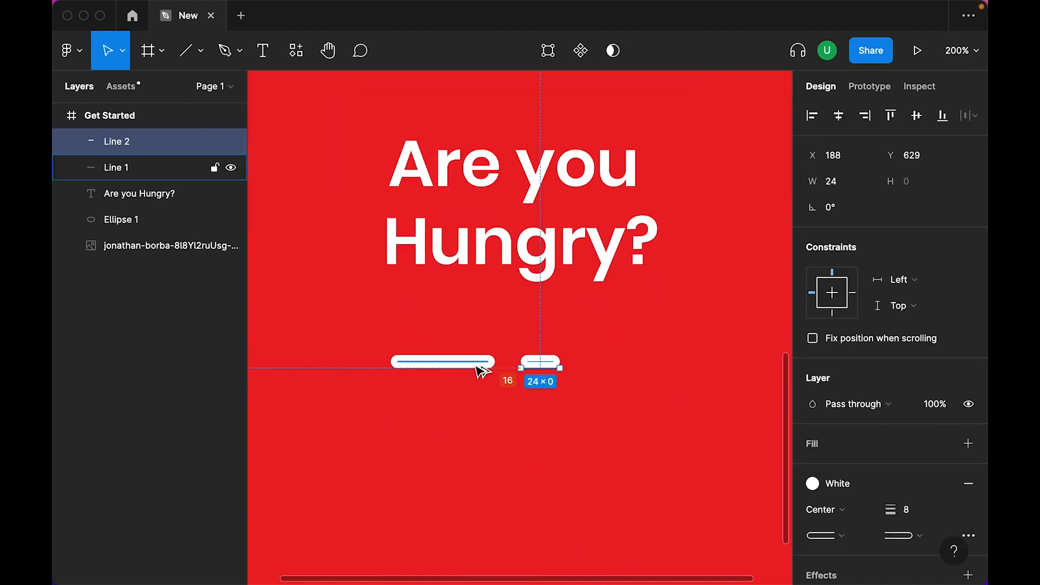
left_click_drag(537, 362, 600, 362)
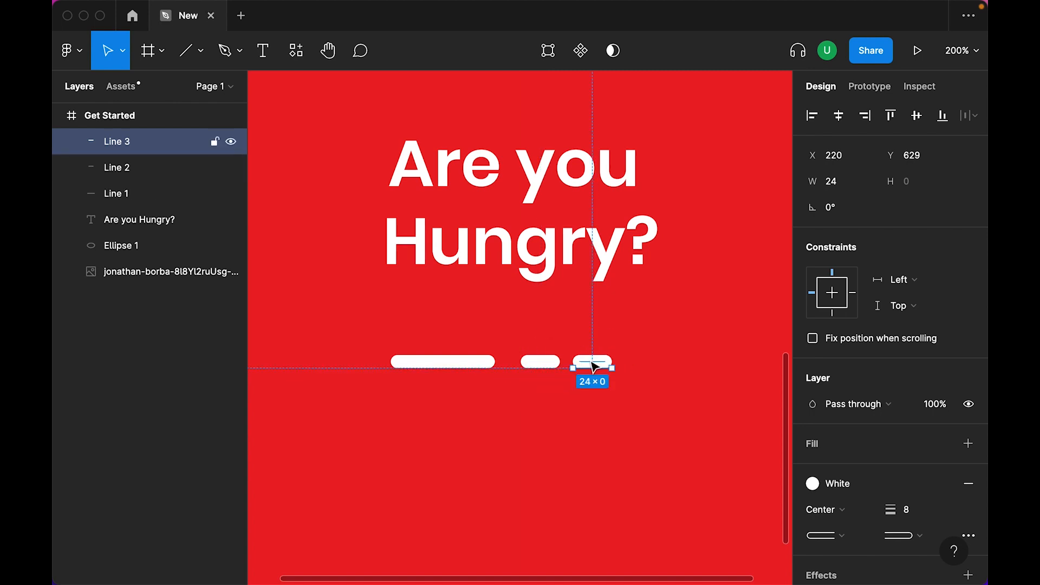
left_click_drag(592, 368, 644, 366)
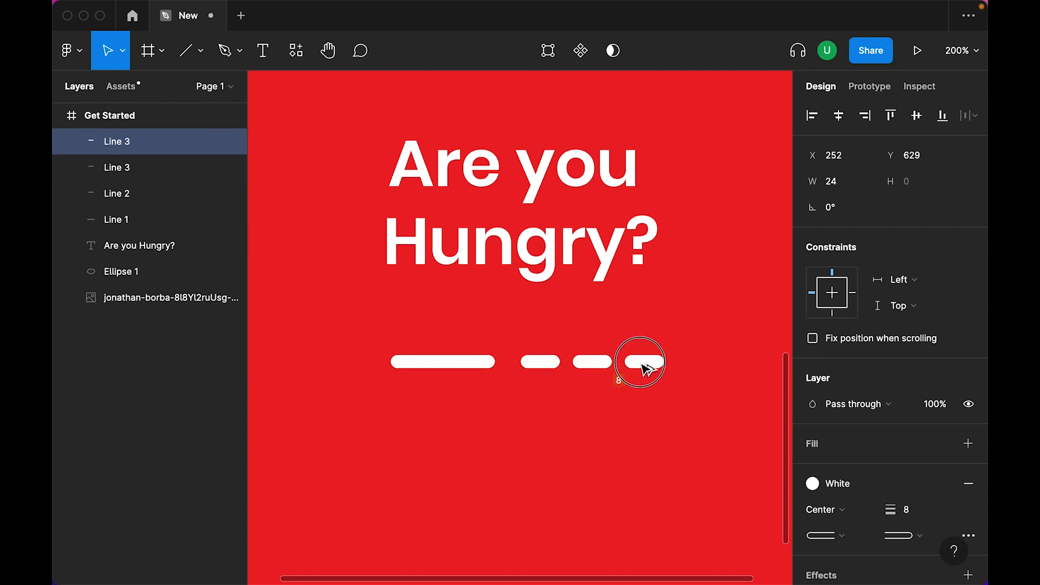
Step: Set the stroke thickness of all four indicator lines to 6
left_click(590, 362, "shift")
left_click(542, 362, "shift")
left_click(477, 362, "shift")
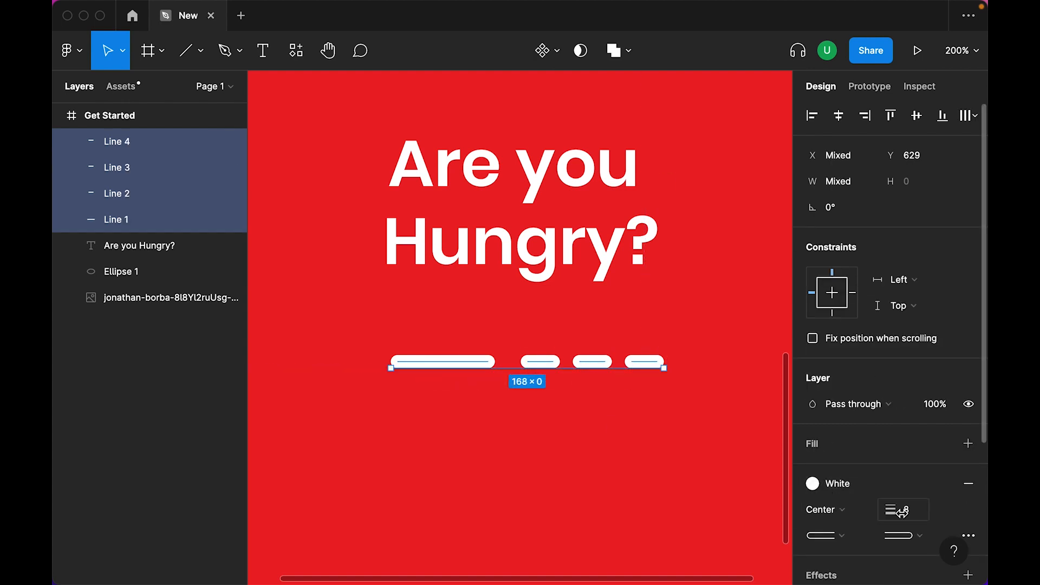
type("6")
key("Return")
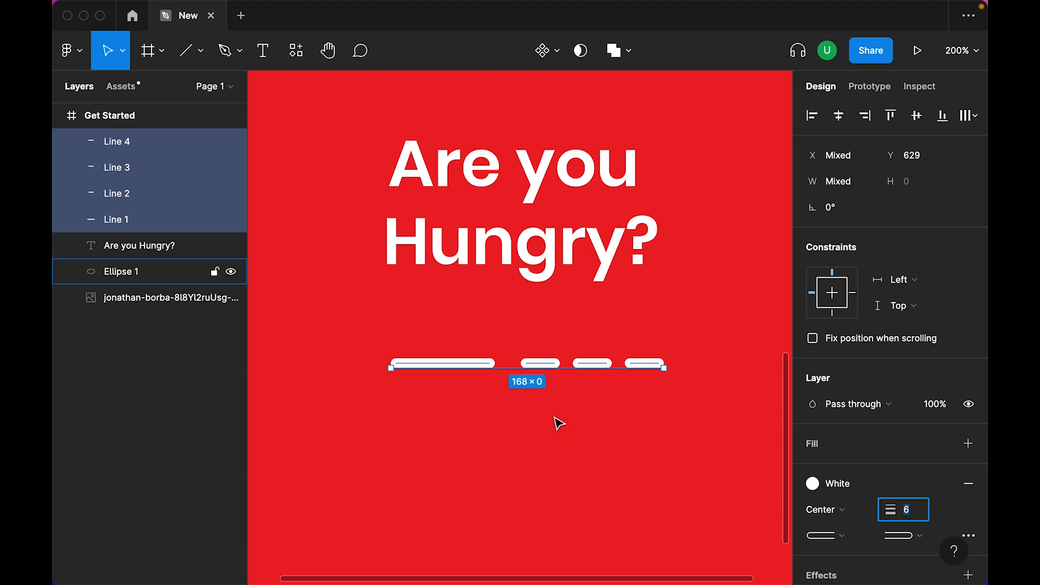
Step: Group the four indicator lines and centre the group horizontally in the frame
left_click(463, 363, "shift")
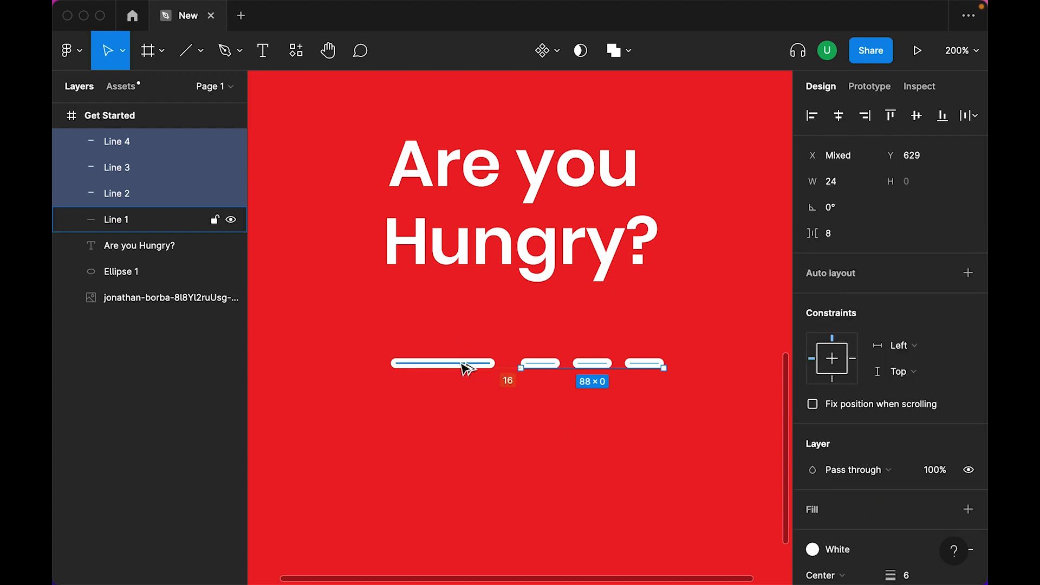
left_click(464, 367, "shift")
key("super+g")
left_click(839, 115)
left_click(298, 258)
Step: Set the layer opacity of the three short lines in the indicator group to 30%
left_click(144, 218)
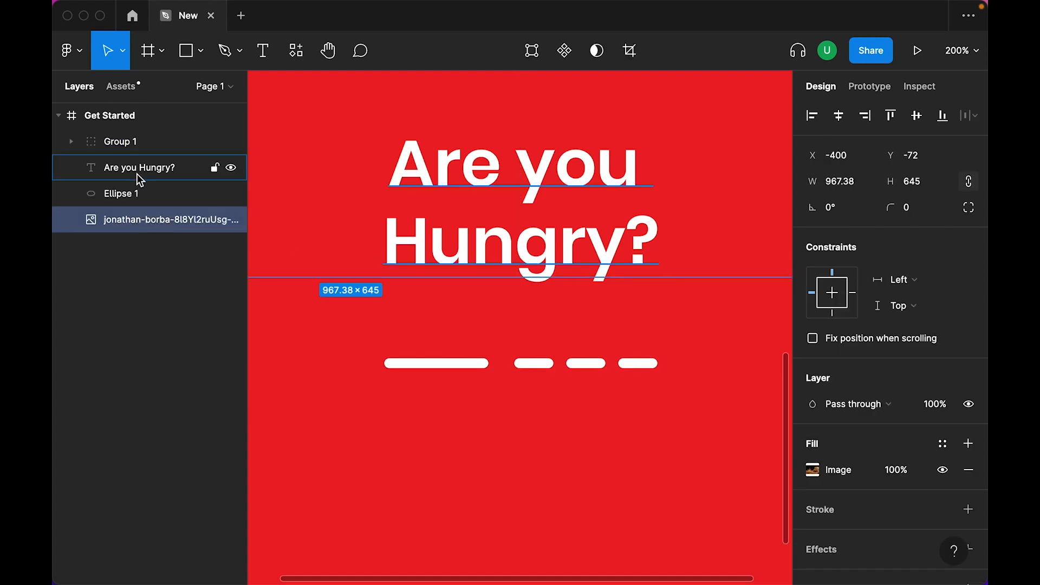
left_click(137, 144)
left_click(71, 141)
left_click(166, 168)
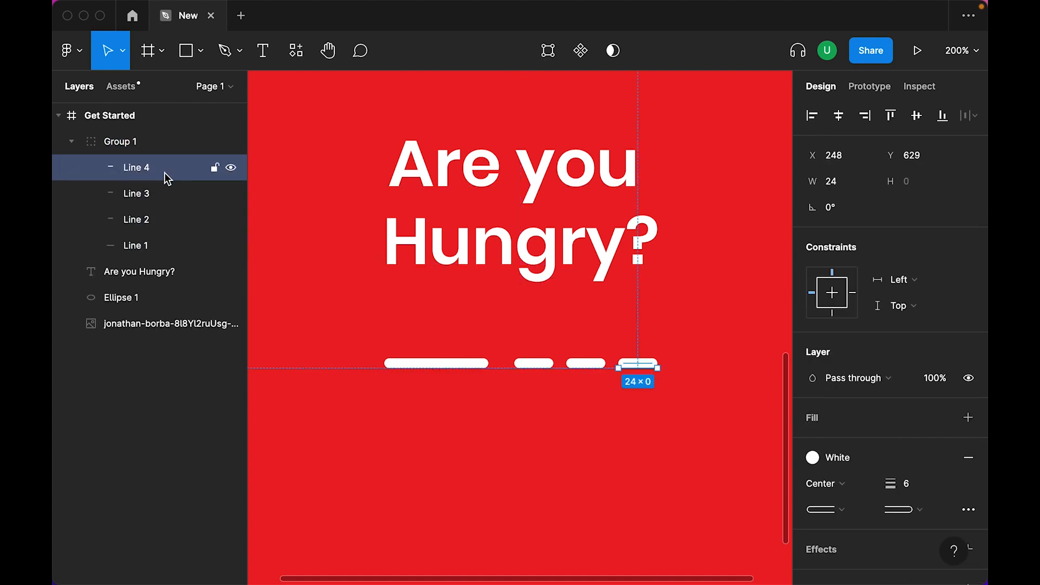
left_click(153, 220, "shift")
scroll(954, 477, "down", 3)
left_click(934, 332)
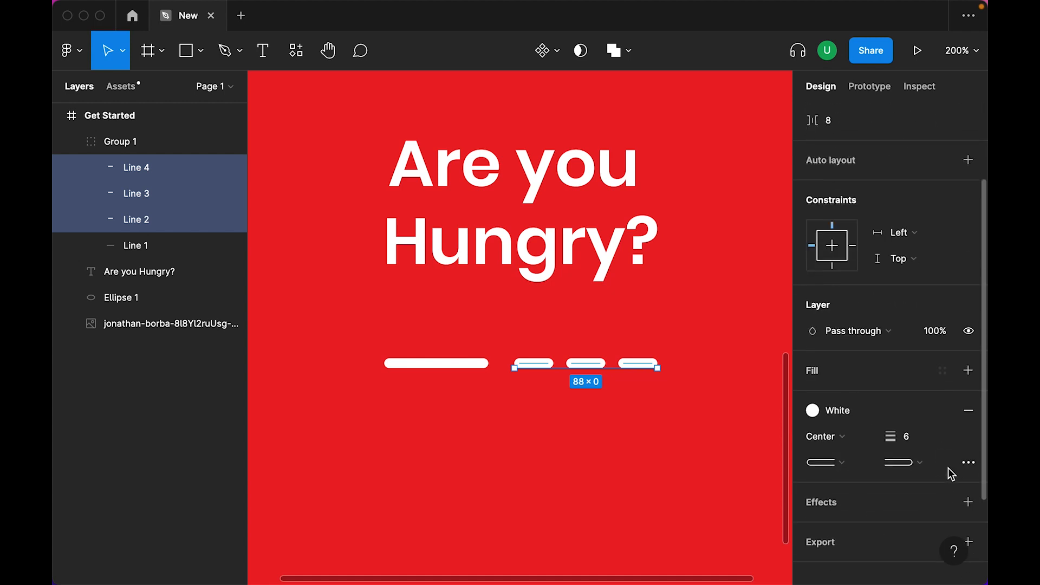
type("50")
key("Return")
type("30")
key("Return")
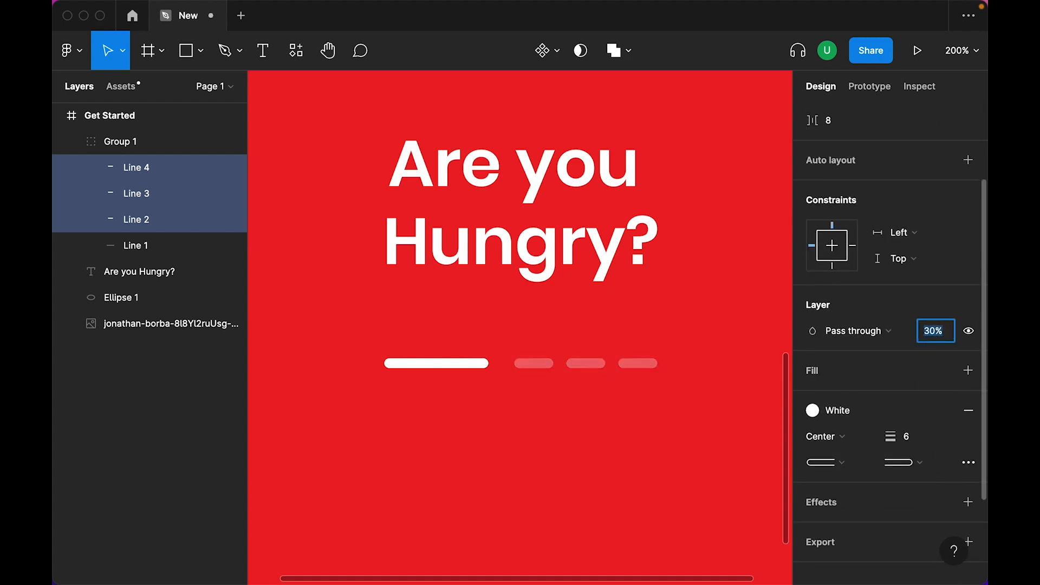
key("shift+2")
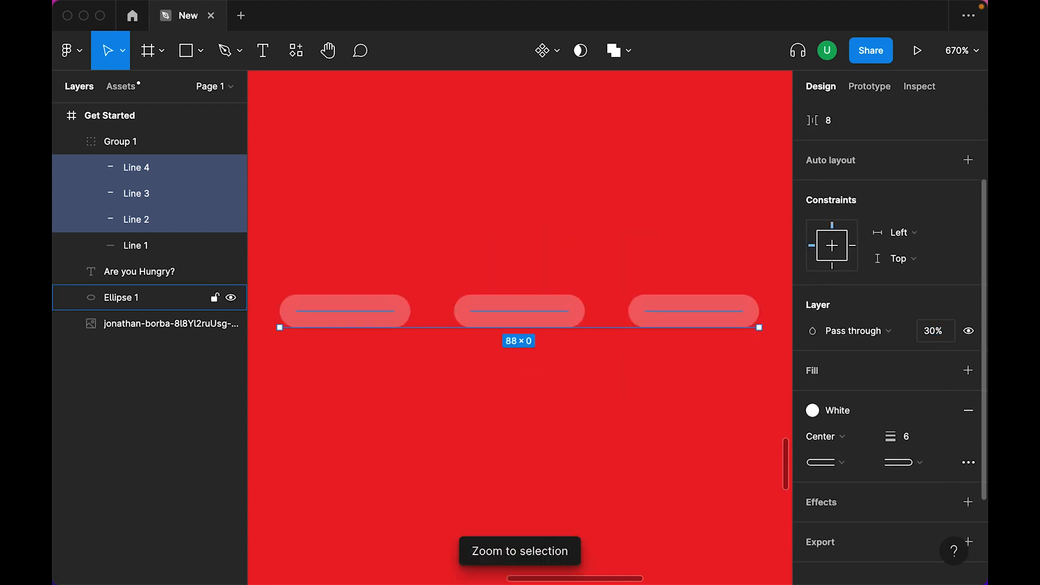
Step: Scale the indicator group proportionally to 84 wide and centre it horizontally in the frame
key("shift+1")
left_click(719, 396)
left_click(544, 459)
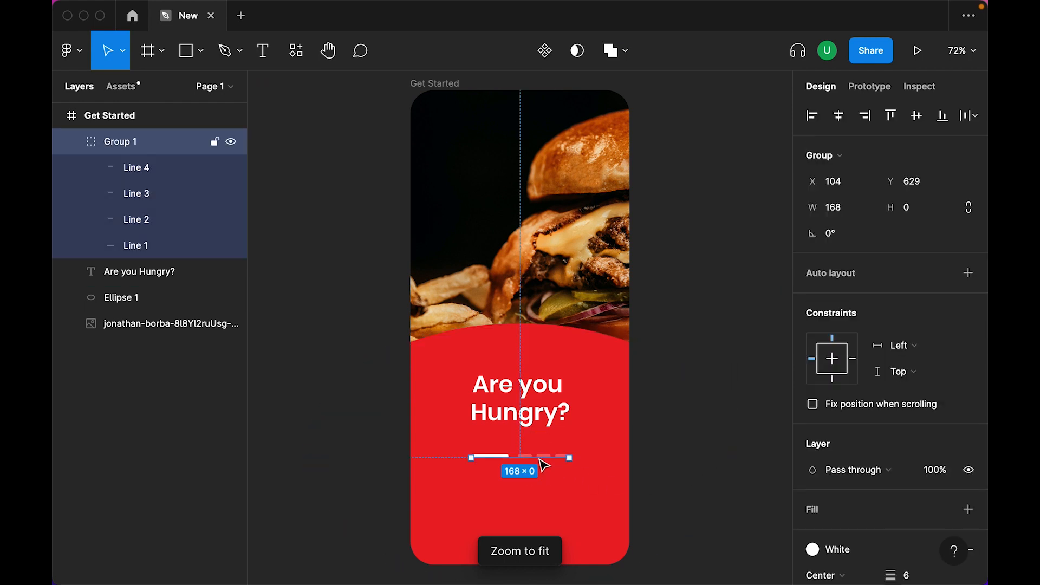
left_click_drag(569, 457, 522, 458)
left_click(692, 430)
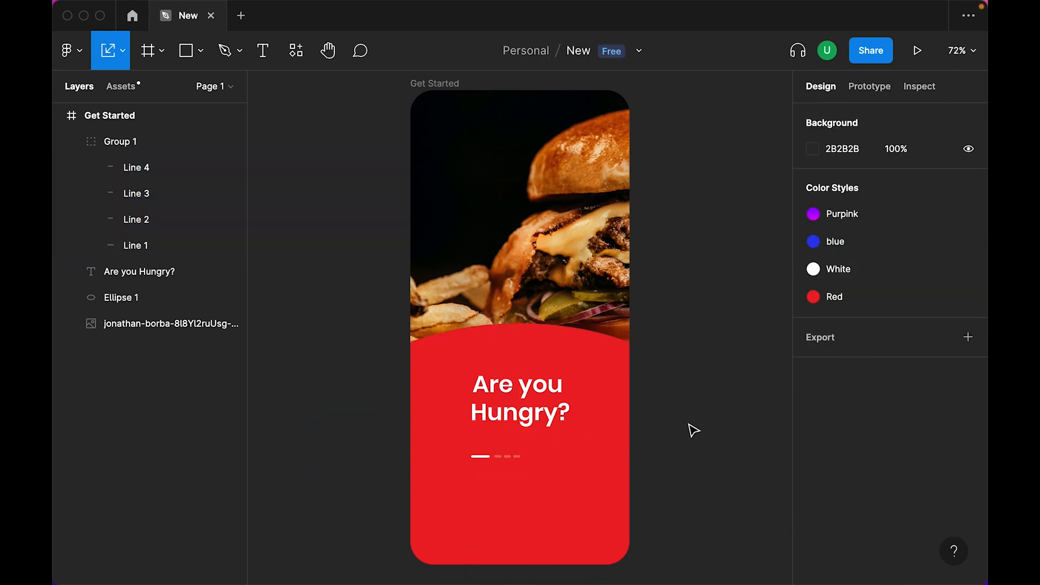
left_click(492, 459)
left_click(838, 127)
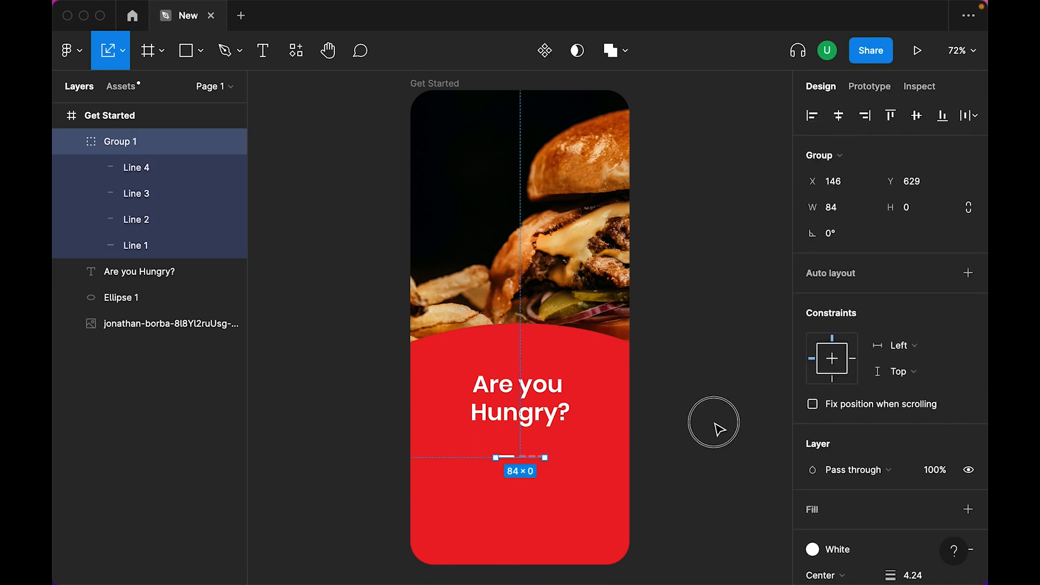
left_click(704, 411)
Step: Draw a rectangle below the page indicator, size it to 311 × 72 and centre it horizontally in the frame
key("r")
mouse_move(411, 468)
left_mouse_down()
mouse_move(631, 514)
mouse_move(589, 521)
left_mouse_up()
type("72")
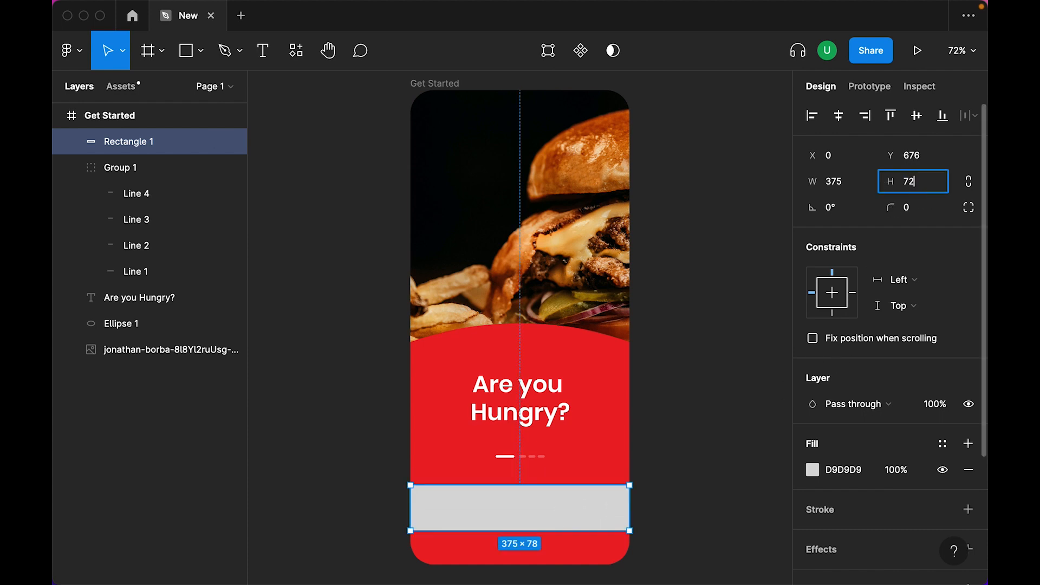
key("Return")
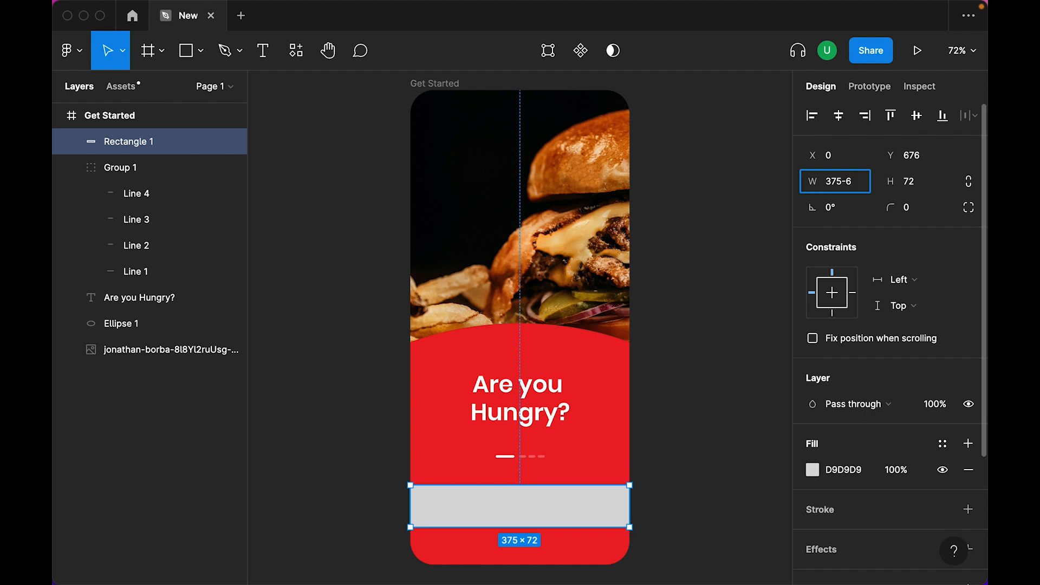
key("Return")
left_click(839, 117)
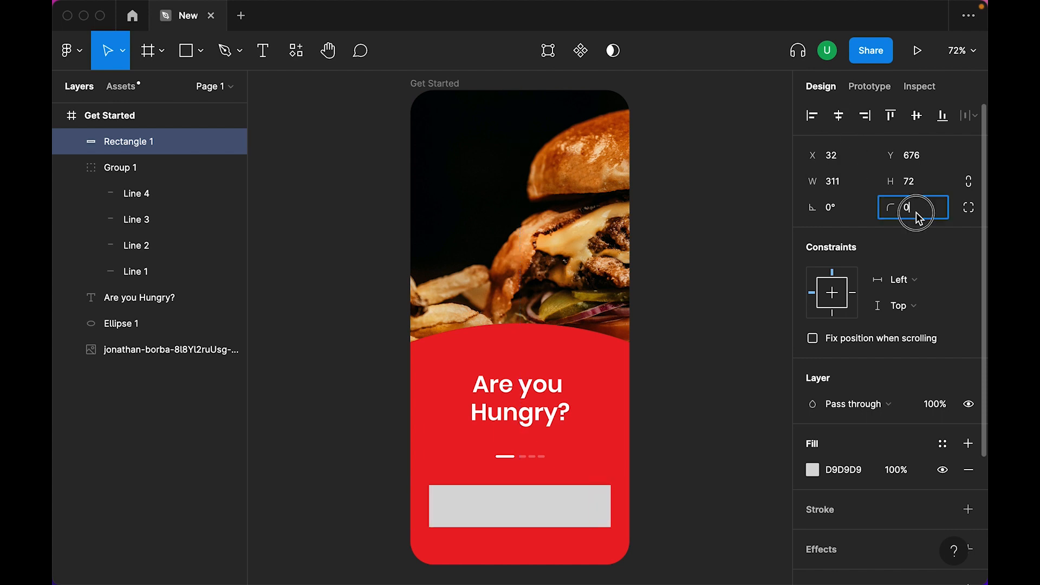
Step: Round the rectangle's corners with a radius of 100
type("100")
key("Return")
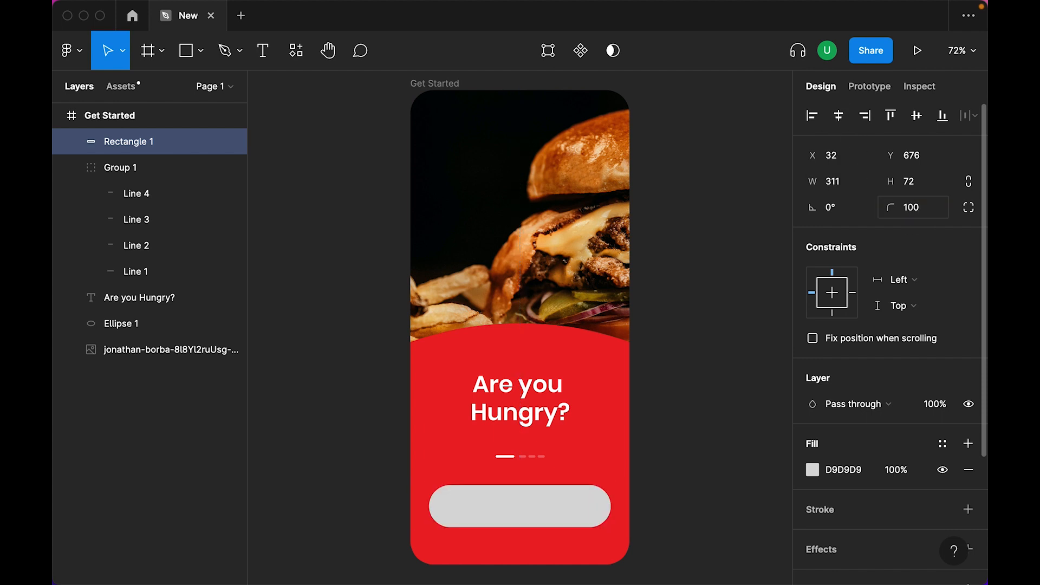
left_click(720, 452)
Step: Add the text "Get Started" on the rounded button rectangle
scroll(720, 439, "down", 1)
key("t")
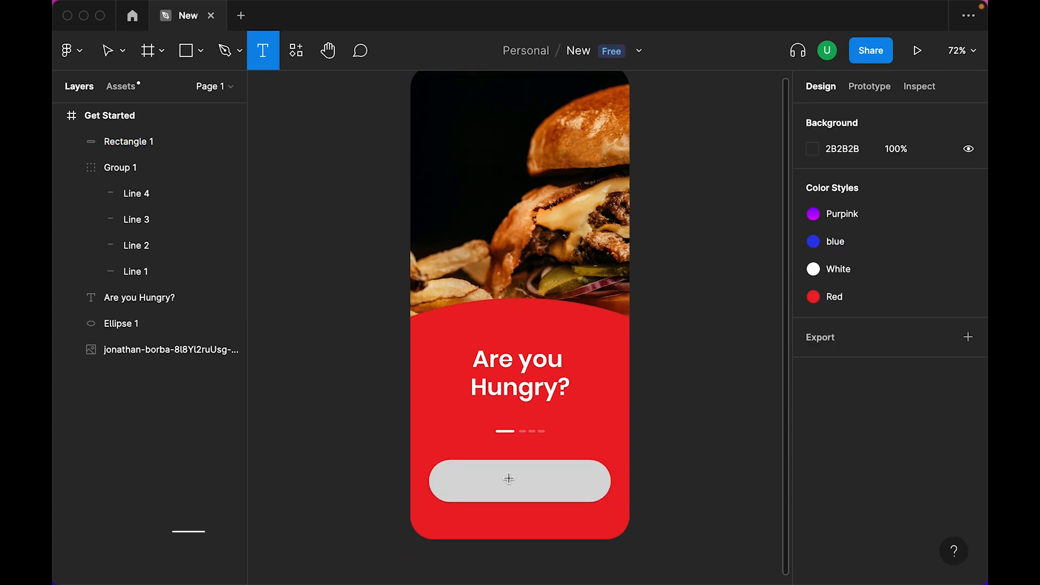
left_click(507, 479)
type("Get Started")
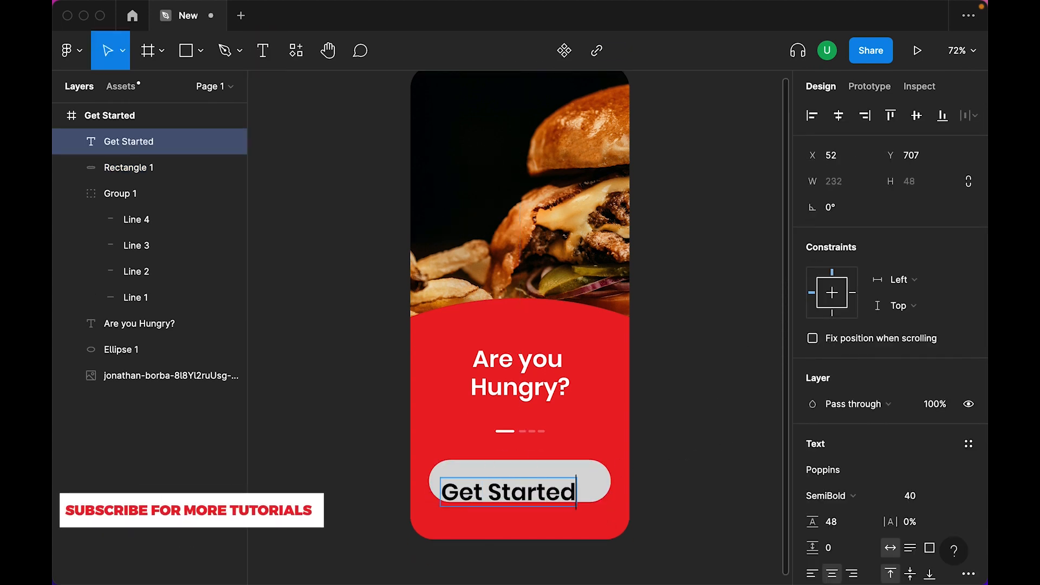
key("Escape")
Step: Set the Get Started label's font size to 18 and its line height to Auto
left_click(918, 498)
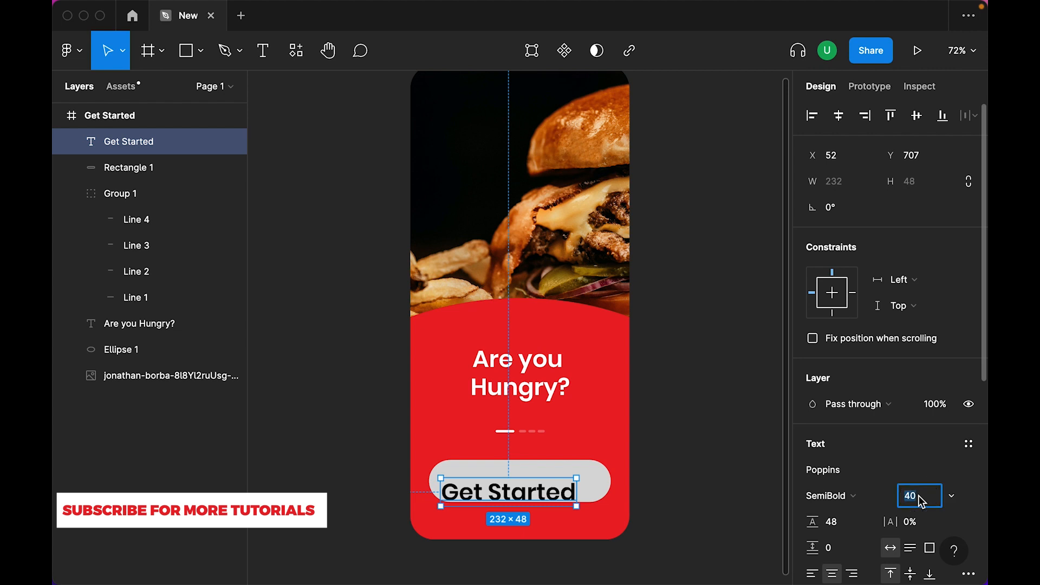
type("18")
key("Return")
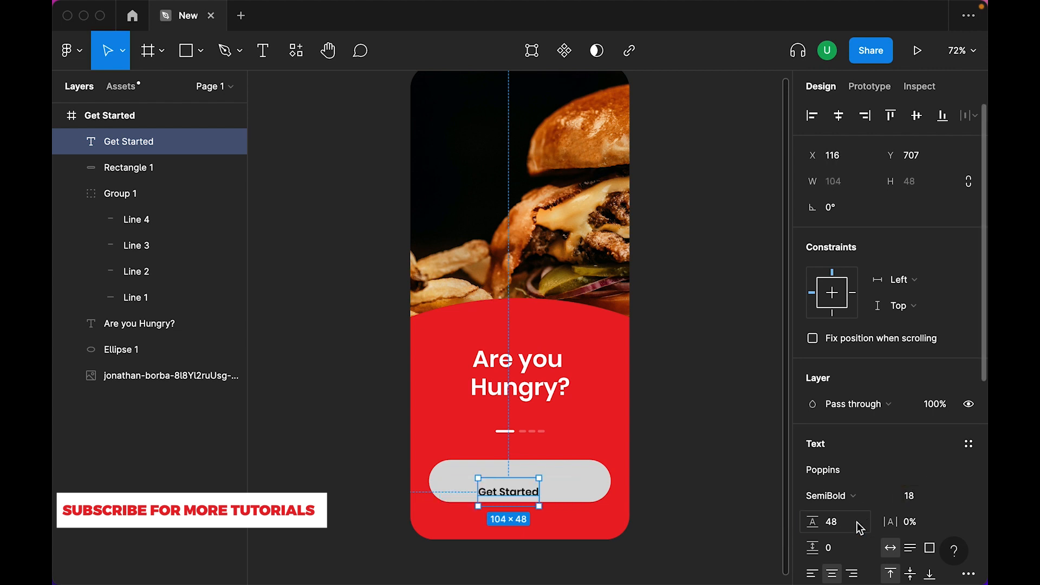
left_click(829, 522)
type("a")
key("Return")
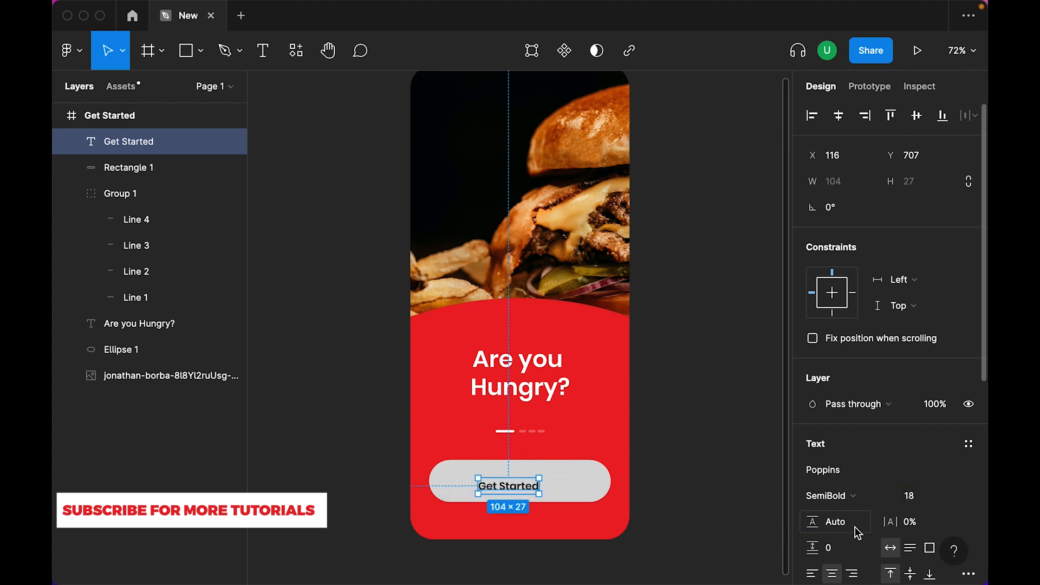
Step: Try the Bold weight on the Get Started label and return it to SemiBold
left_click(851, 496)
left_click(855, 515)
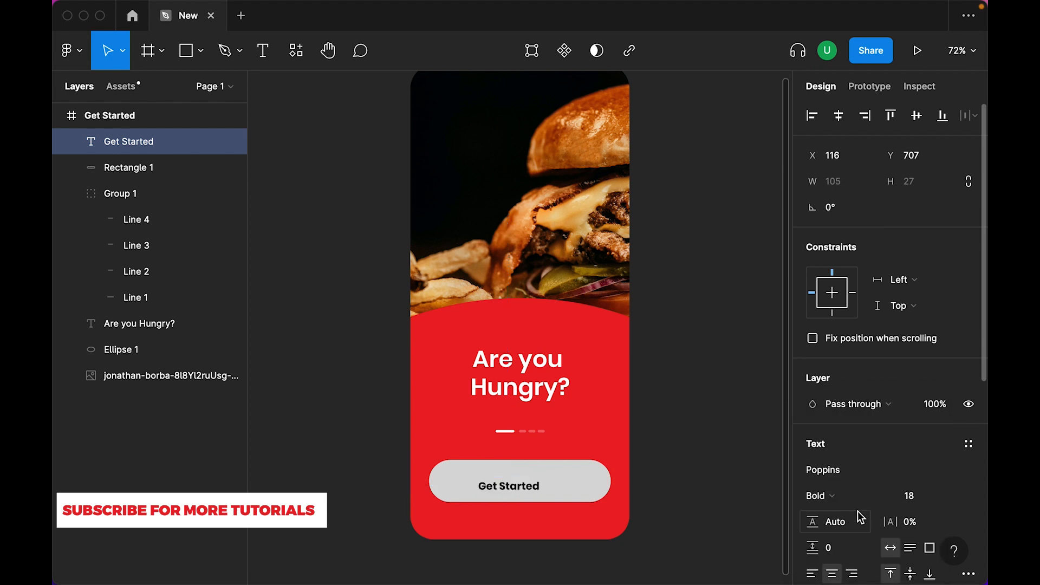
left_click(839, 501)
left_click(845, 473)
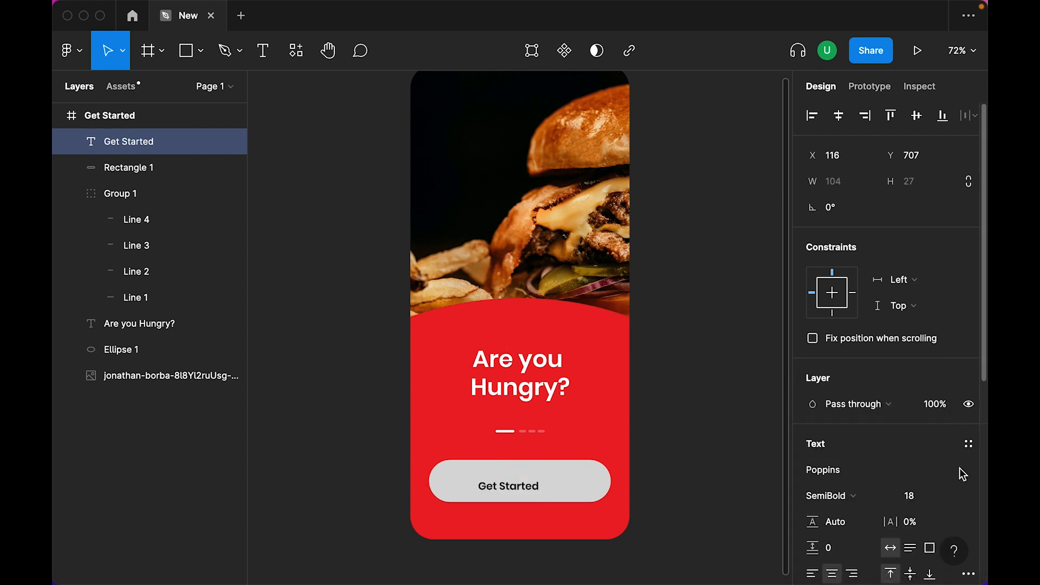
Step: Fill the Get Started label with the darkest grey from the Figma Default Colors styles
scroll(961, 473, "down", 5)
left_click(945, 284)
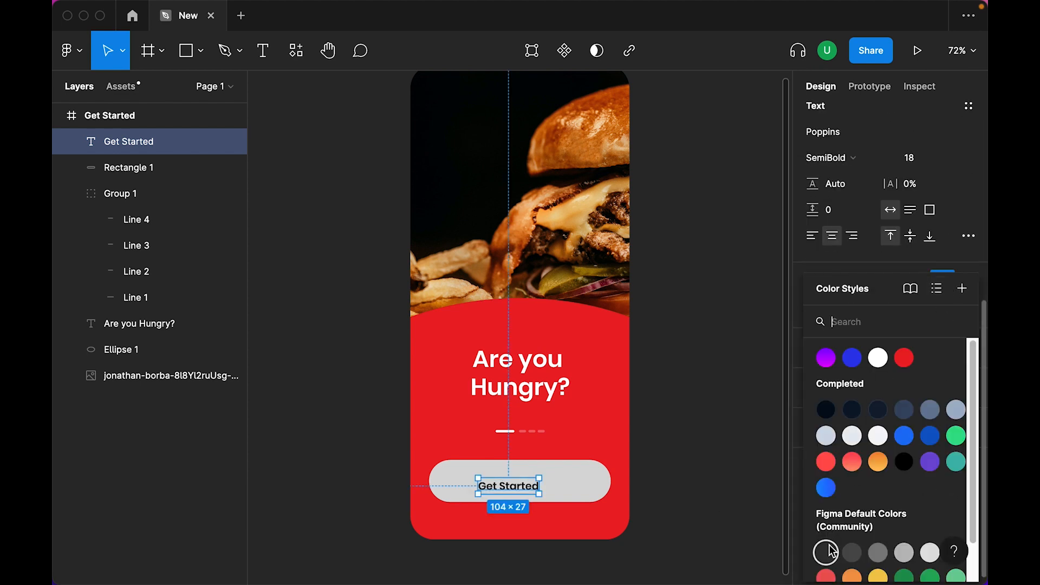
key("Escape")
Step: Align the Get Started label and the button rectangle on their horizontal and vertical centres
left_click(599, 485, "shift")
scroll(855, 116, "up", 5)
left_click(831, 120)
left_click(916, 115)
left_click(634, 485)
Step: Fill the button rectangle with the White colour style
left_click(593, 489)
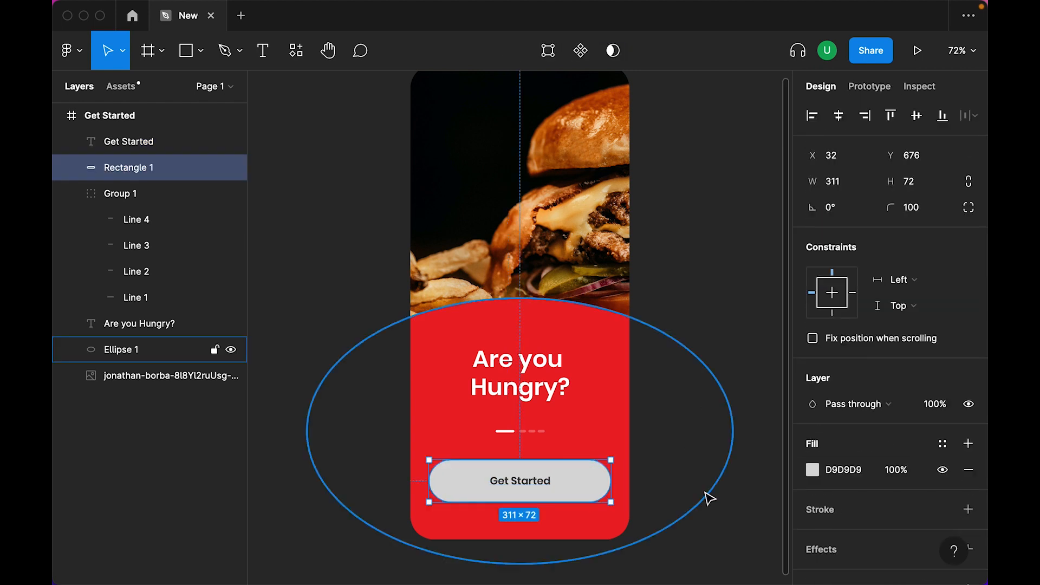
left_click(942, 444)
left_click(877, 355)
left_click(728, 424)
scroll(713, 426, "down", 2)
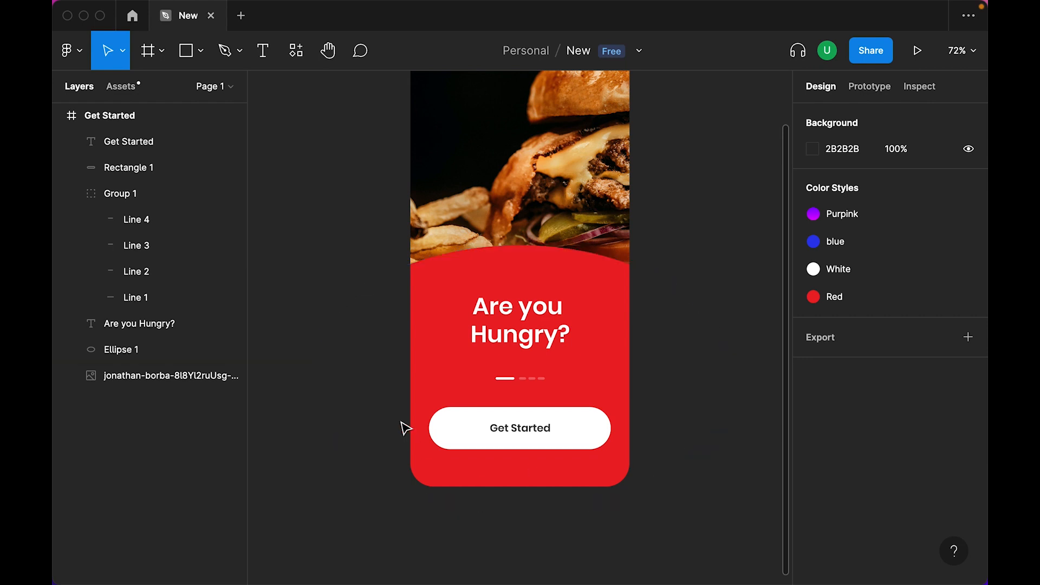
Step: Draw a circle about 57 × 57 inside the left end of the button
left_click(441, 428)
left_click(200, 51)
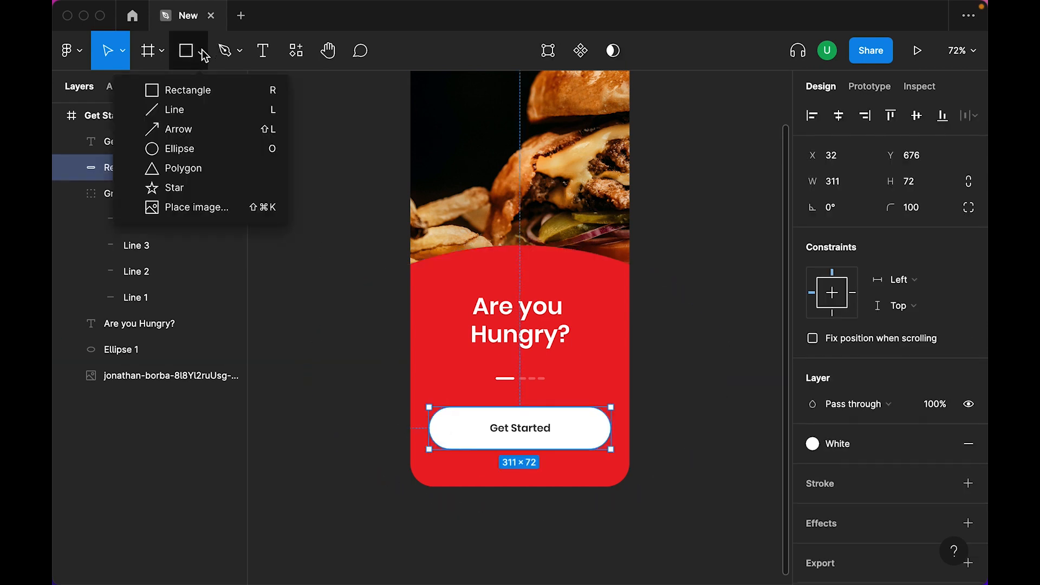
left_click(184, 149)
left_click_drag(441, 411, 476, 445)
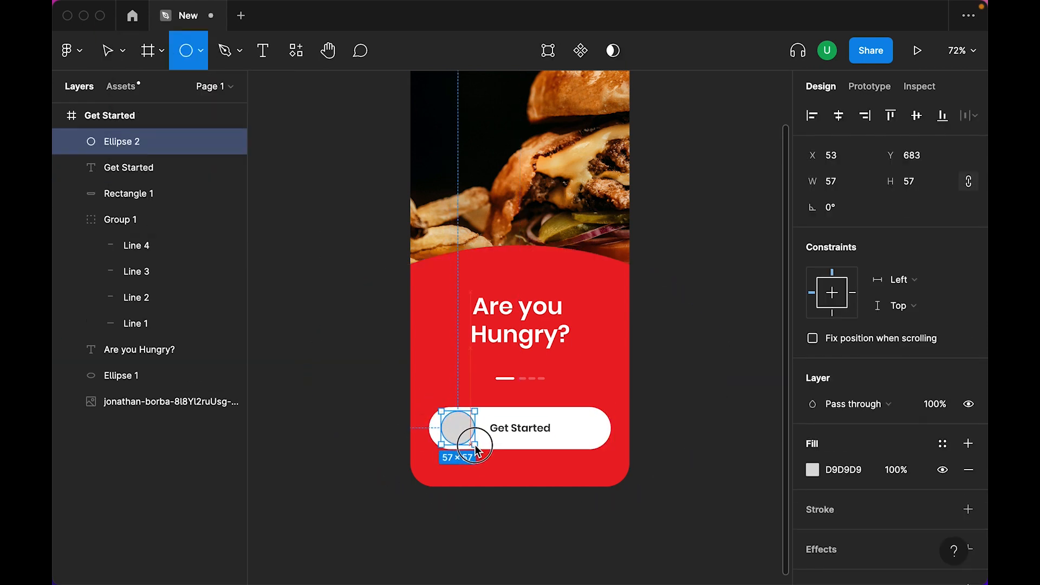
Step: Lower the circle to Y 684 and resize it to 56 × 56 for gaps of 8 above and below
key("shift+2")
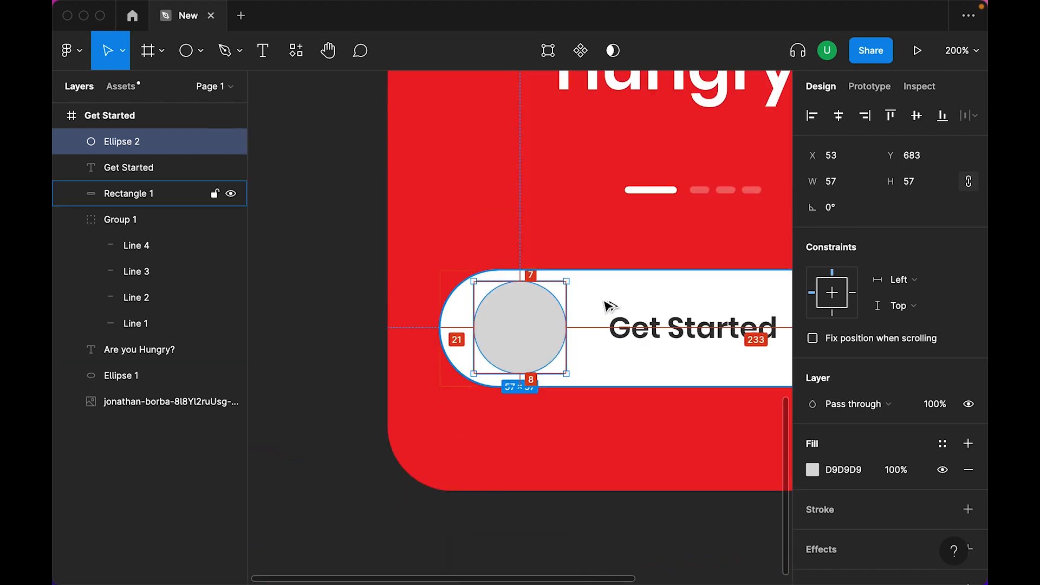
key("Down")
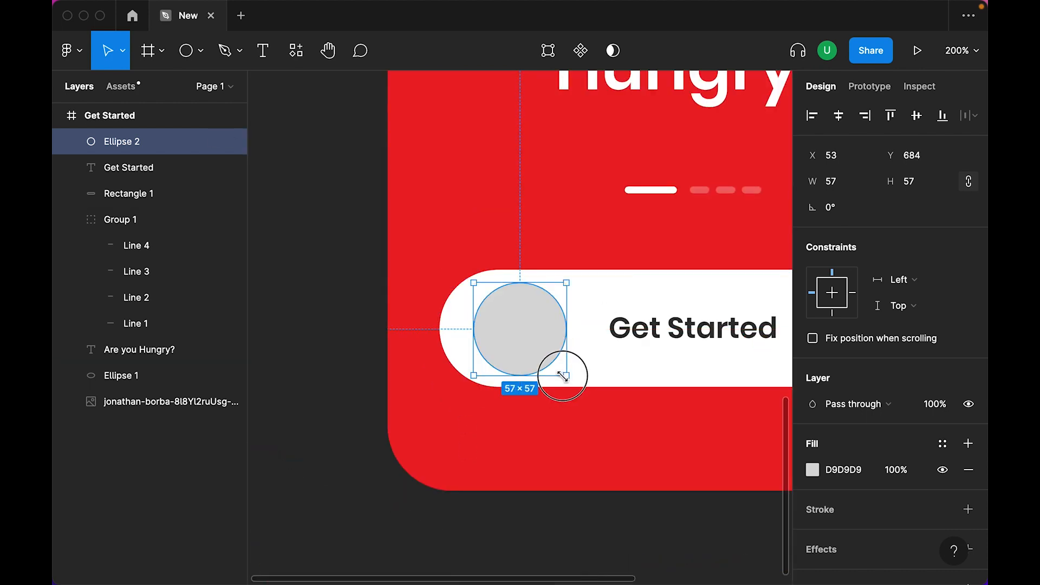
left_click_drag(563, 375, 562, 373)
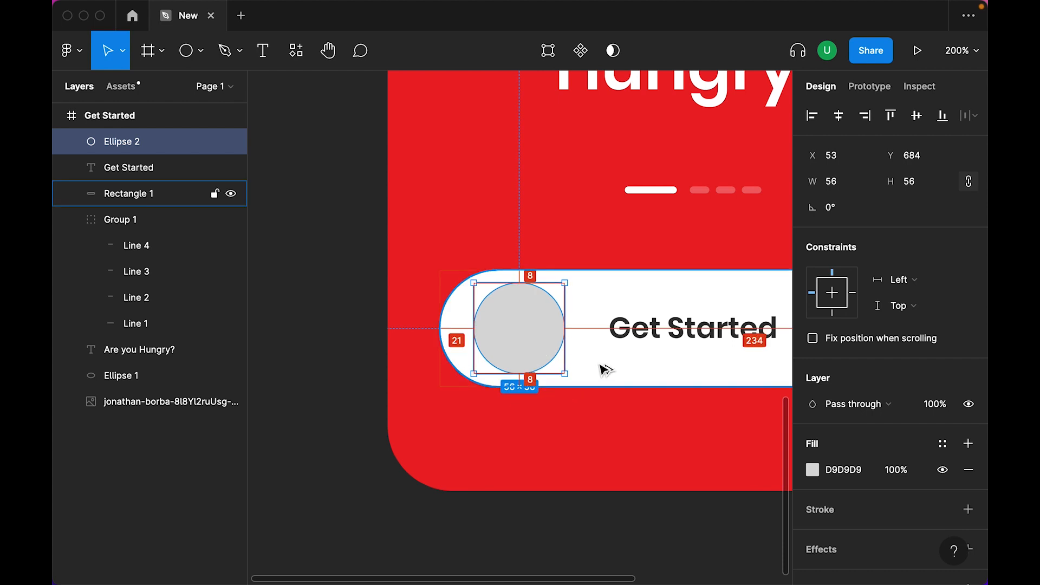
Step: Move the circle left to X 40, leaving a gap of 8 from the button's left edge
key("shift+Left")
key("Left")
key("Left")
key("Left")
key("Left")
key("Left")
key("Left")
key("Right")
key("Right")
key("Right")
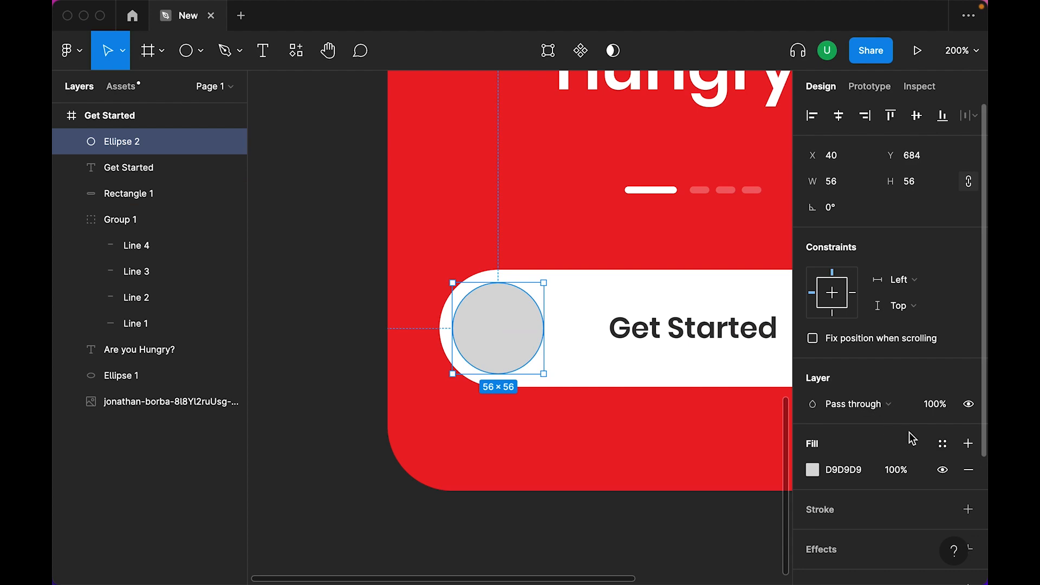
Step: Fill the circle with the Red colour style
left_click(942, 443)
left_click(904, 355)
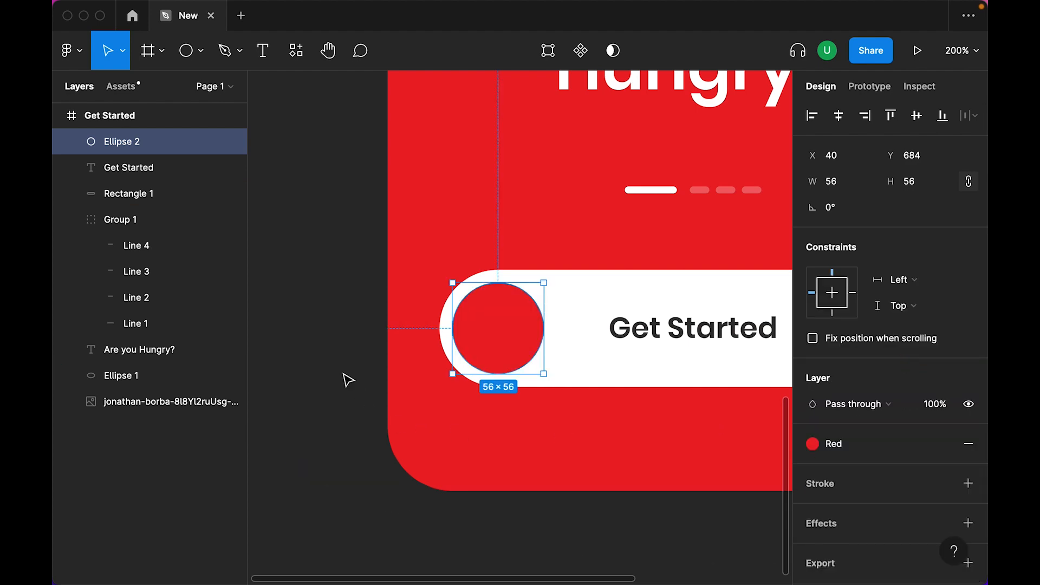
key("shift+1")
left_click(664, 372)
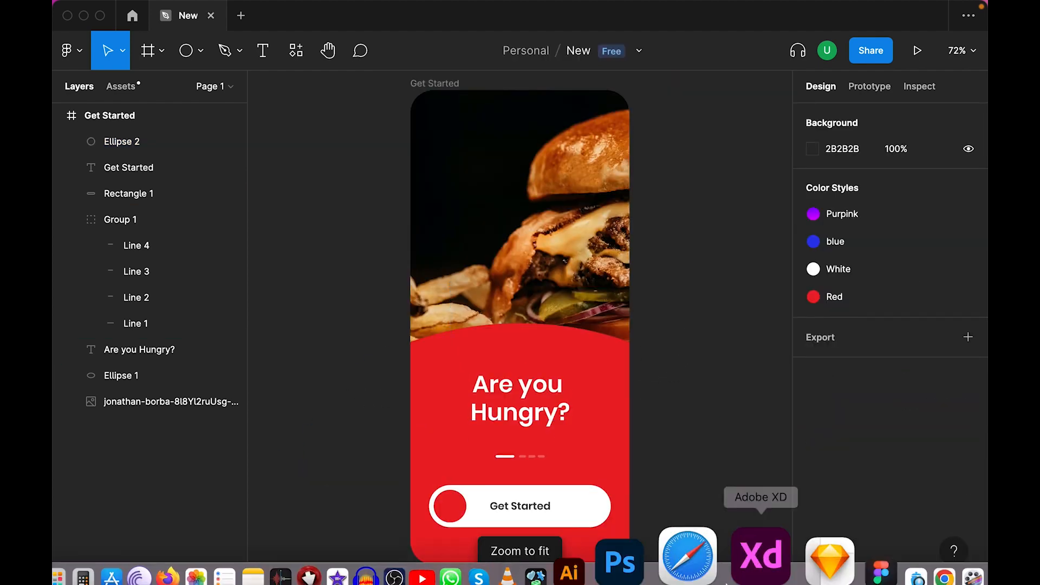
Step: Switch to IconJar and place the arrow-right icon from the Bold set in the button's red circle
left_click(888, 528)
left_click(179, 355)
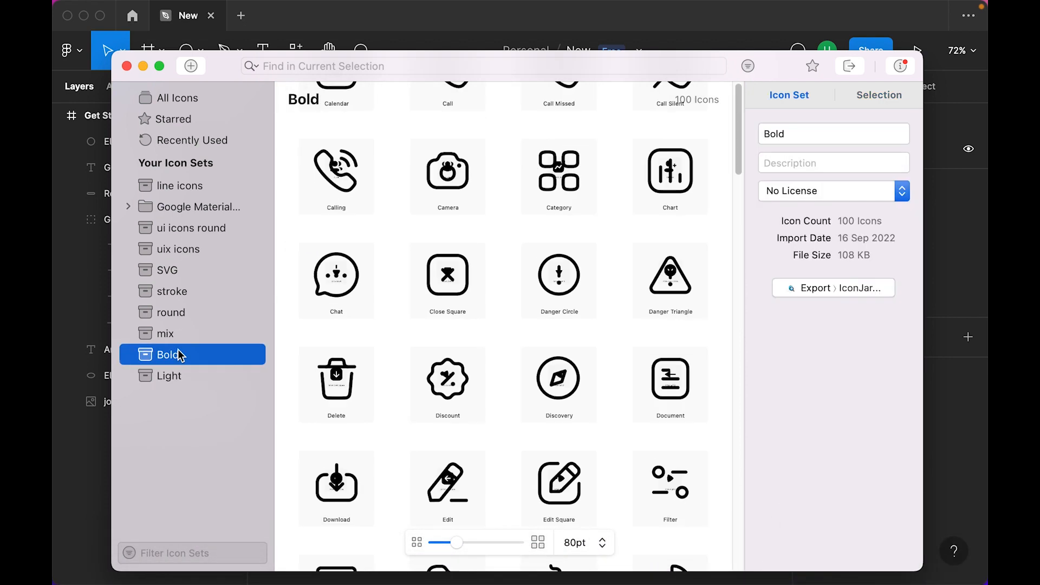
scroll(537, 358, "down", 1)
left_click_drag(587, 465, 447, 508)
Step: Recolour the arrow-right icon with the White colour style
scroll(896, 437, "down", 5)
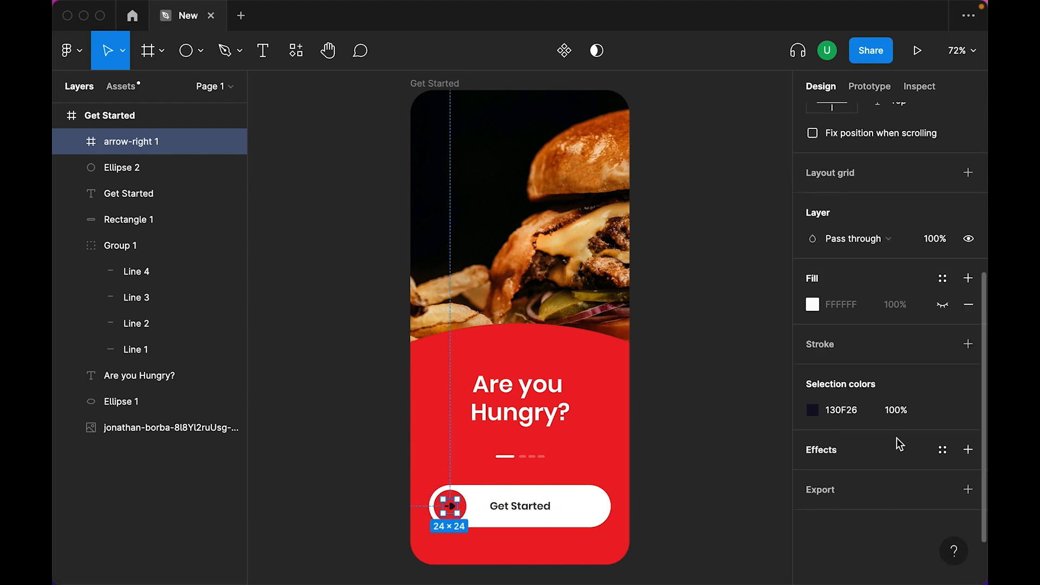
left_click(942, 412)
left_click(691, 350)
key("shift+2")
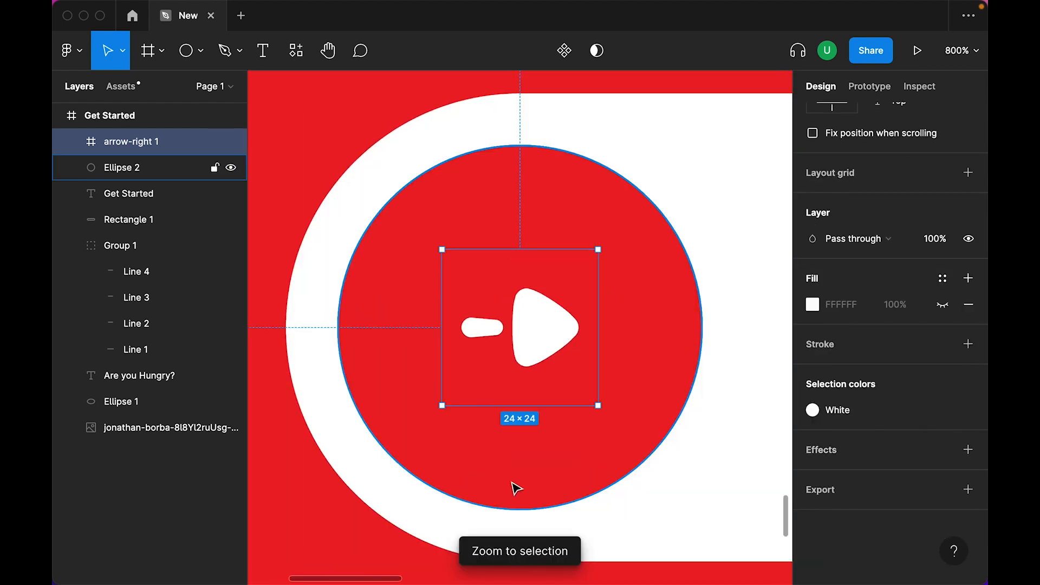
left_click(517, 489, "shift")
key("shift+1")
left_click(736, 469)
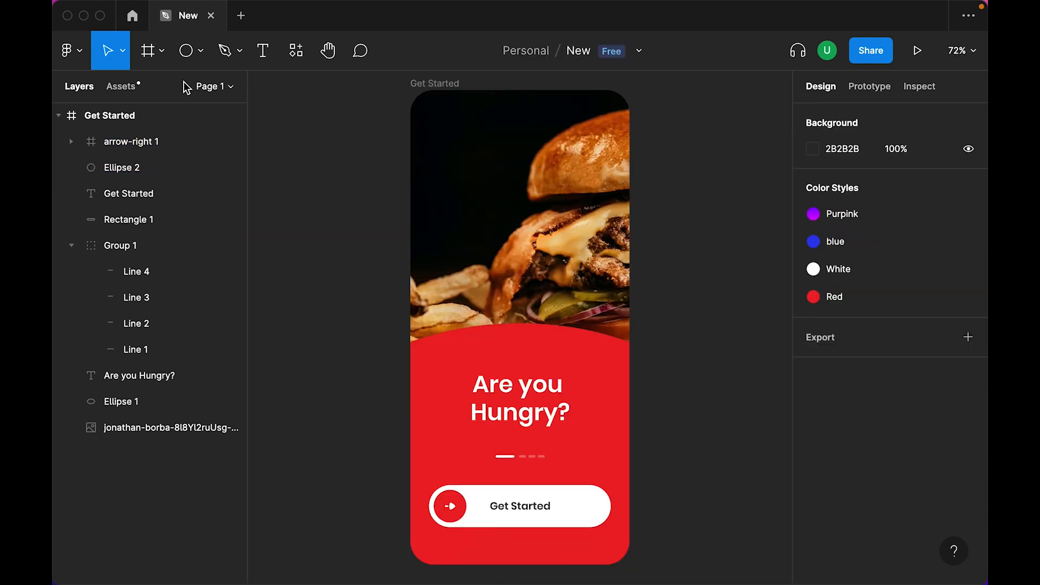
Step: Add a 375 × 812 phone frame named Home beside the Get Started screen, with a corner radius of 40
left_click(148, 51)
left_click(882, 214)
double_click(639, 120)
type("Home")
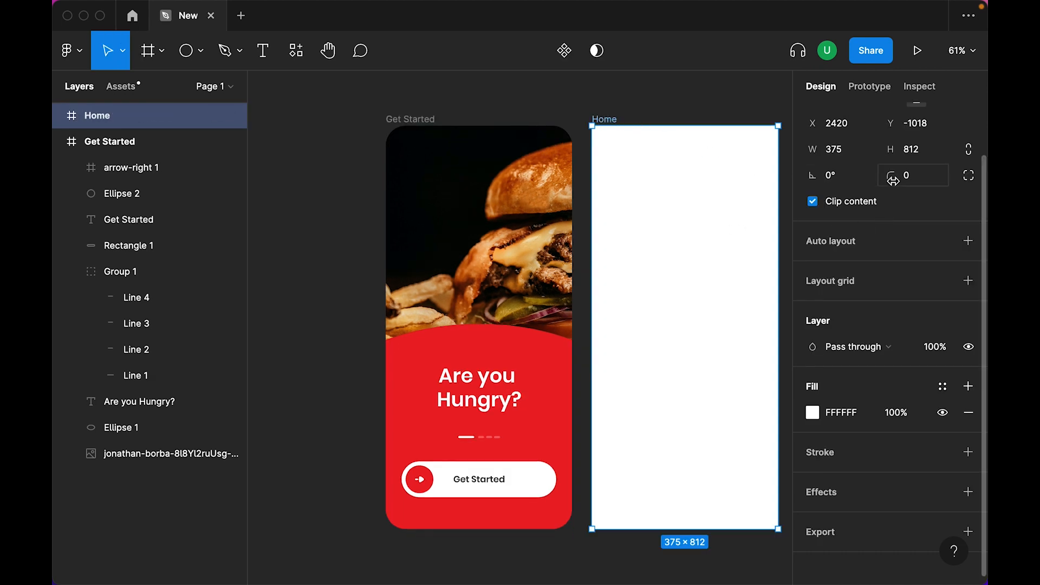
key("shift+1")
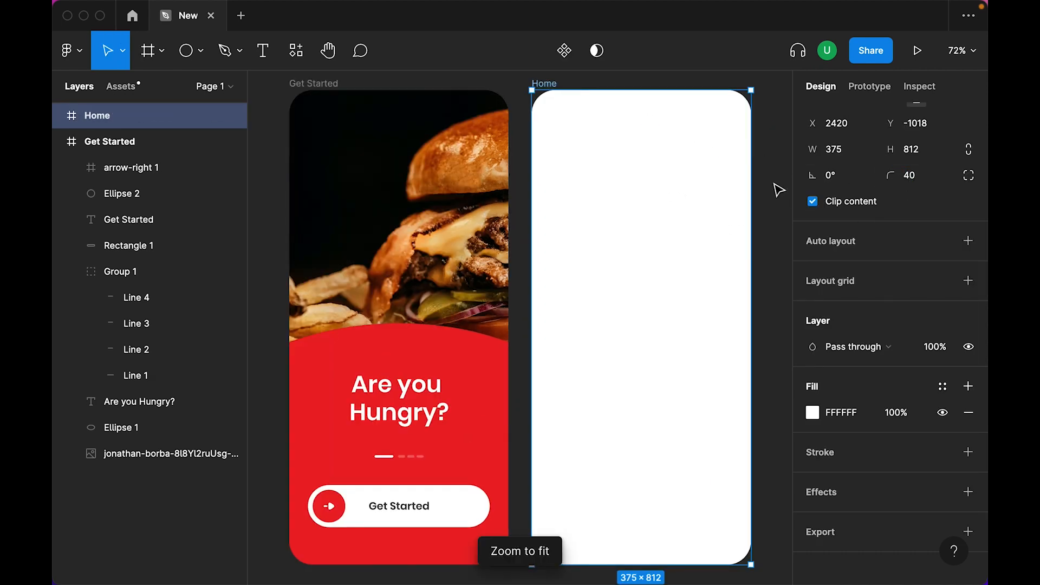
left_click(778, 186)
Step: Fill the Home frame with a light grey colour style
left_click(552, 83)
scroll(879, 289, "down", 2)
left_click(942, 386)
scroll(948, 487, "down", 2)
left_click(952, 532)
Step: Add the text "Buenos Aires, Argentina" near the top of the Home frame and centre it horizontally
key("t")
left_click(611, 140)
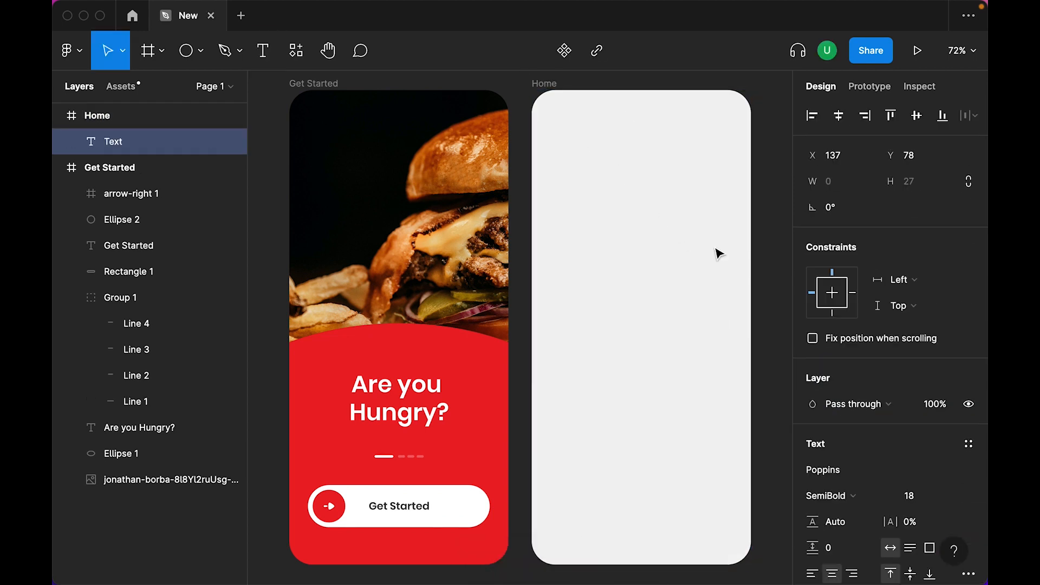
type("Buenos Aires, Argentina")
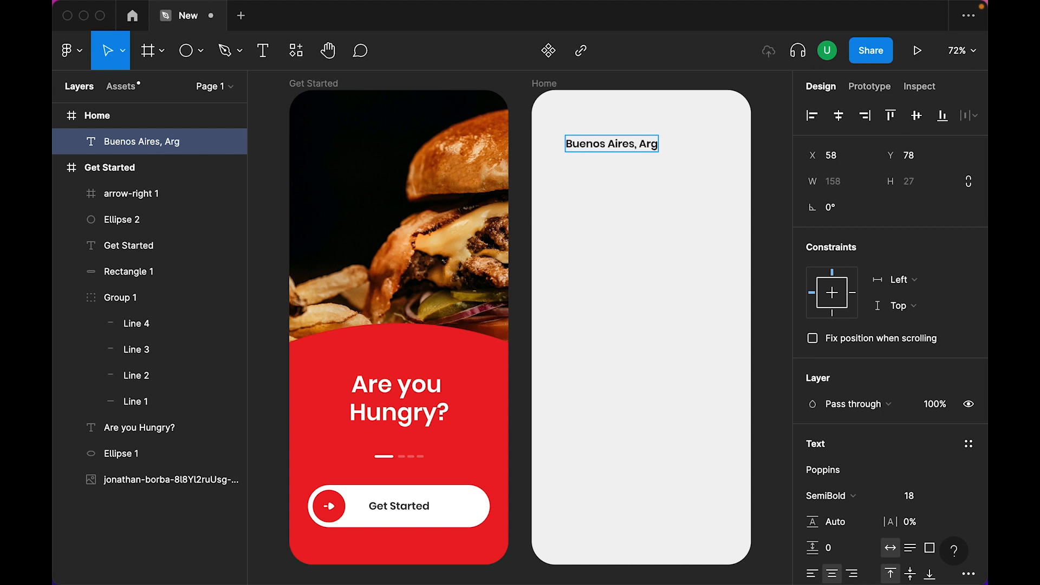
key("Escape")
left_click(839, 115)
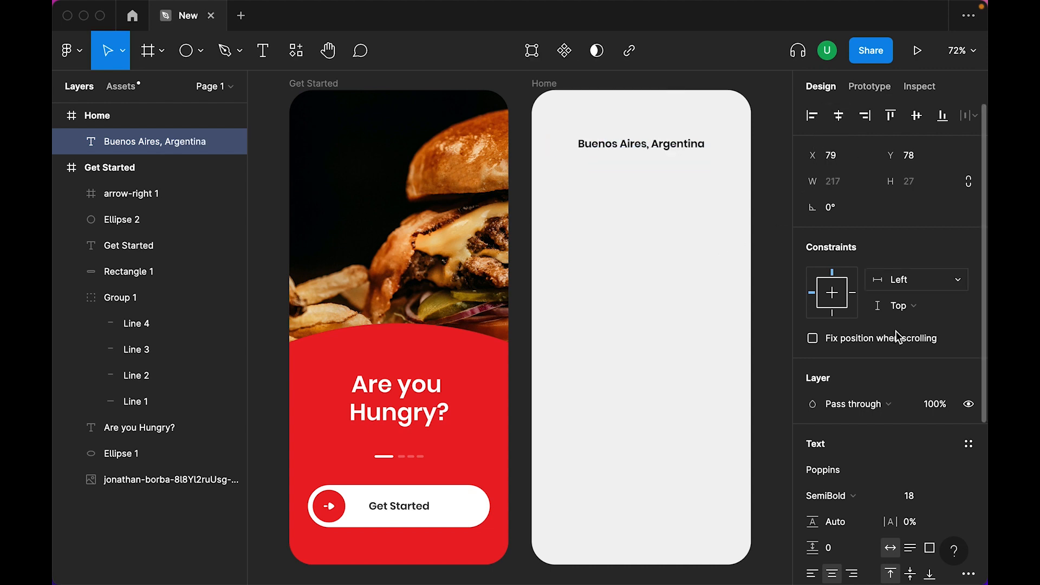
Step: Set the "Buenos Aires, Argentina" text's size to 14 and recolour it with a dark grey colour style
scroll(921, 325, "down", 4)
left_click(924, 287)
type("1")
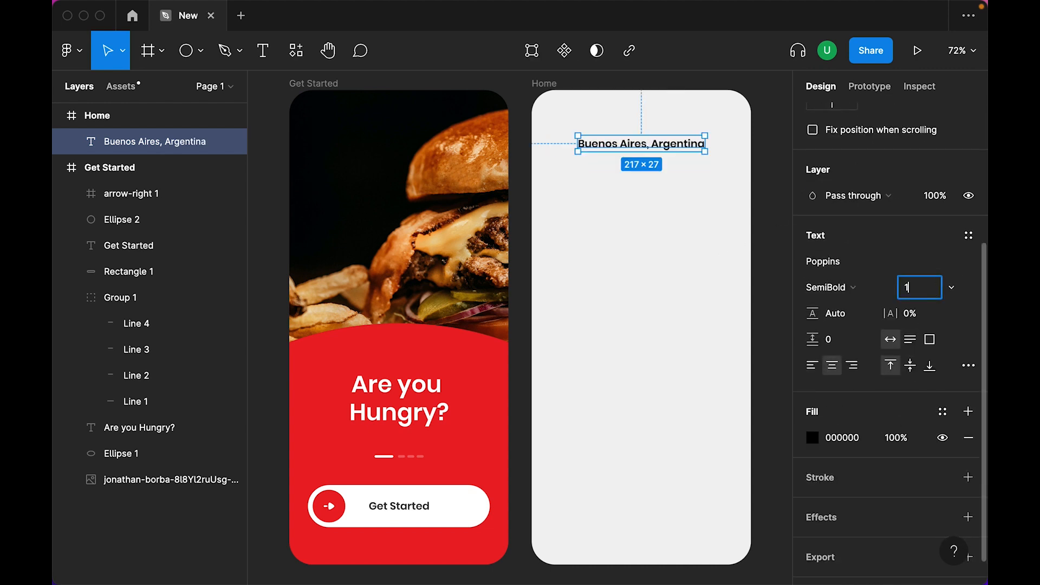
type("4")
key("Return")
left_click(942, 411)
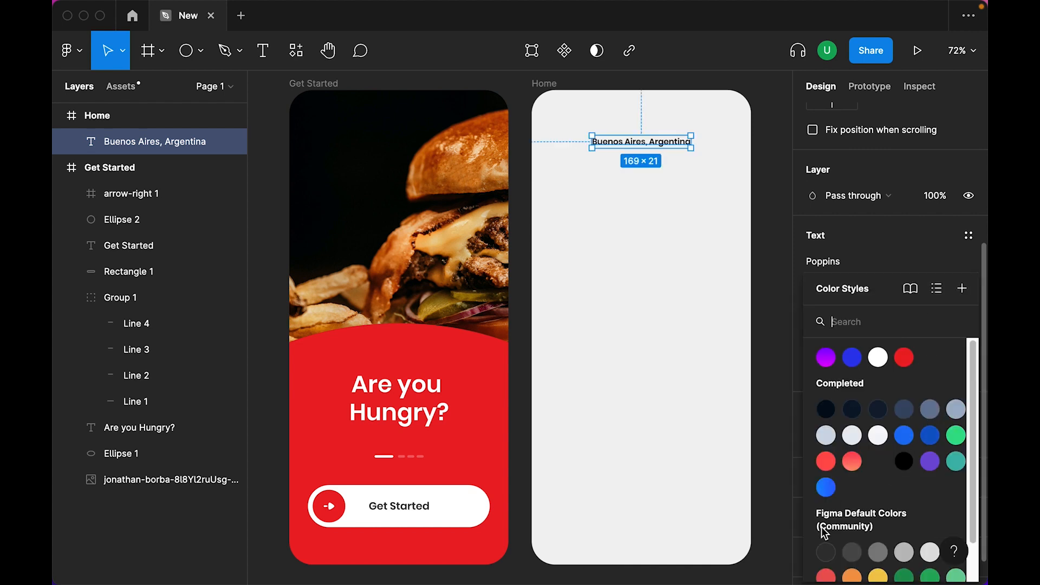
left_click(679, 278)
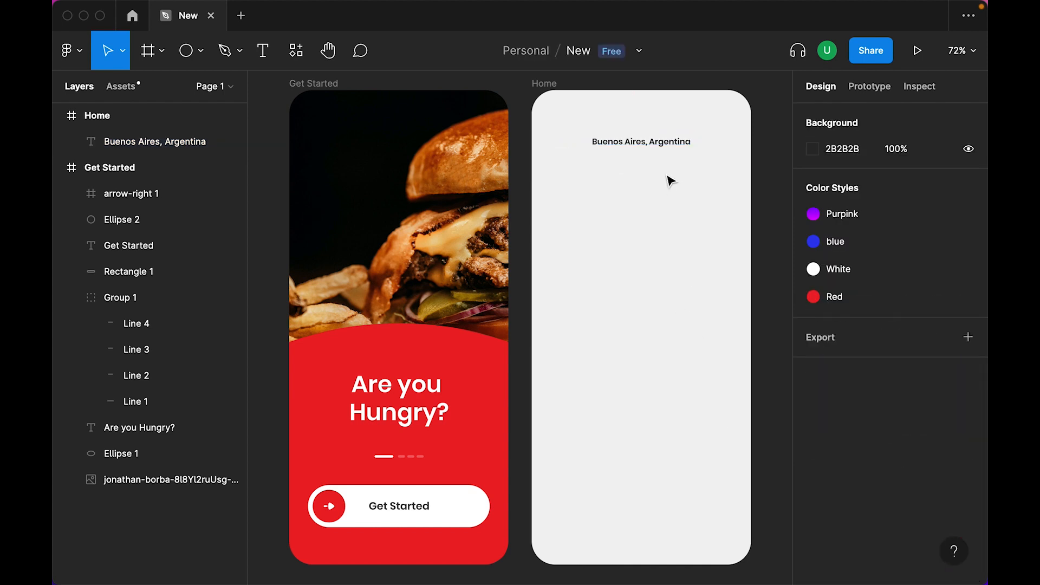
Step: Paste a down-arrow icon to the right of the location text and a location pin icon to its left
left_click(650, 144)
key("shift+2")
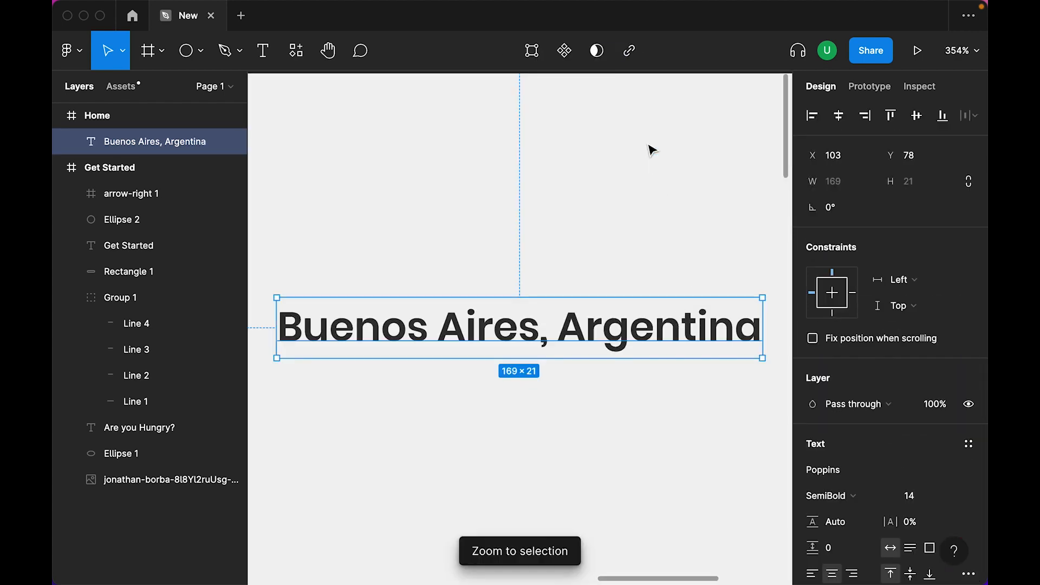
left_click(774, 417)
key("super+v")
left_click_drag(729, 342, 699, 341)
left_click(705, 390)
key("super+v")
left_click_drag(395, 395, 347, 327)
Step: Resize the location pin and down-arrow icons to 20 × 20
left_click(921, 211)
type("20")
key("Return")
left_click(695, 333)
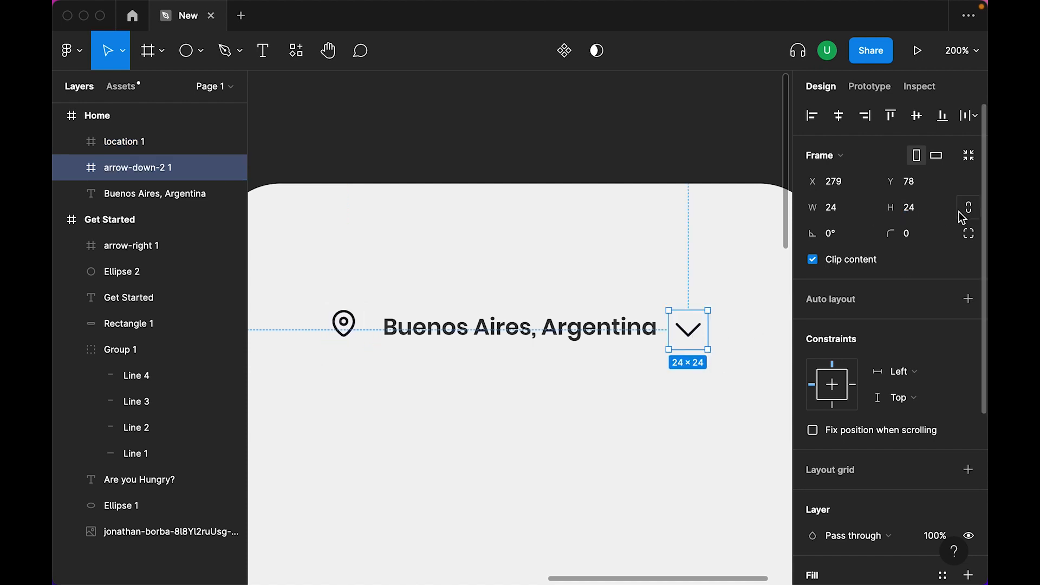
type("20")
key("Return")
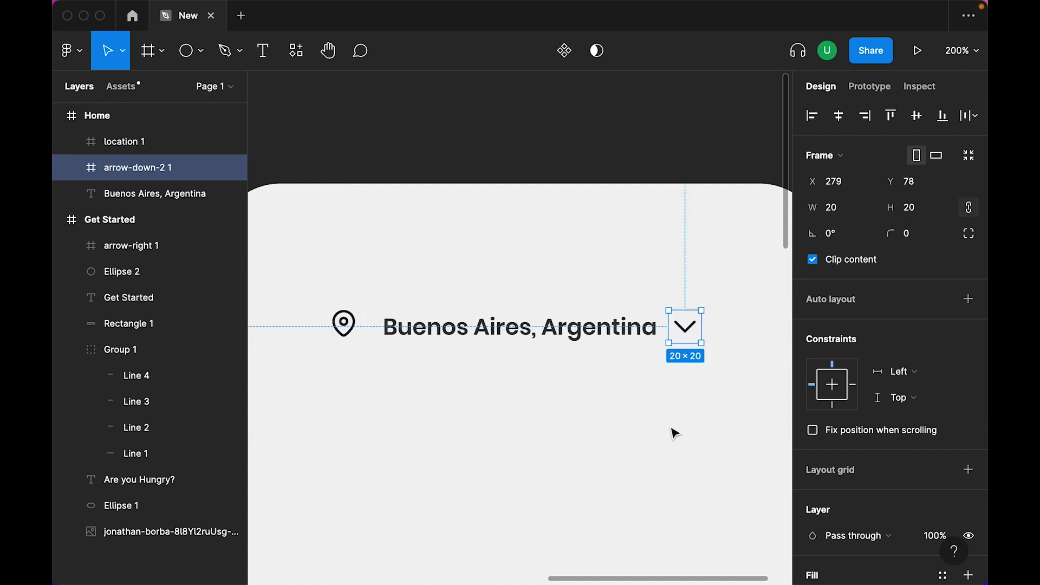
Step: Recolour the location pin and down-arrow icons with the Gray 1 colour style
left_click(344, 344, "shift")
scroll(837, 371, "down", 5)
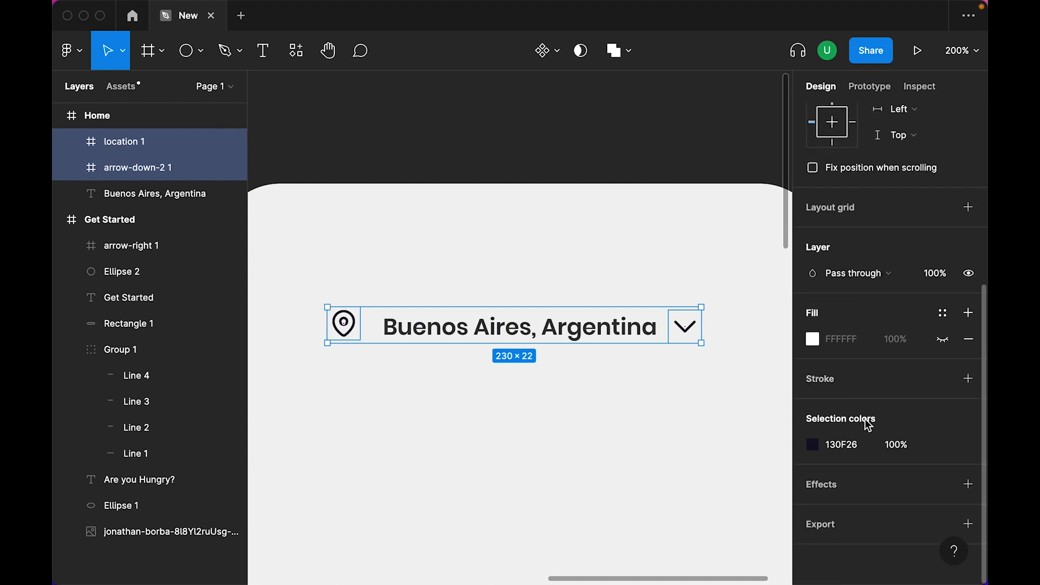
left_click(941, 445)
left_click(470, 429)
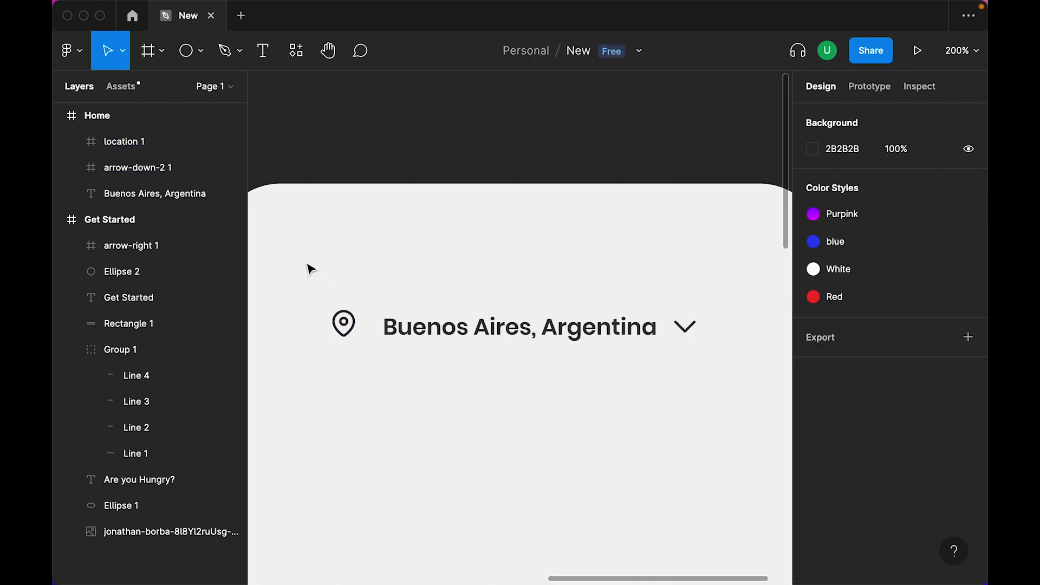
Step: Recolour the location pin and down-arrow icons with the Red colour style
left_click_drag(310, 286, 353, 346)
left_click(685, 326, "shift")
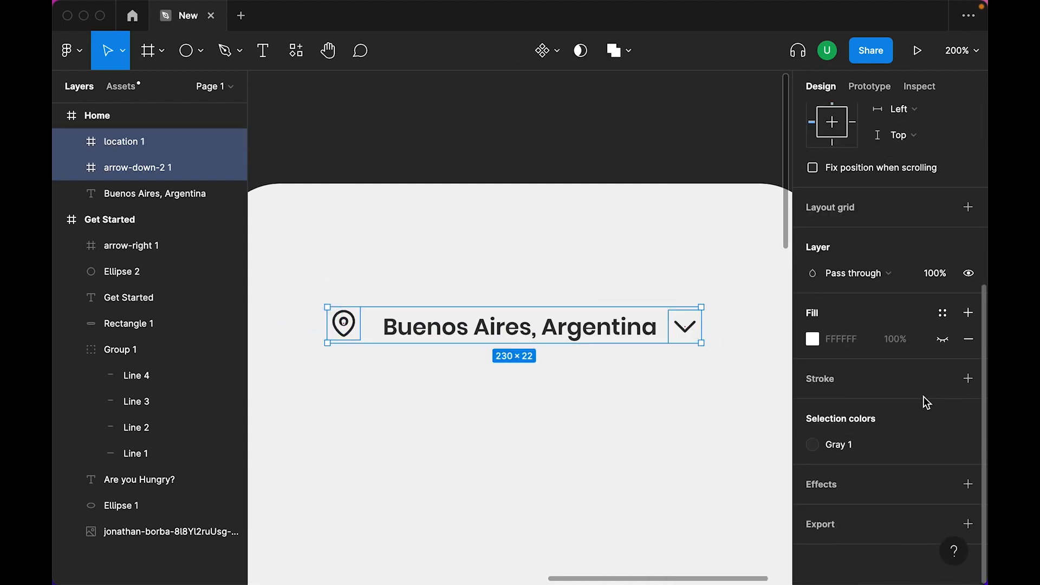
left_click(942, 445)
left_click(719, 346)
left_click(385, 362)
Step: Align the location pin, the text and the down-arrow on their vertical centres
left_click_drag(301, 260, 700, 373)
left_click(915, 116)
left_click(622, 393)
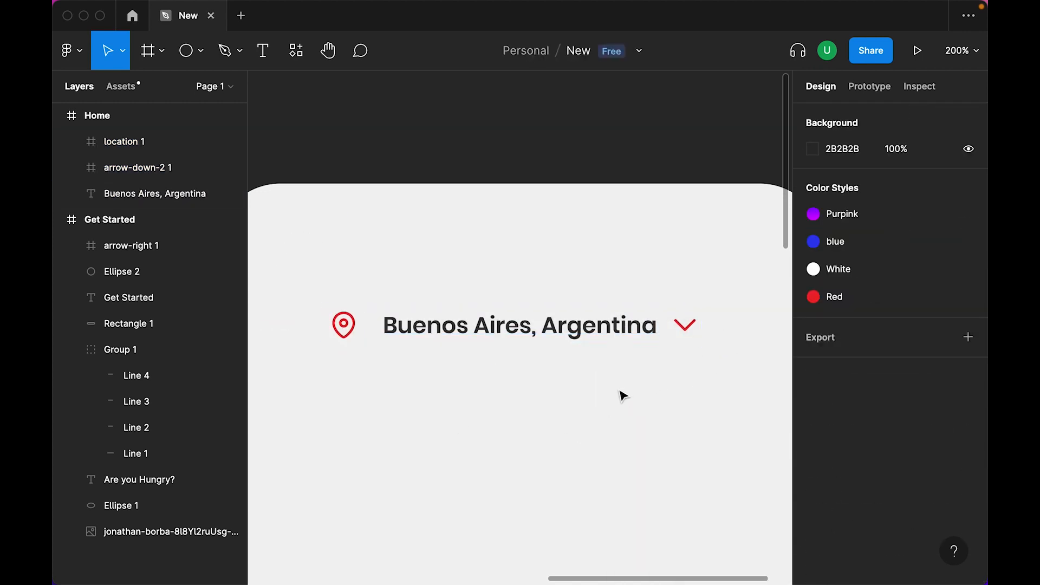
Step: Move the location text and the down-arrow closer to the pin, leaving 6 px between the text and the arrow
key("minus")
left_click(515, 327)
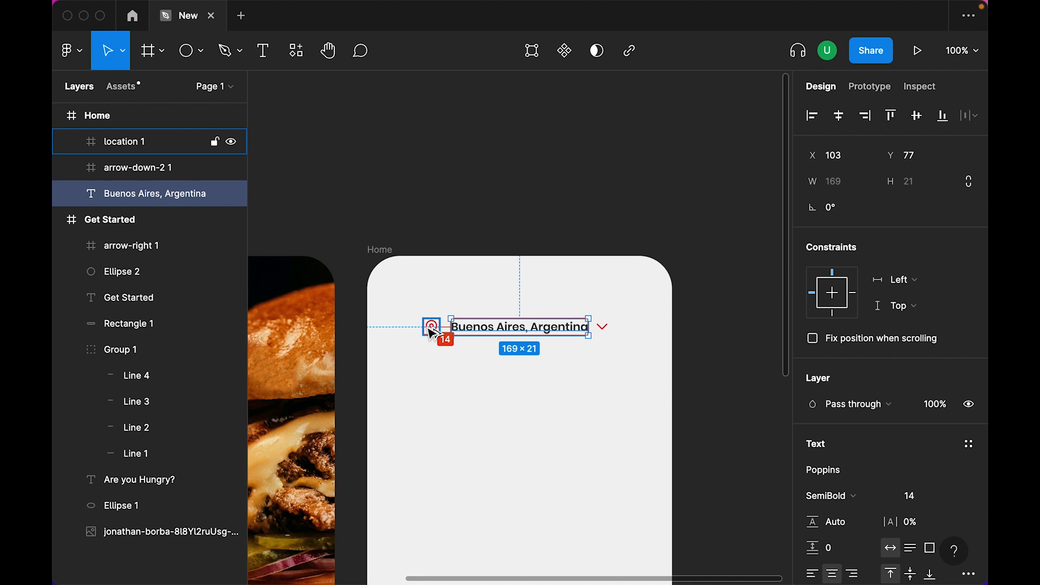
left_click(504, 379)
left_click(601, 327)
key("Left")
key("Left")
key("Left")
key("Left")
key("Left")
key("Left")
key("Left")
key("Left")
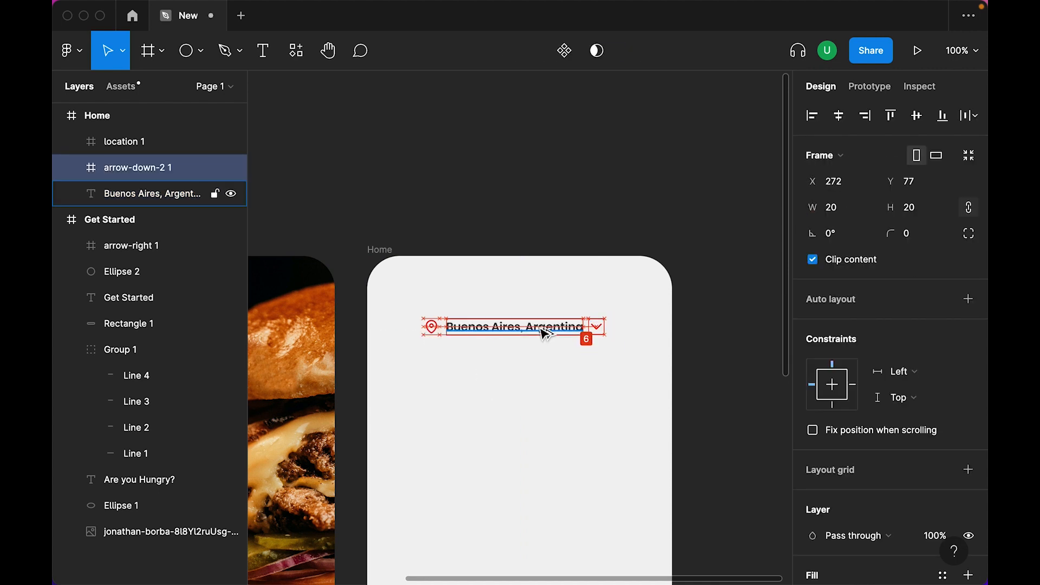
Step: Group the pin, text and arrow with 8 px spacing and centre the group horizontally in the Home frame
left_click_drag(639, 401, 413, 316)
key("super+g")
key("alt+h")
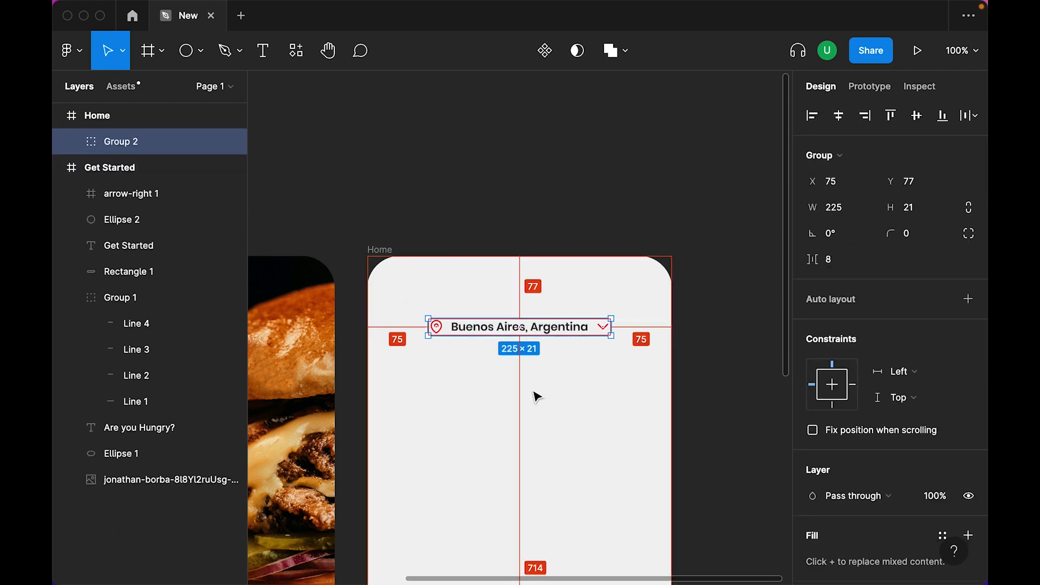
Step: Move the location heading group up to Y 64
key("Up")
key("Up")
key("Up")
key("Up")
key("Up")
key("Up")
key("Up")
key("Up")
key("Up")
key("Up")
key("Up")
key("Up")
key("Up")
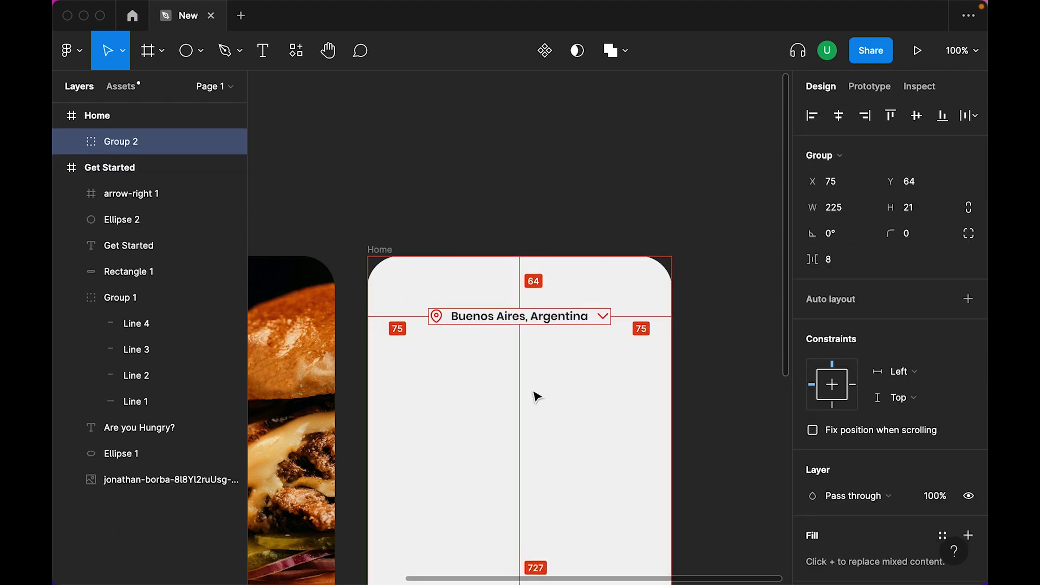
left_click(536, 397)
Step: Draw a 32 × 32 square with corner radius 8 below and left of the location heading
left_click(540, 320)
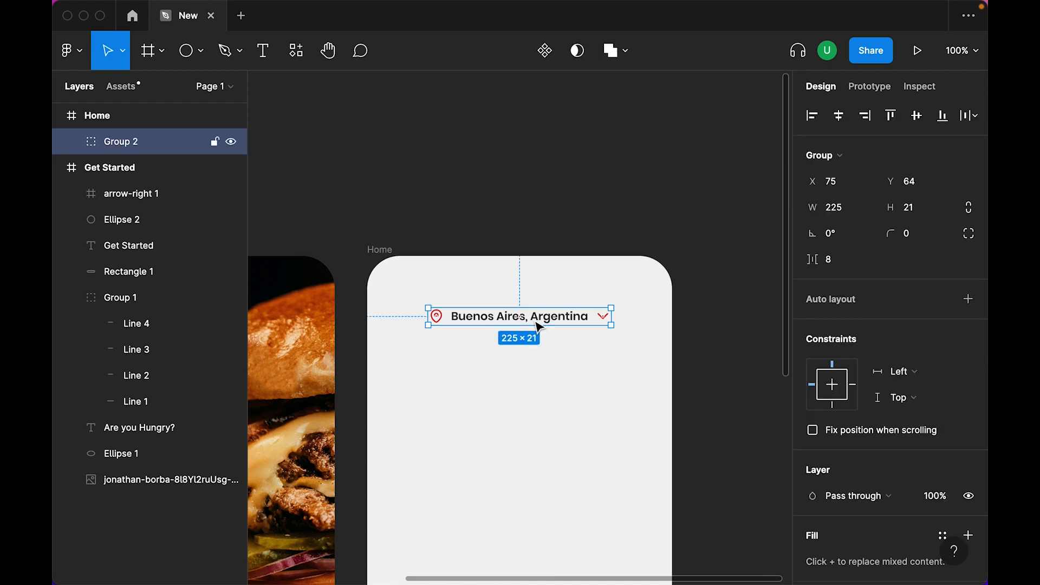
key("shift+2")
key("shift+0")
left_click(434, 402)
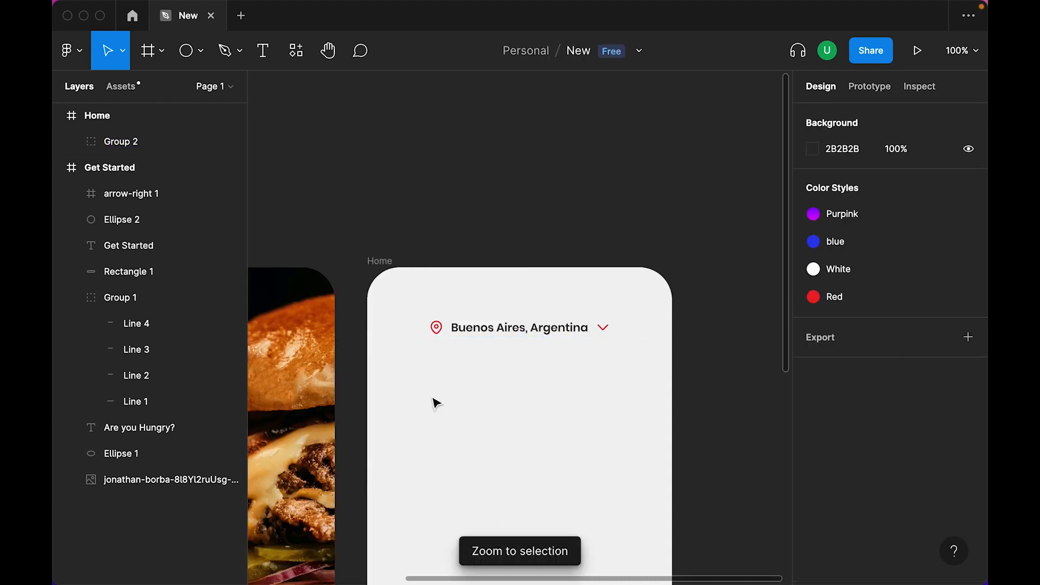
left_click(200, 50)
left_click(190, 90)
left_click_drag(412, 354, 424, 370)
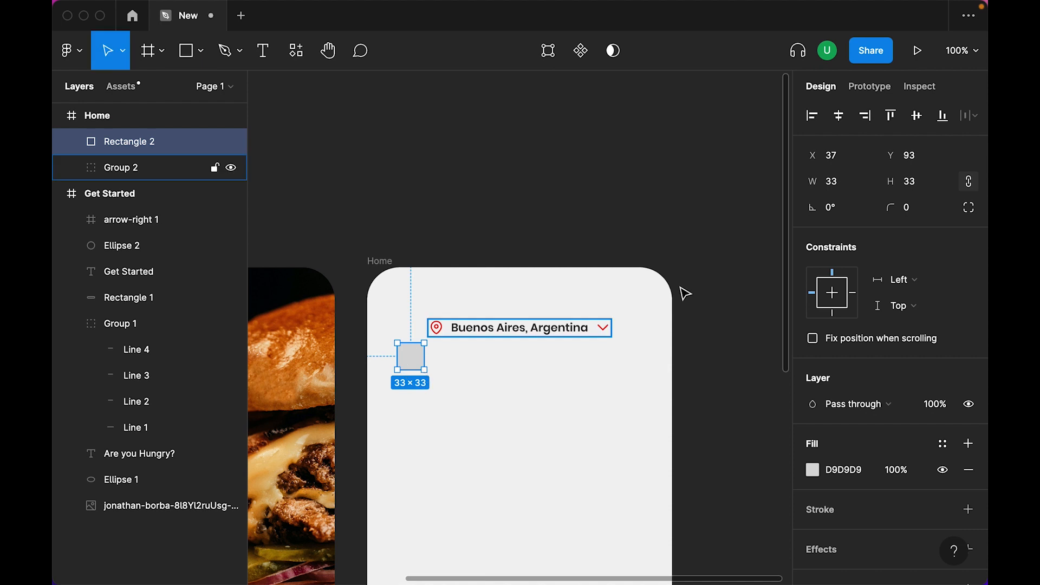
type("32")
key("Return")
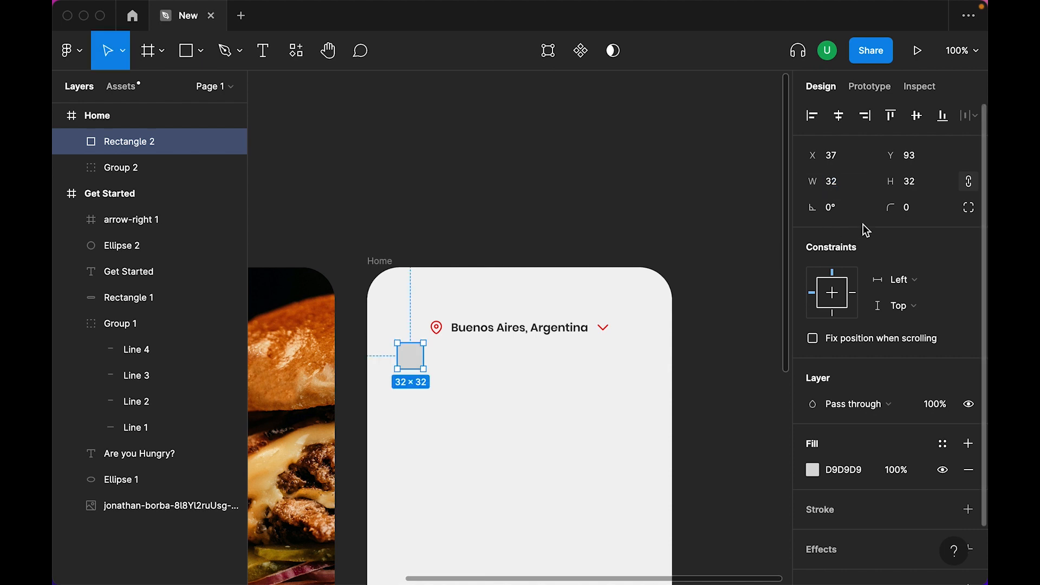
type("8")
left_click(467, 425)
Step: Paste the menu icon below the square and delete its top bar, keeping two bars
left_click(424, 362)
key("shift+2")
key("super+minus")
key("super+minus")
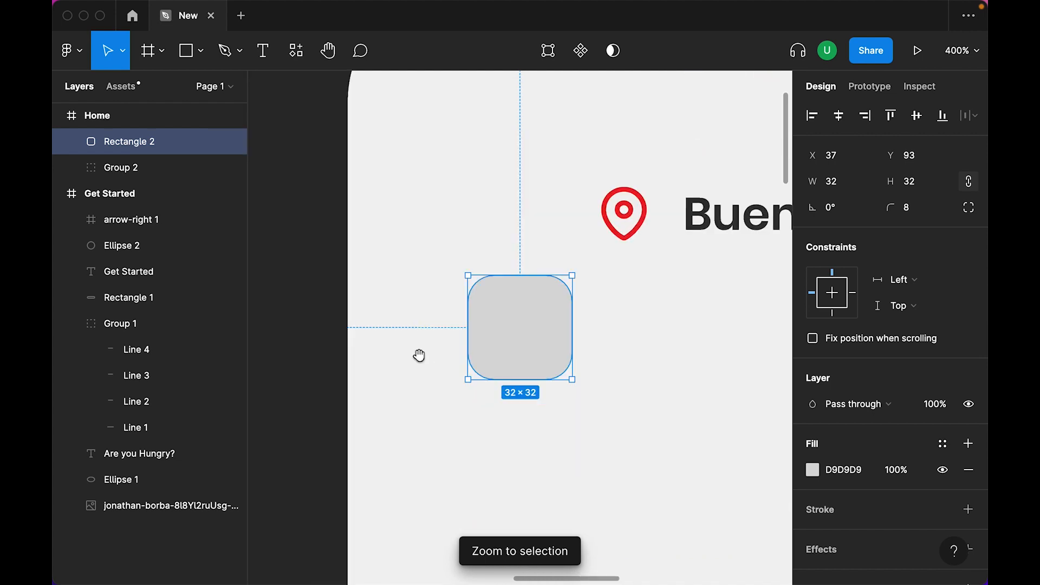
left_click_drag(604, 498, 502, 452)
key("super+v")
double_click(497, 373)
left_click_drag(543, 355, 441, 374)
key("Delete")
left_click(608, 390)
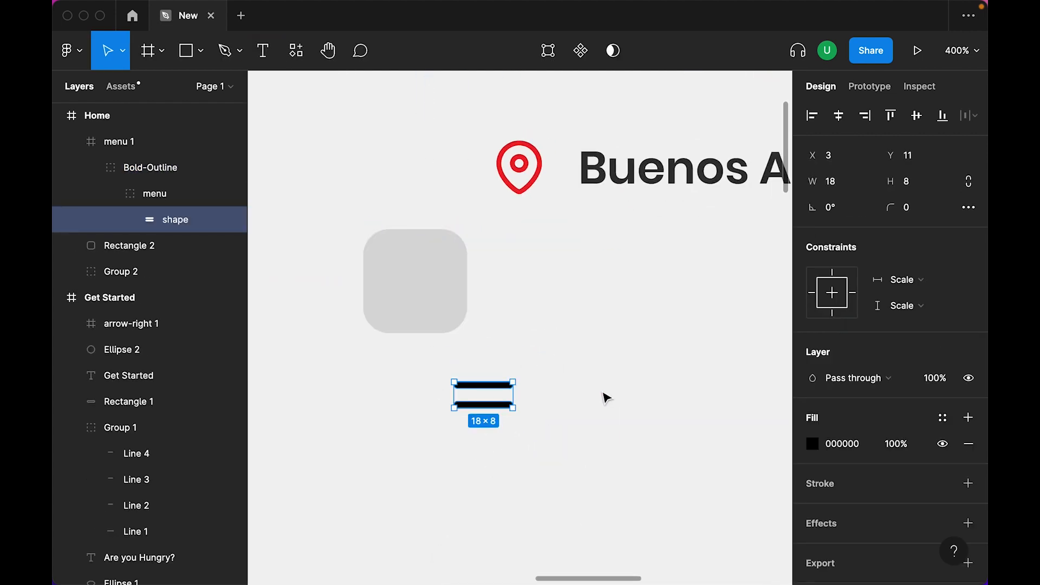
Step: Ungroup the menu icon's frame and move the two bars onto the square
left_click(605, 398)
left_click(479, 398)
right_click(478, 398)
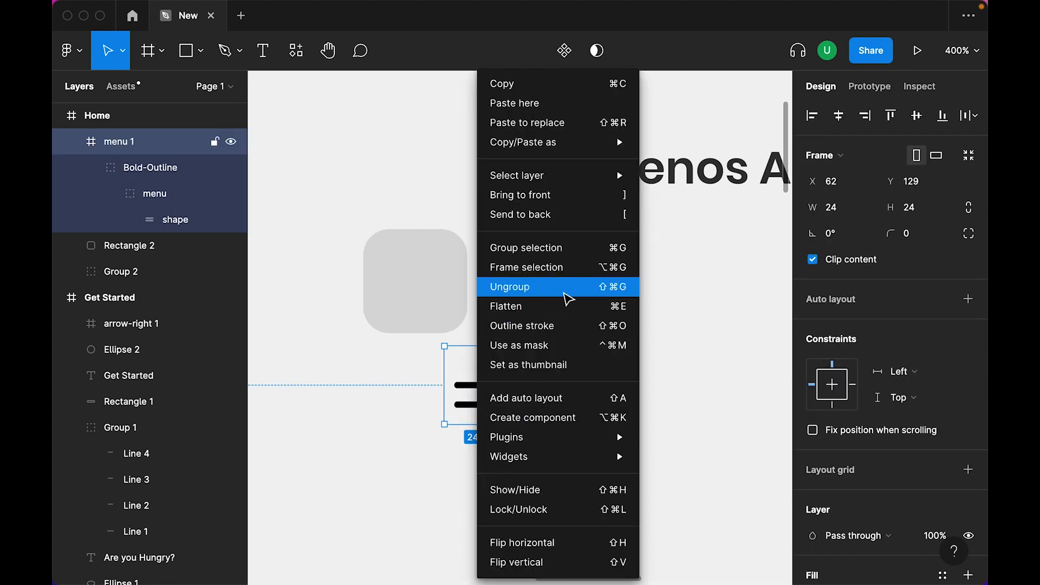
left_click(565, 297)
left_click_drag(484, 395, 415, 278)
left_click(432, 248, "shift")
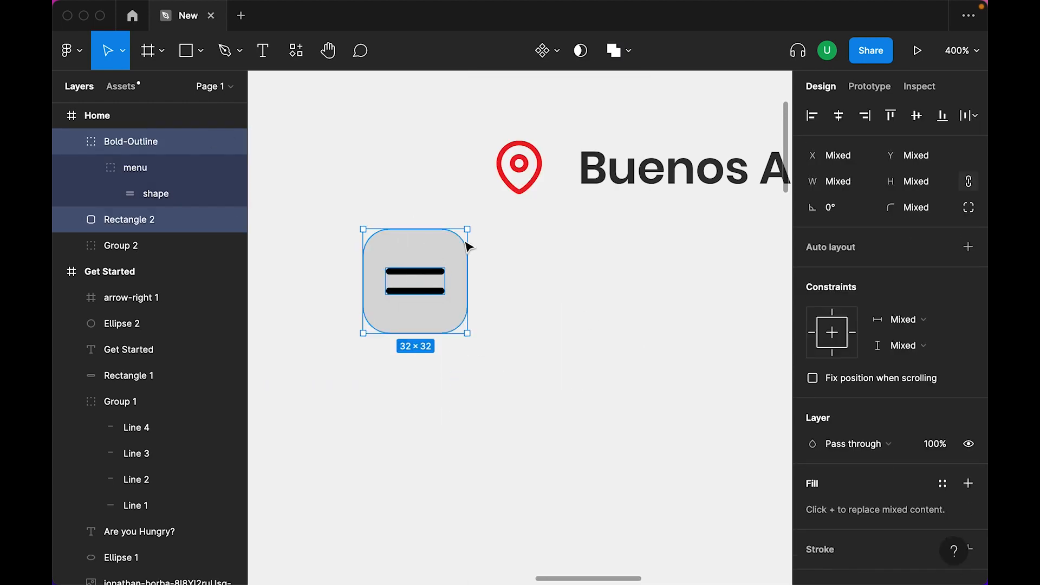
left_click(590, 388)
Step: Scale the menu bars to a width of 12 and centre them on the square both horizontally and vertically
left_click(413, 293)
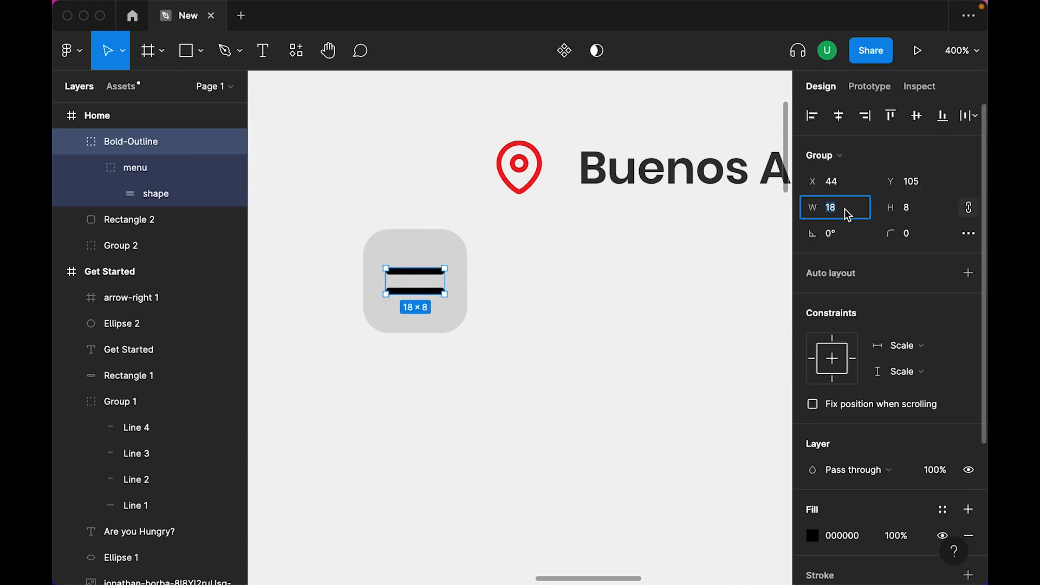
type("12")
key("Return")
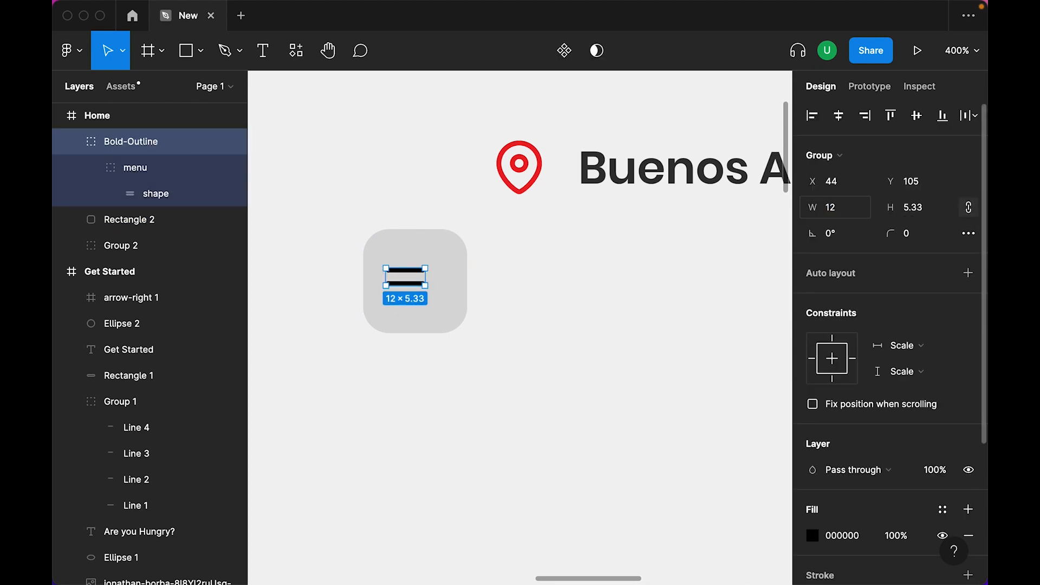
left_click(364, 327, "shift")
left_click(839, 116)
left_click(916, 116)
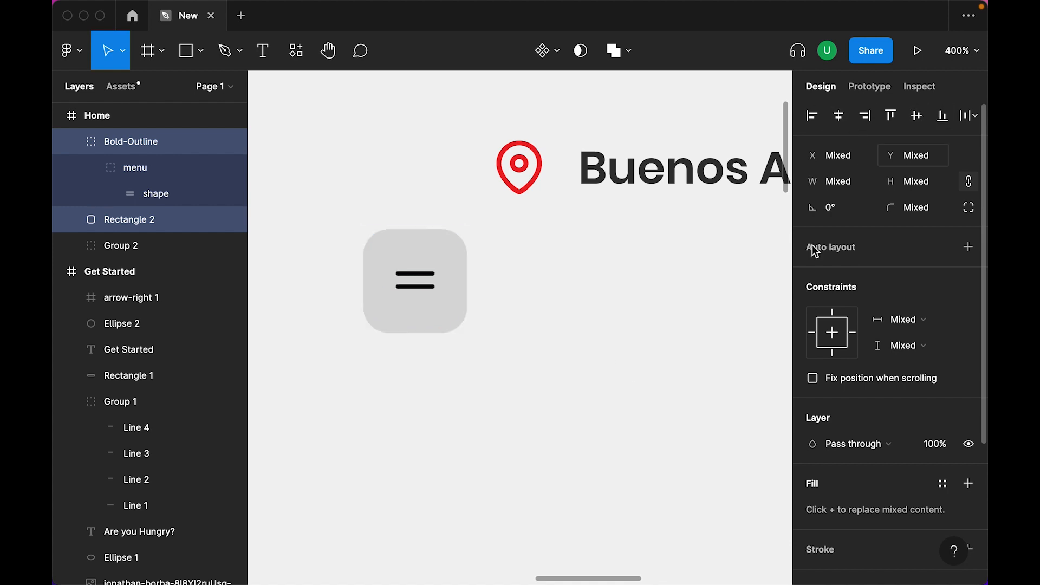
key("Escape")
Step: Fill the square and the menu bars with the Red colour style
left_click(427, 309)
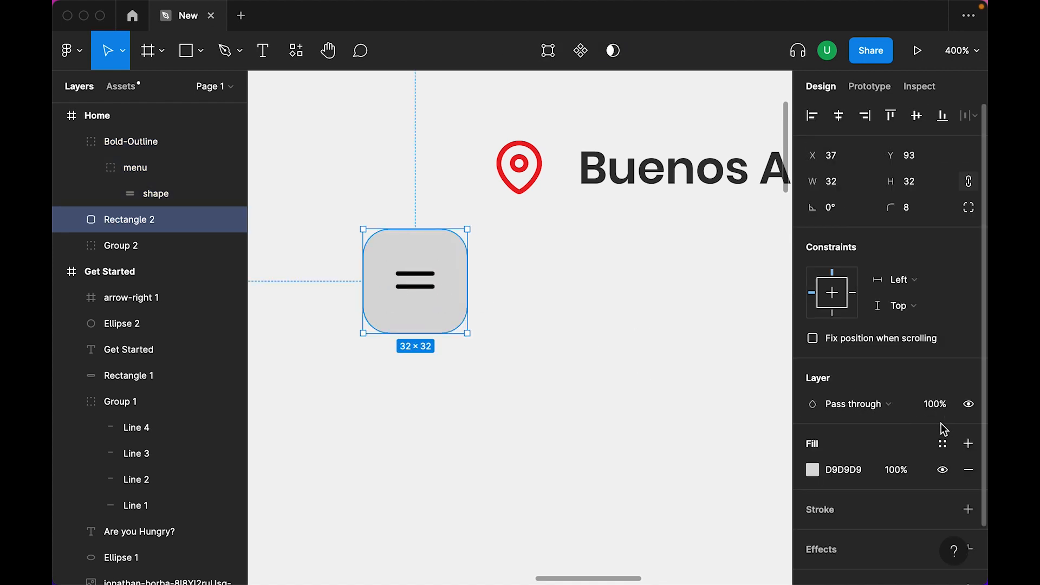
left_click(942, 443)
left_click(904, 357)
left_click(415, 280)
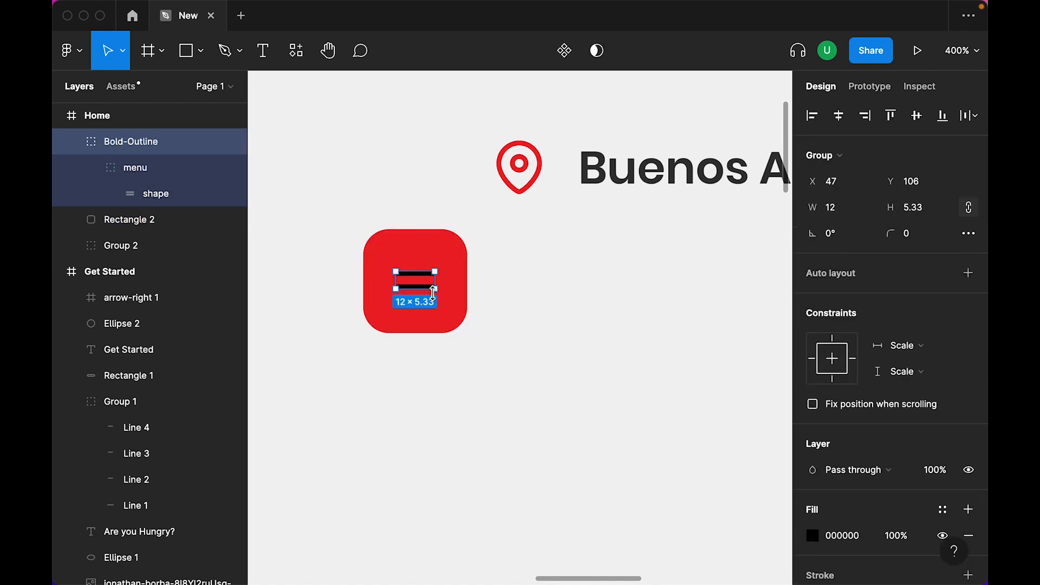
scroll(931, 469, "down", 2)
left_click(940, 459)
left_click(902, 360)
key("Escape")
Step: Set the red square's opacity to 10% and group it with the menu bars
left_click(460, 330)
key("1")
key("Escape")
left_click_drag(513, 413, 374, 281)
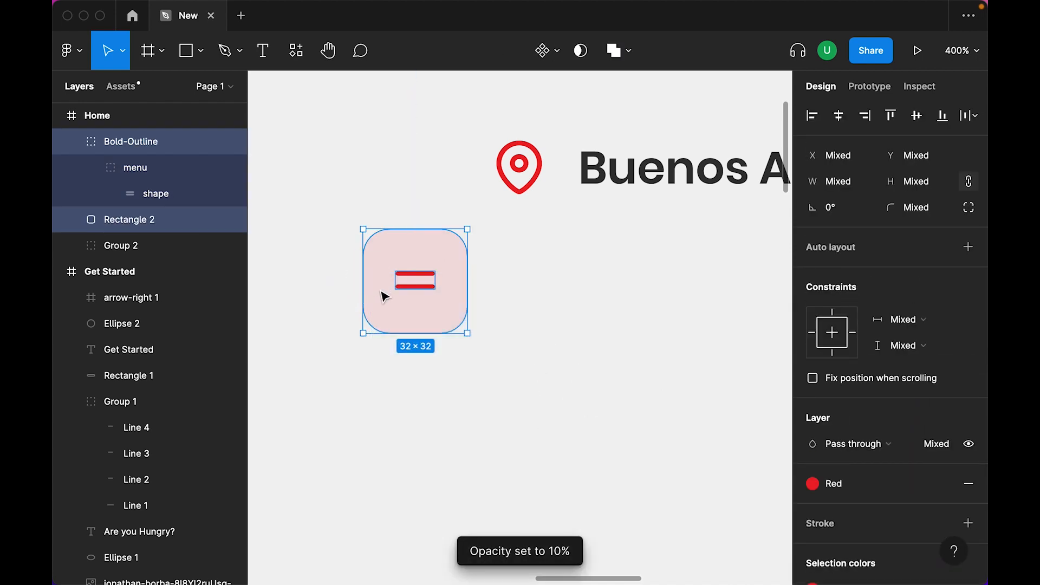
key("ctrl+g")
Step: Move the menu button group to X 24, Y 61, beside the location heading
key("minus")
key("space")
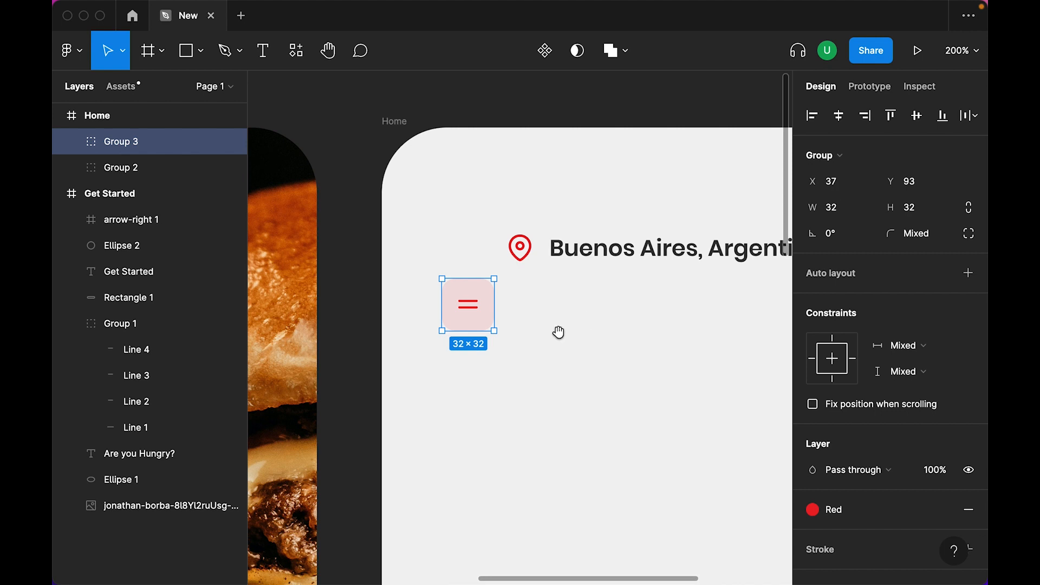
left_click_drag(559, 332, 430, 289)
left_click(490, 386)
left_click(343, 269)
key("alt")
key("Left")
key("Left")
key("Left")
key("Left")
key("Left")
key("Left")
key("Left")
key("Left")
key("Left")
key("Left")
key("Left")
key("Left")
key("Left")
key("Left")
key("Left")
key("Left")
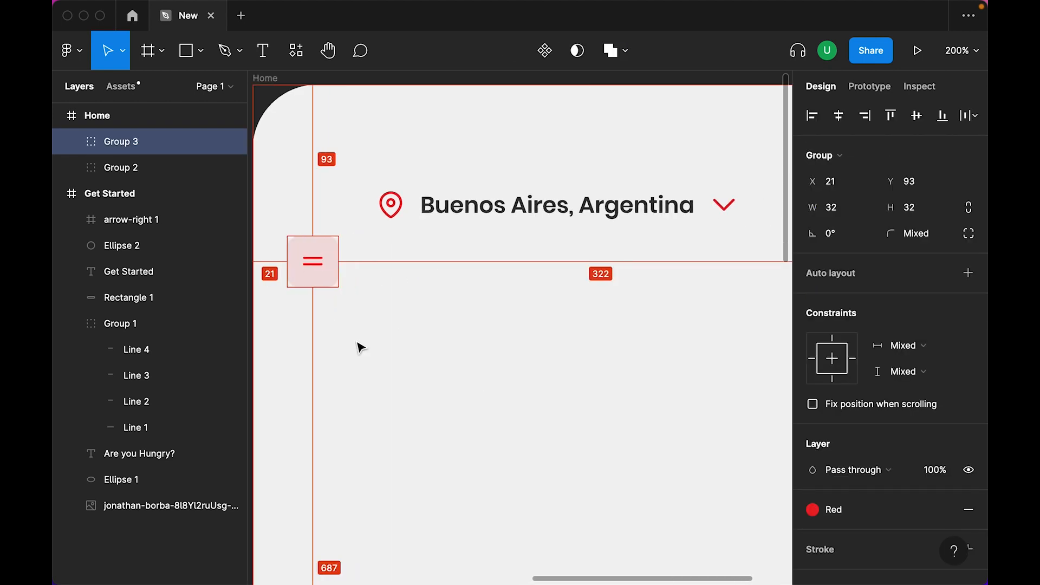
key("Right")
key("Right")
key("Right")
key("Up")
key("Up")
key("Up")
key("Up")
key("Up")
key("Up")
key("Up")
key("Up")
key("Up")
key("Up")
key("Up")
key("Up")
key("Up")
key("Up")
key("Up")
key("Up")
key("Up")
key("Up")
key("Up")
key("Up")
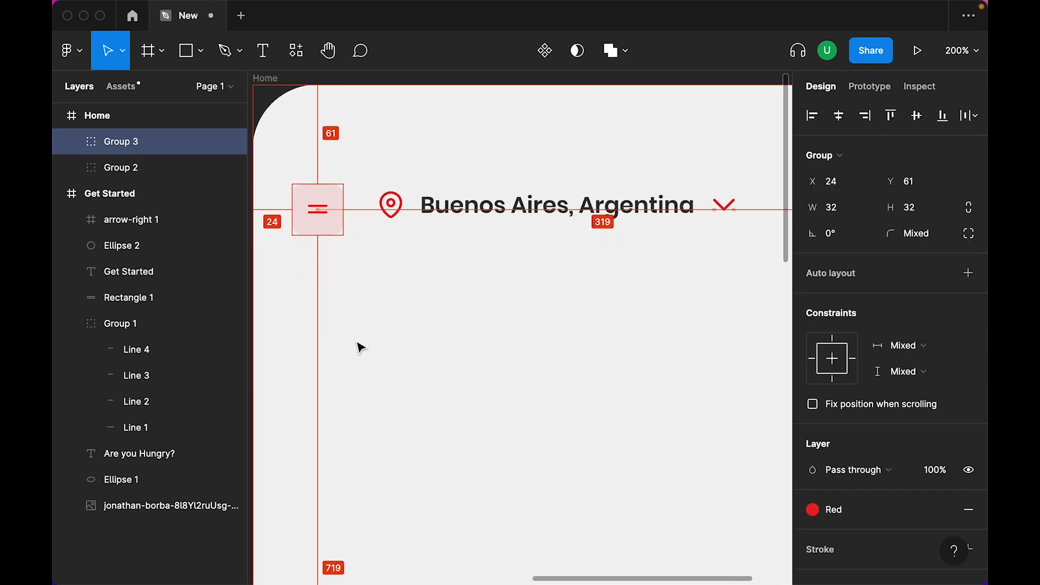
Step: Align the menu button and the location heading on their vertical centres
left_click_drag(288, 152, 723, 282)
left_click(702, 324)
key("minus")
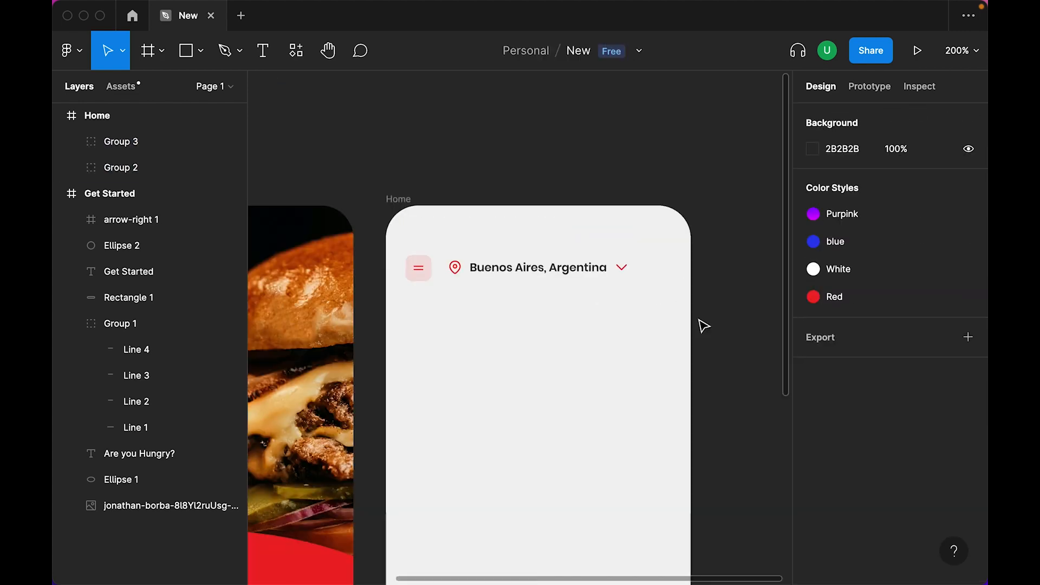
Step: Duplicate the menu button to the other end of the header and strip the copy down to its square
left_click_drag(420, 273, 658, 303)
left_click(650, 315)
left_click(658, 260)
right_click(661, 273)
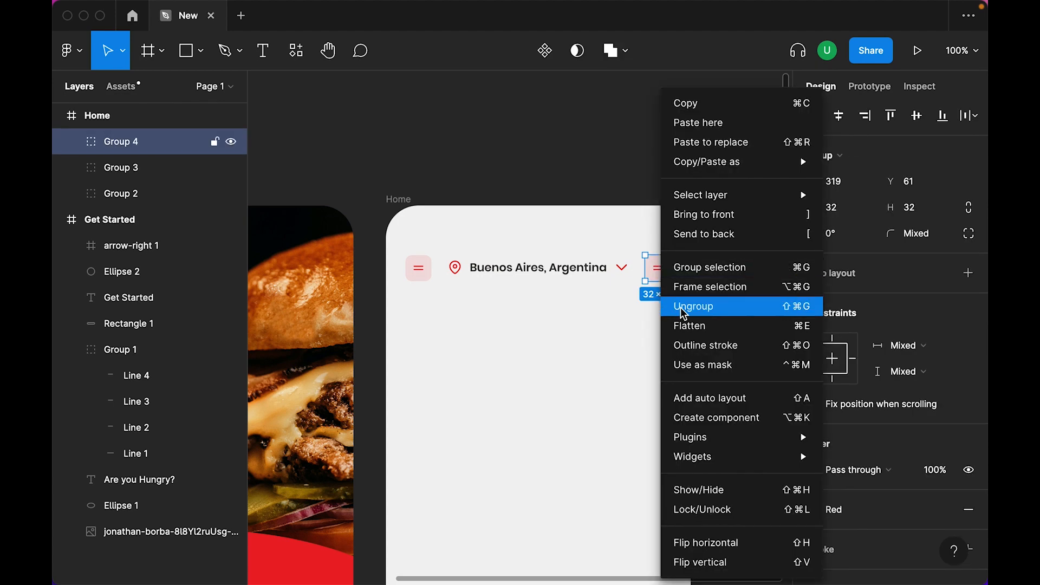
left_click(695, 304)
left_click(661, 272)
key("Delete")
left_click(659, 269)
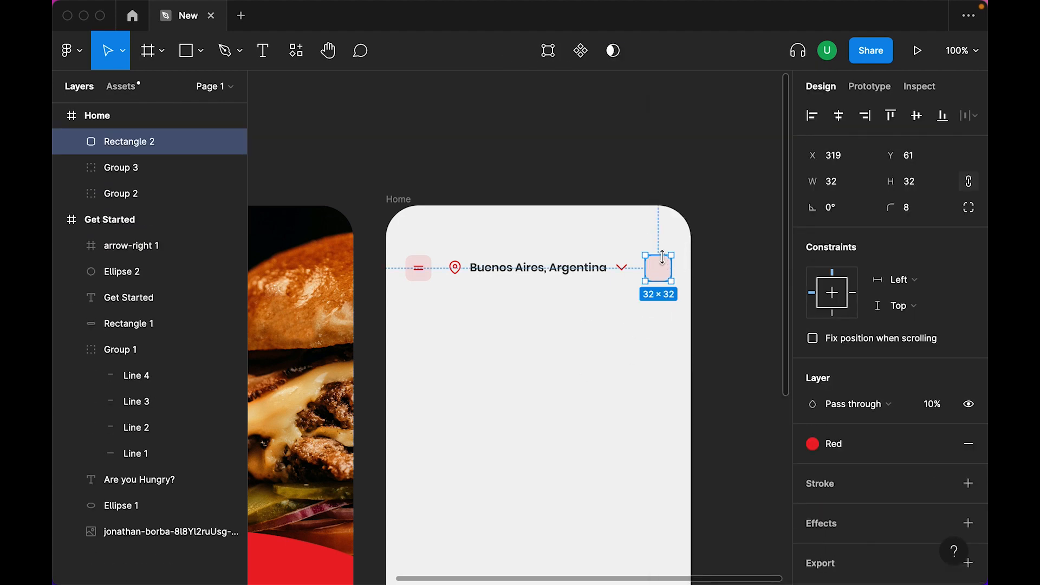
Step: Make the copied square fully opaque and 40 × 40, and place it at X 311, vertically centred with the header items
key("0")
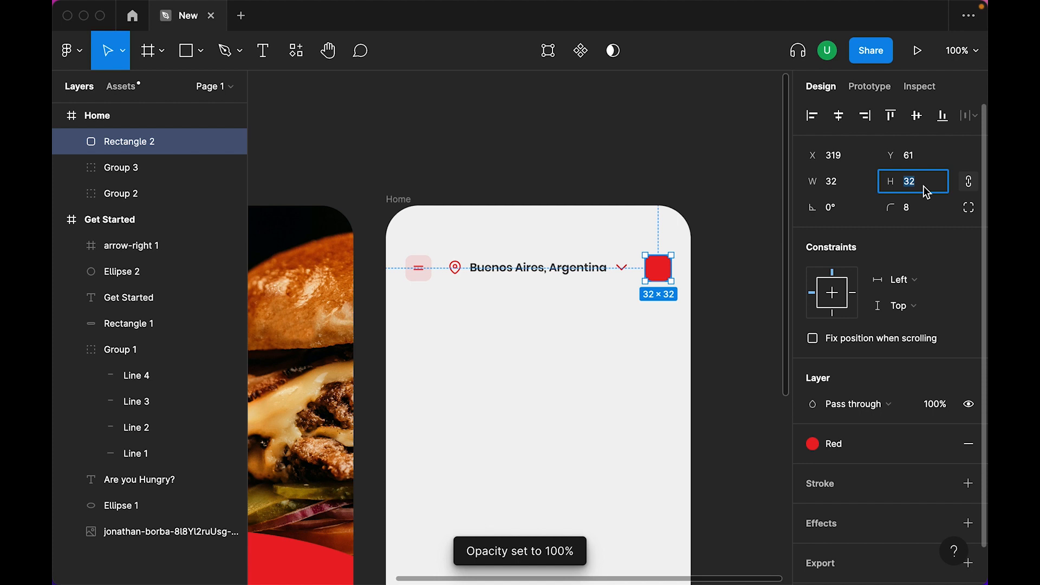
key("Return")
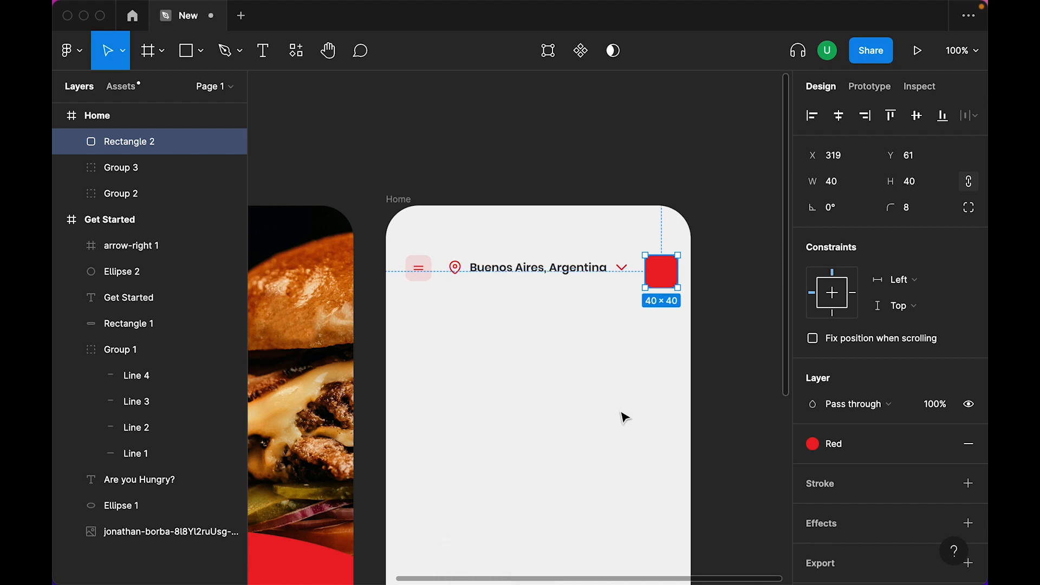
key("alt")
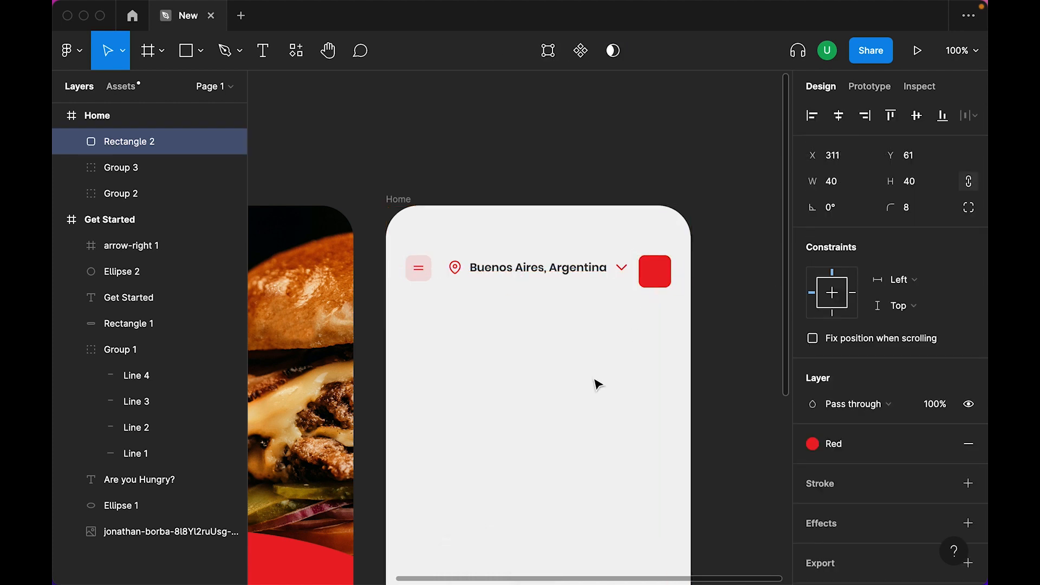
left_click(599, 383)
Step: Move the heading's dropdown arrow to X 276, 4 px from the location text
double_click(622, 275)
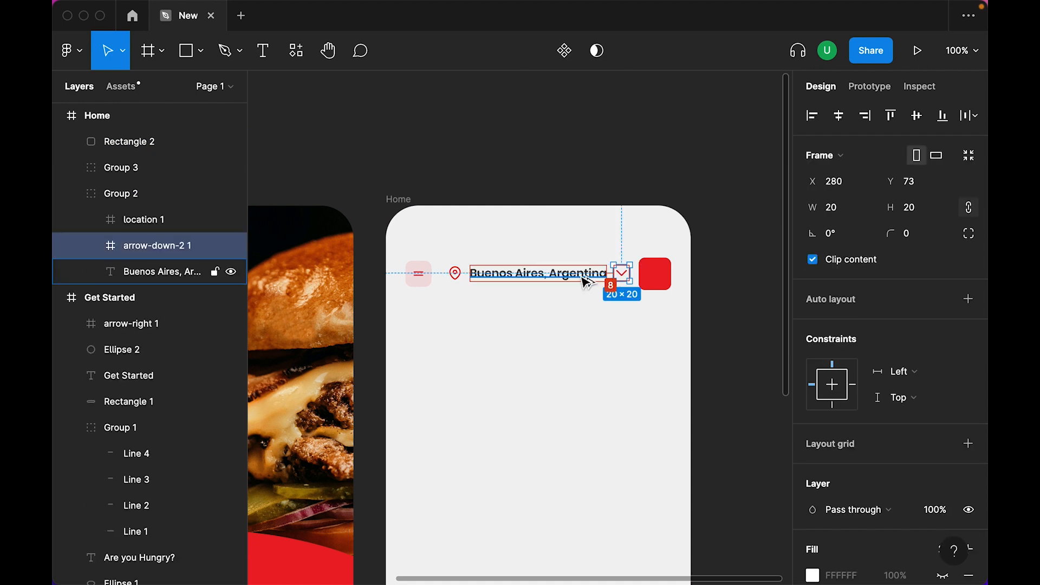
key("alt")
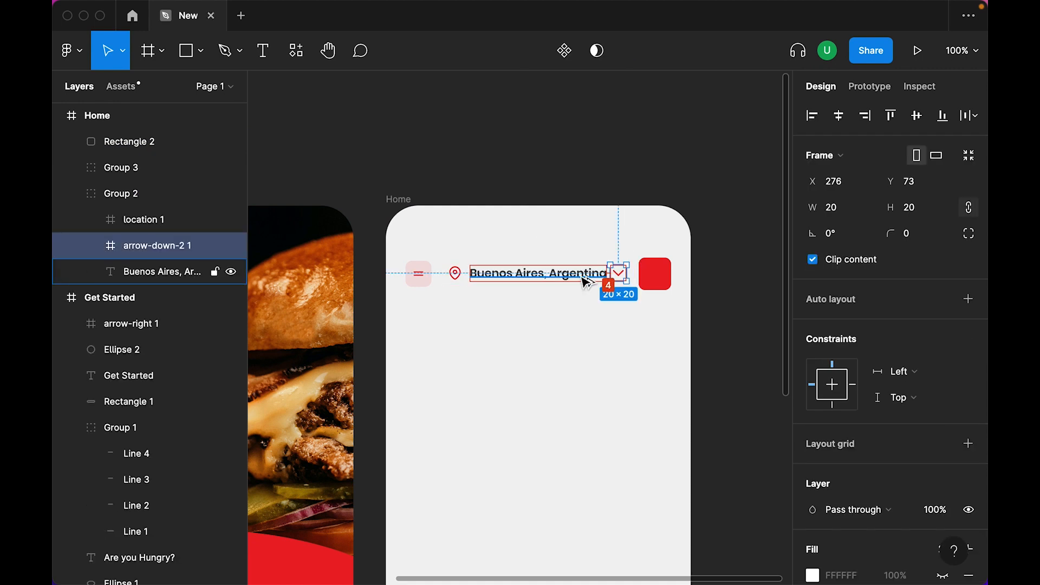
left_click(592, 357)
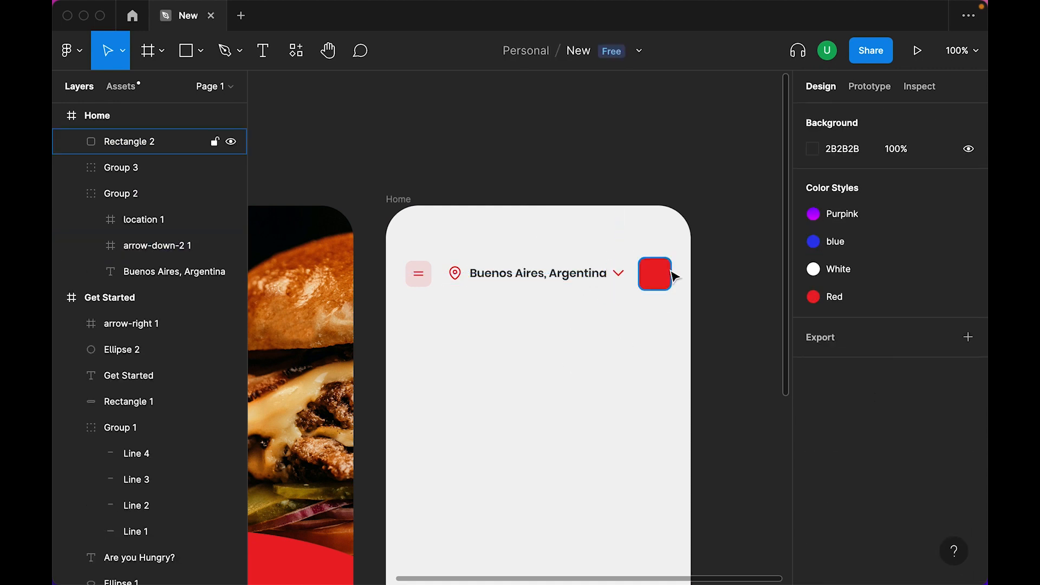
Step: Set the corner radius of the red square to 12
left_click(669, 273)
left_click(926, 213)
type("12")
key("Return")
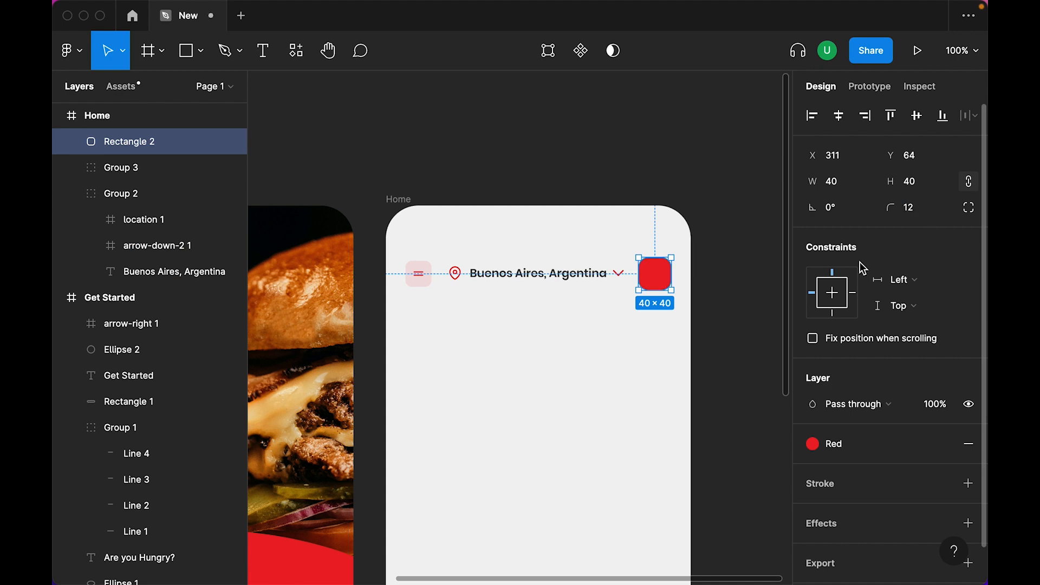
left_click(631, 411)
Step: Paste the portrait photo over the red square and enlarge it to 52 × 52
left_click(657, 294)
key("ctrl+v")
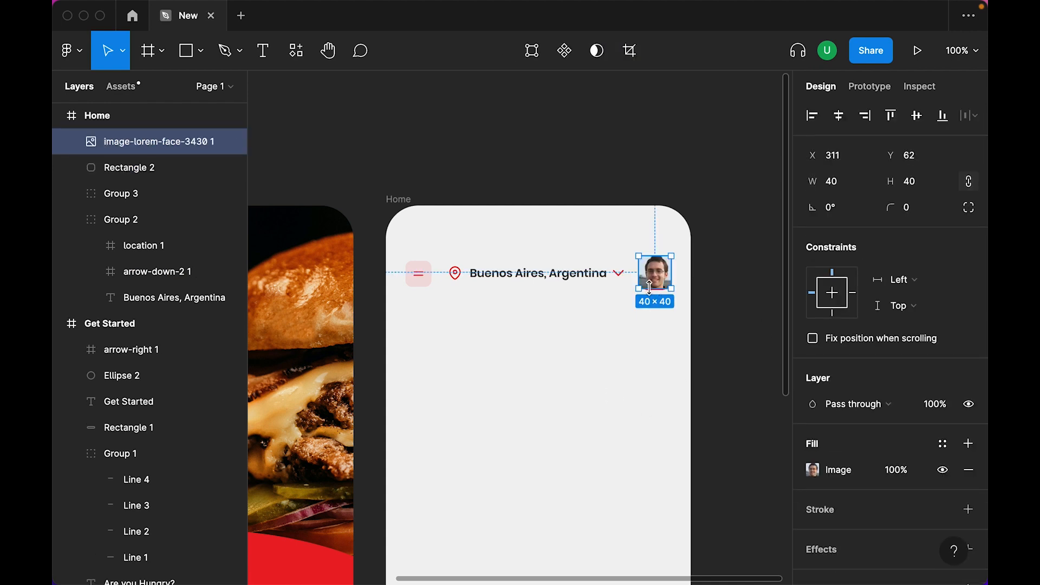
left_click_drag(655, 292, 654, 302)
left_click(653, 324)
left_click(657, 289)
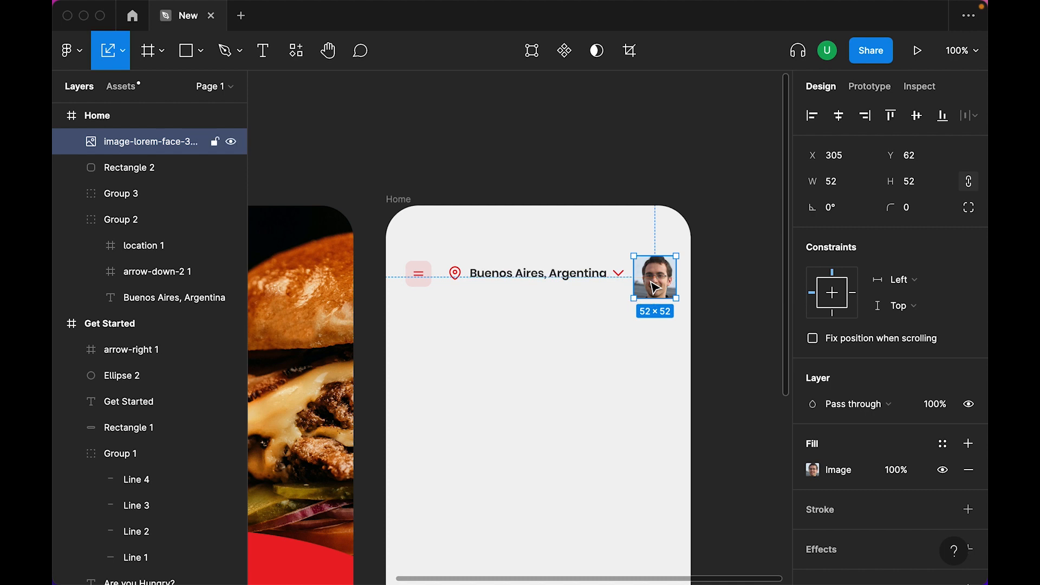
Step: Mask the portrait photo with the rounded red square
left_click(132, 168, "shift")
left_click(581, 51)
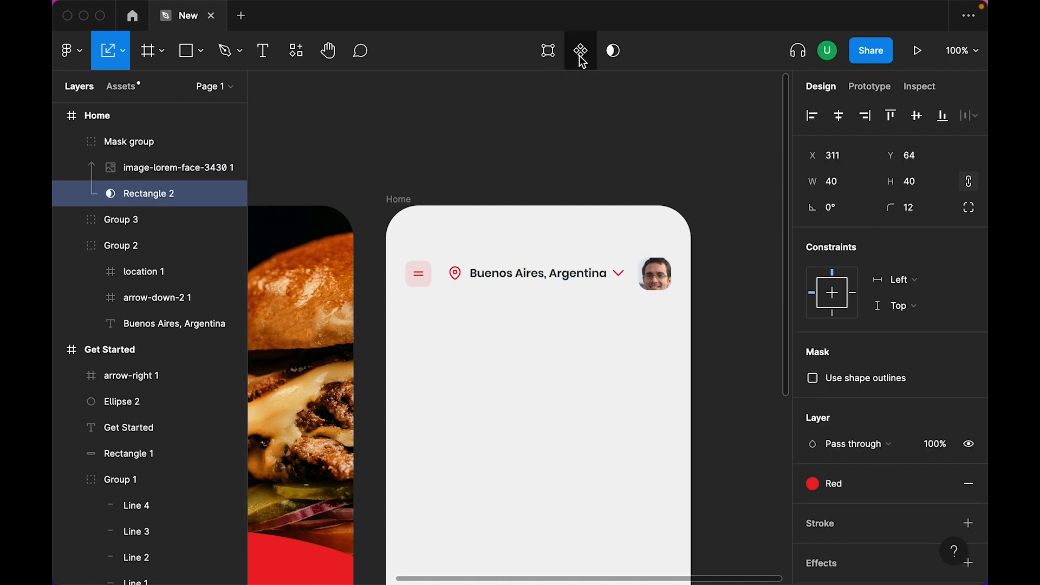
left_click(662, 301)
Step: Resize and reposition the portrait inside its mask so the whole face is framed
left_click(655, 274)
key("shift+2")
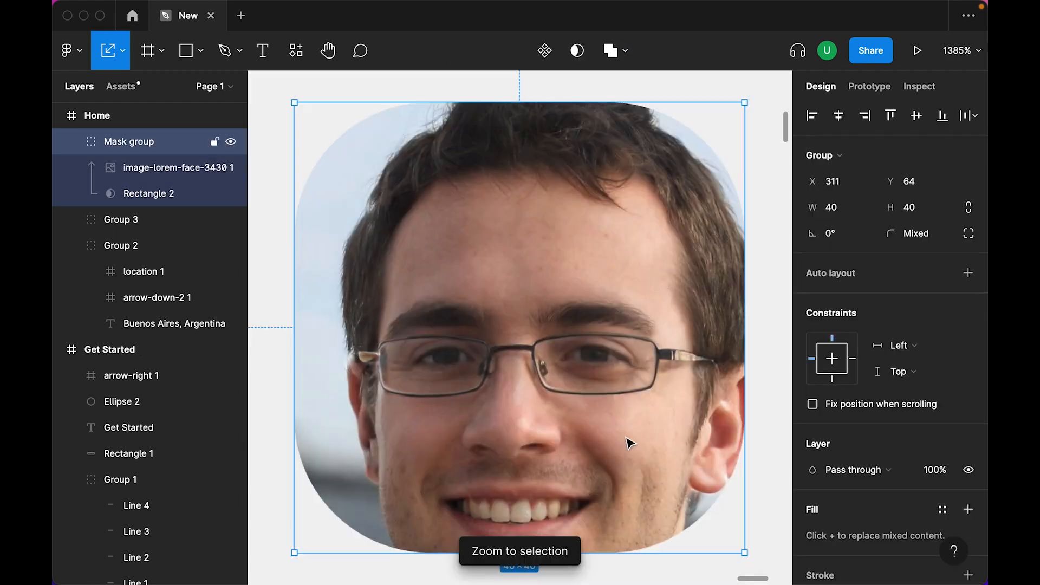
key("super+minus")
key("super+minus")
left_click(693, 378)
double_click(520, 359)
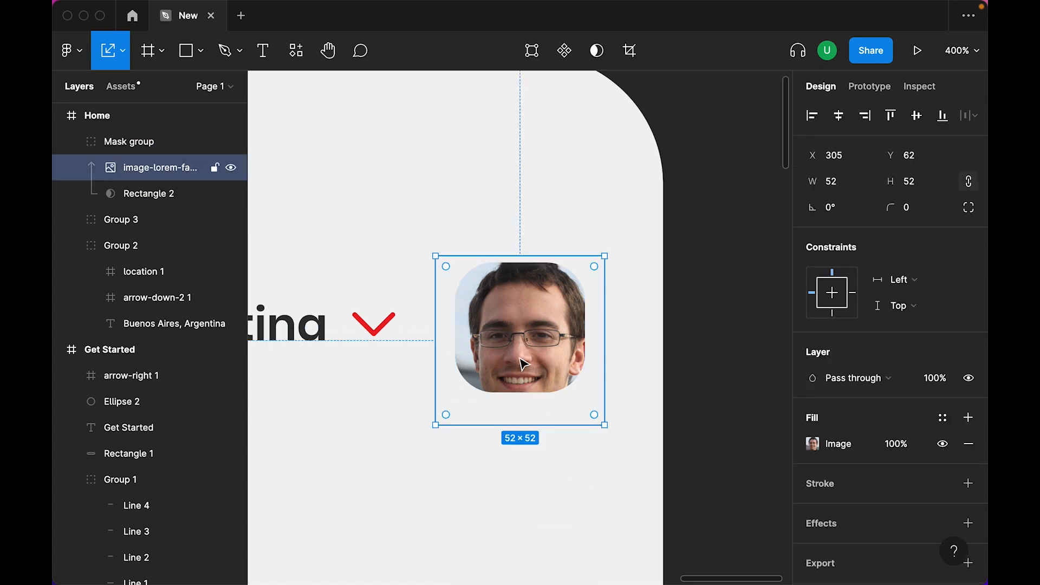
left_click_drag(520, 427, 520, 391)
left_click_drag(521, 256, 529, 235)
left_click(562, 455)
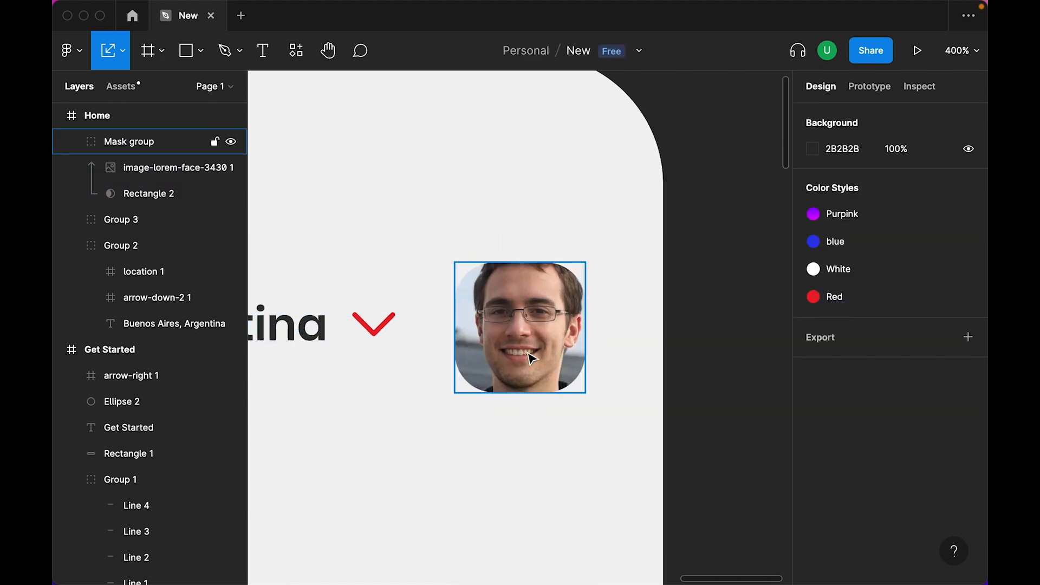
Step: Draw a rectangle across the Home screen below the header and set its size to 311 × 56
key("shift+0")
left_click(201, 50)
left_click(191, 89)
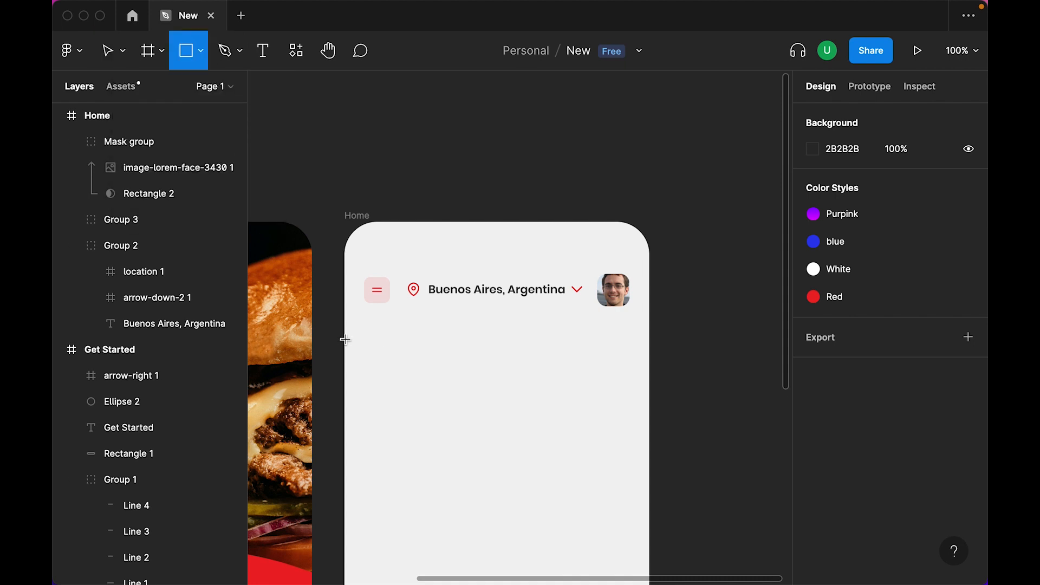
mouse_move(345, 339)
left_mouse_down()
mouse_move(645, 399)
mouse_move(650, 389)
left_mouse_up()
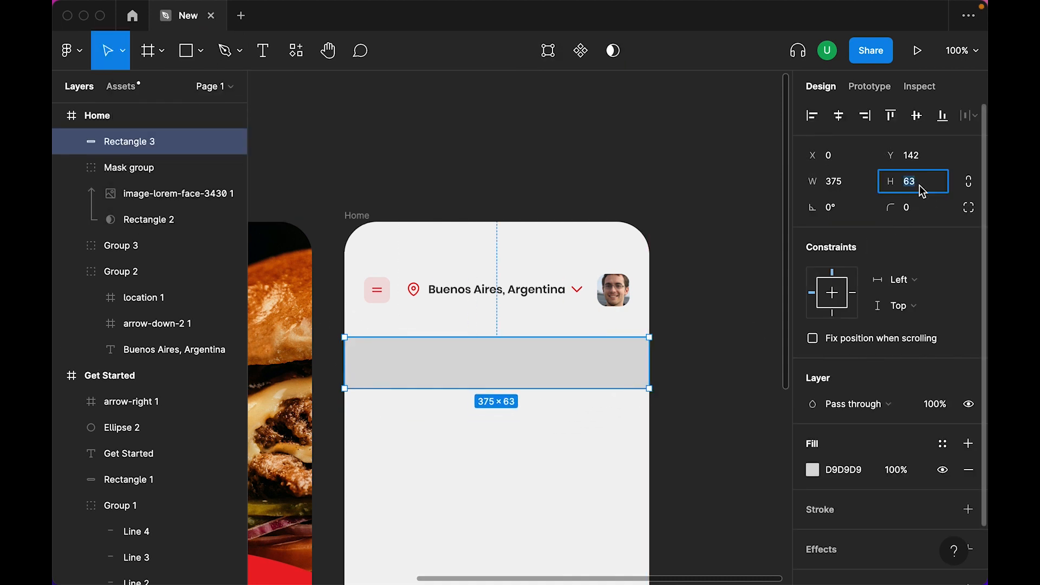
key("Return")
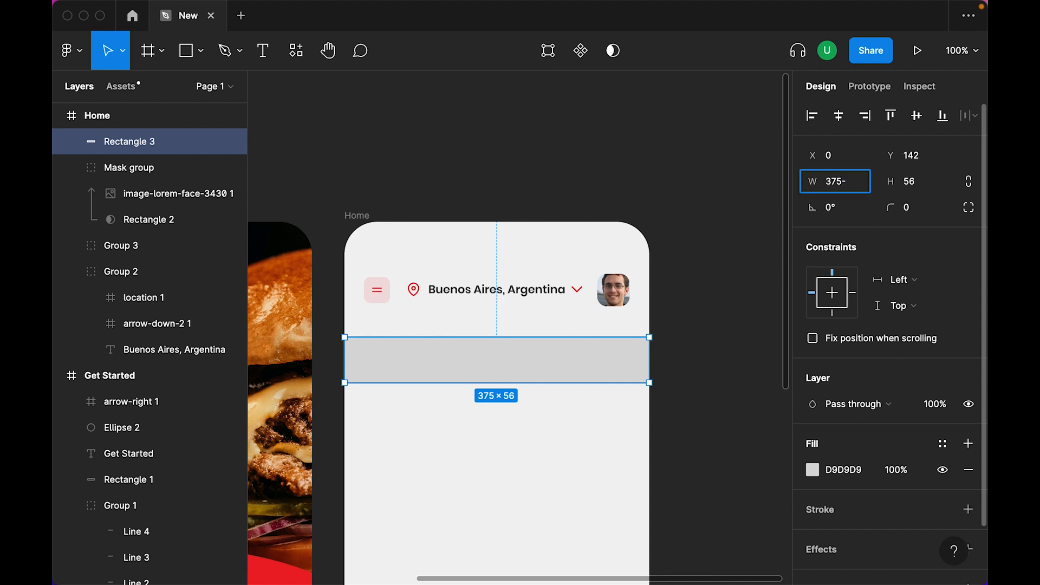
key("Return")
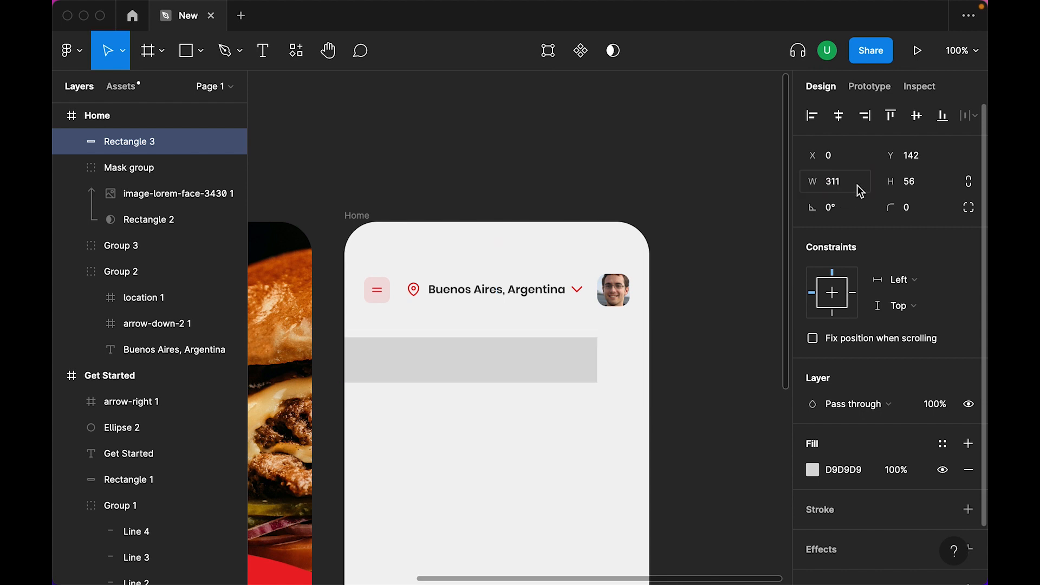
Step: Centre the rectangle horizontally on the Home screen and set its corner radius to 100
left_click(837, 115)
left_click(921, 210)
type("100")
key("Return")
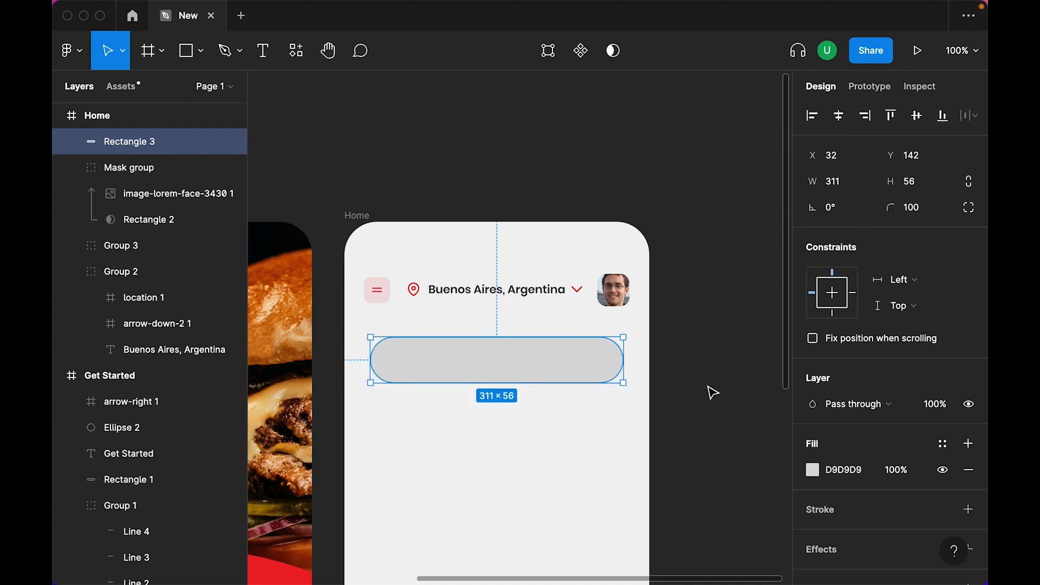
Step: Fill the rounded bar with the White colour style and move it up to Y 128, 24 px below the profile picture
left_click(942, 444)
left_click(878, 358)
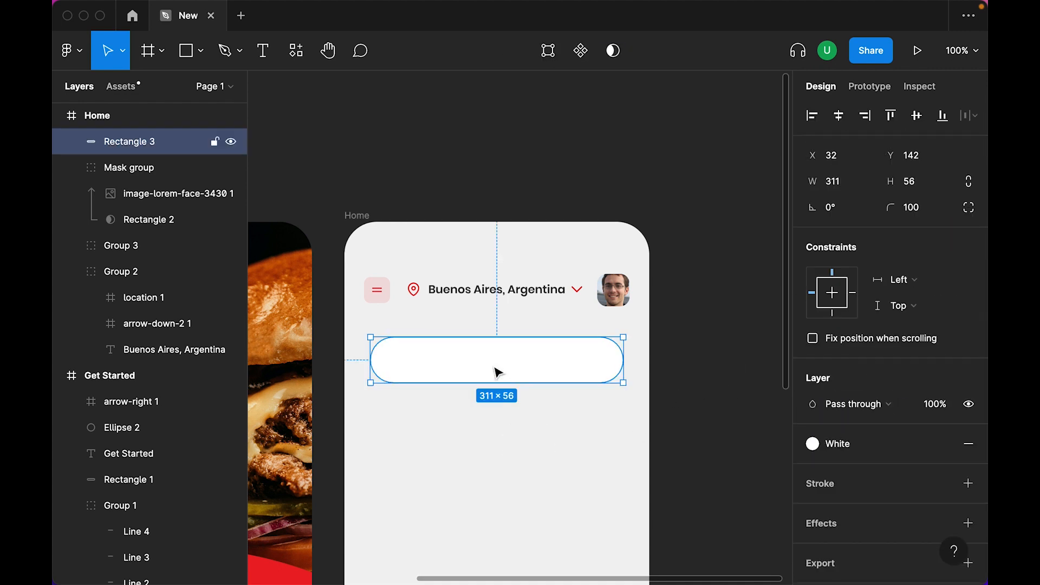
key("Up")
key("Up")
key("Up")
key("Up")
key("Up")
key("Up")
key("Up")
key("Up")
key("Up")
key("Up")
key("Up")
key("Up")
key("Up")
key("Up")
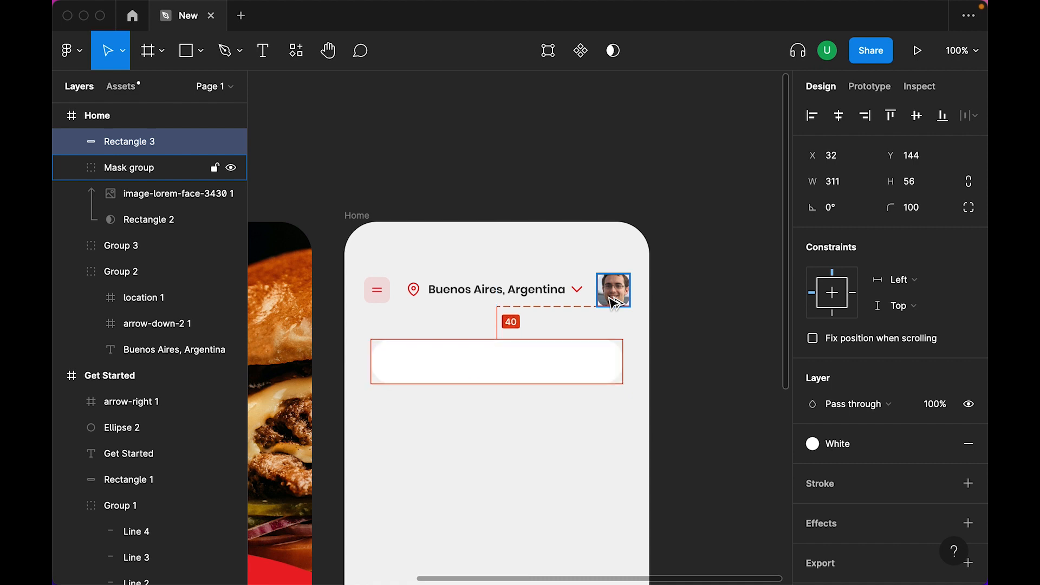
left_click(559, 476)
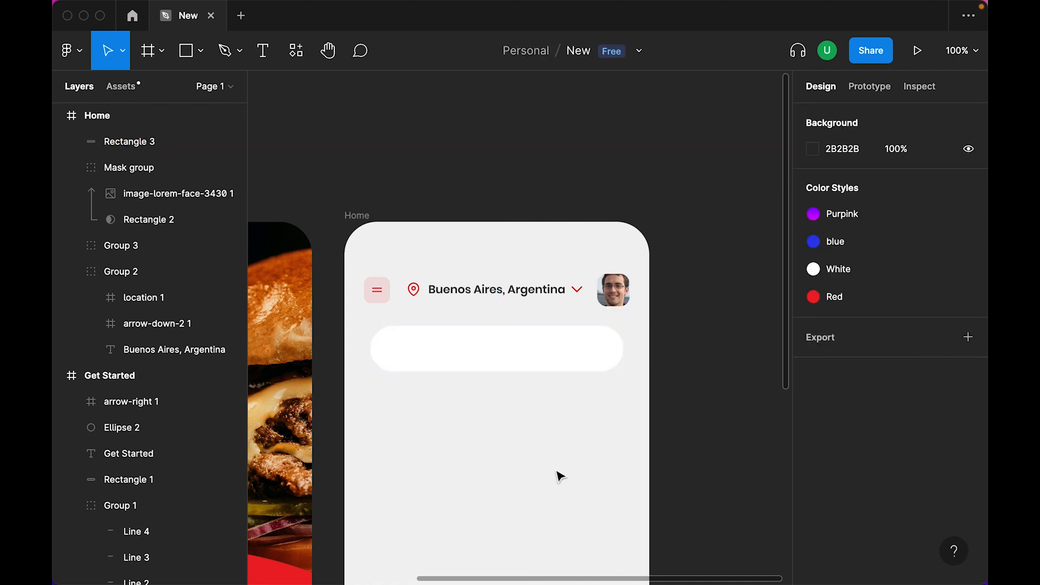
Step: Shorten the white bar to a width of 264, keeping its start at X 32
scroll(574, 432, "down", 1)
left_click(613, 350)
left_click_drag(620, 350, 585, 350)
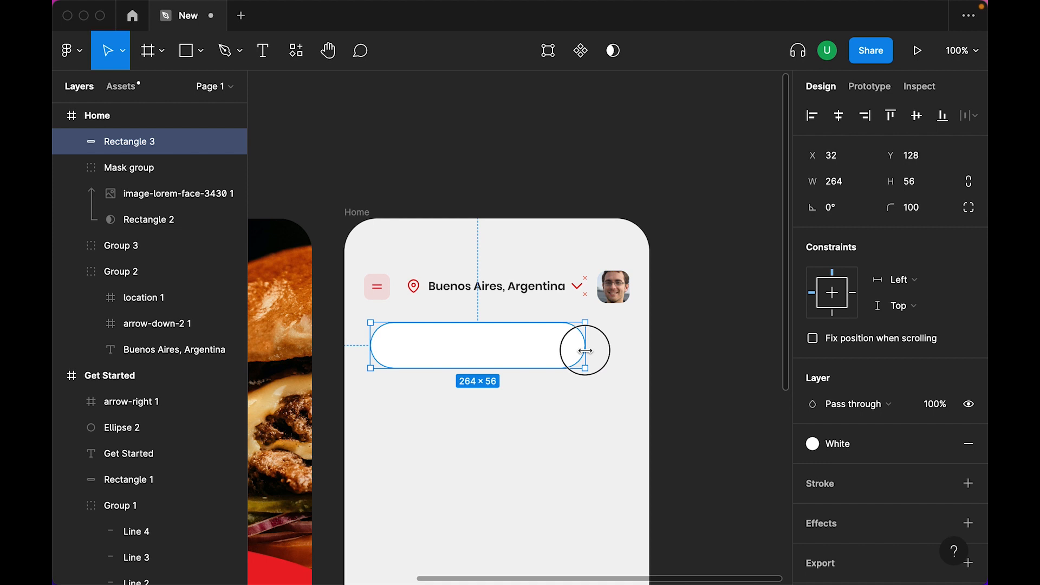
left_click(631, 358)
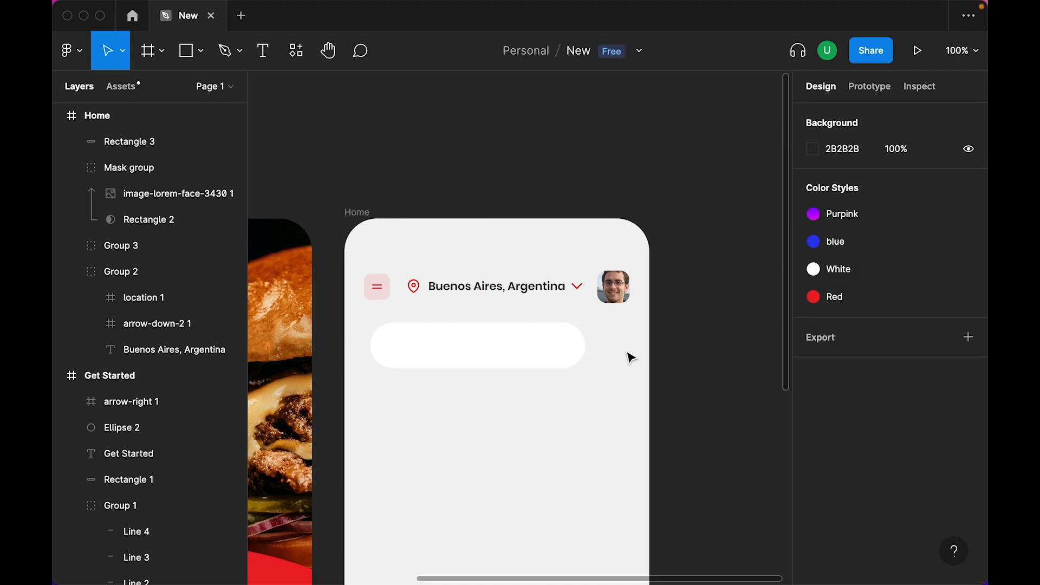
Step: Add the text "Search your favorite food..." below the white bar
key("t")
left_click(451, 413)
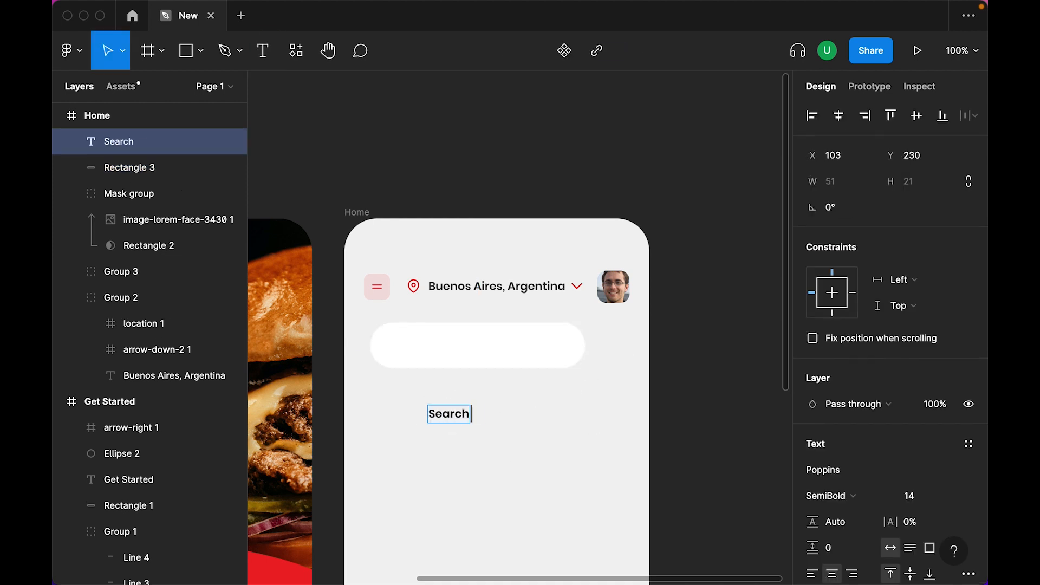
type("Search your favorite food...")
key("Escape")
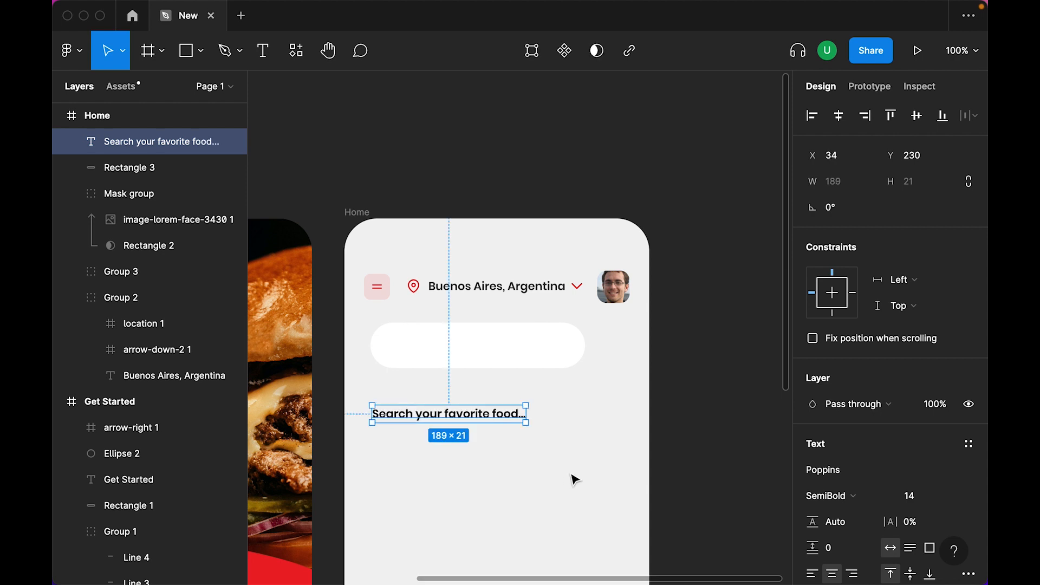
Step: Set the search text to left-aligned Poppins Medium at size 12
scroll(813, 546, "down", 1)
left_click(848, 467)
left_click(853, 443)
left_click(915, 467)
type("12")
key("Return")
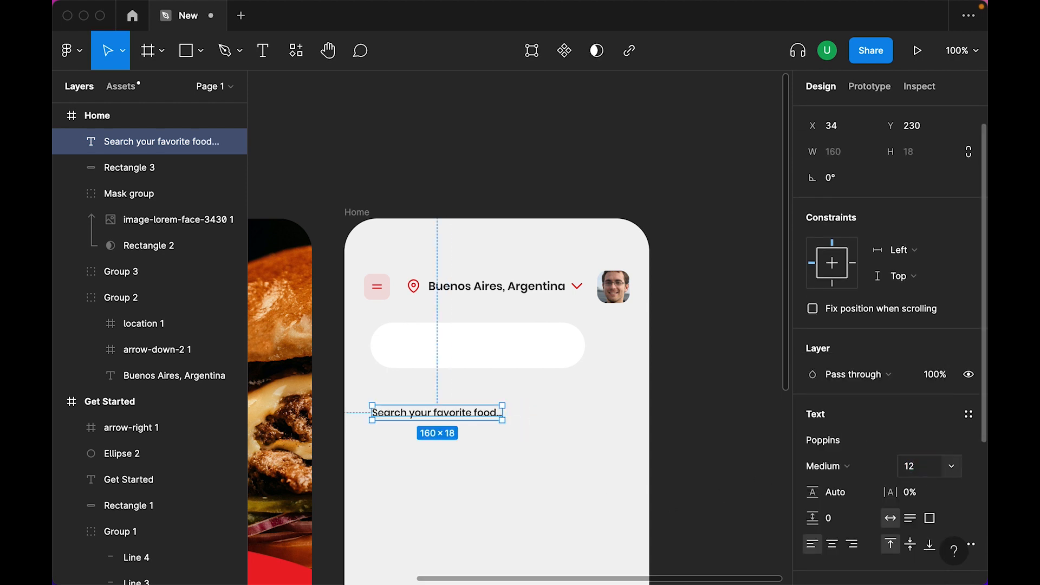
Step: Colour the search text with the medium grey style from Figma Default Colors
scroll(919, 469, "down", 4)
left_click(949, 481)
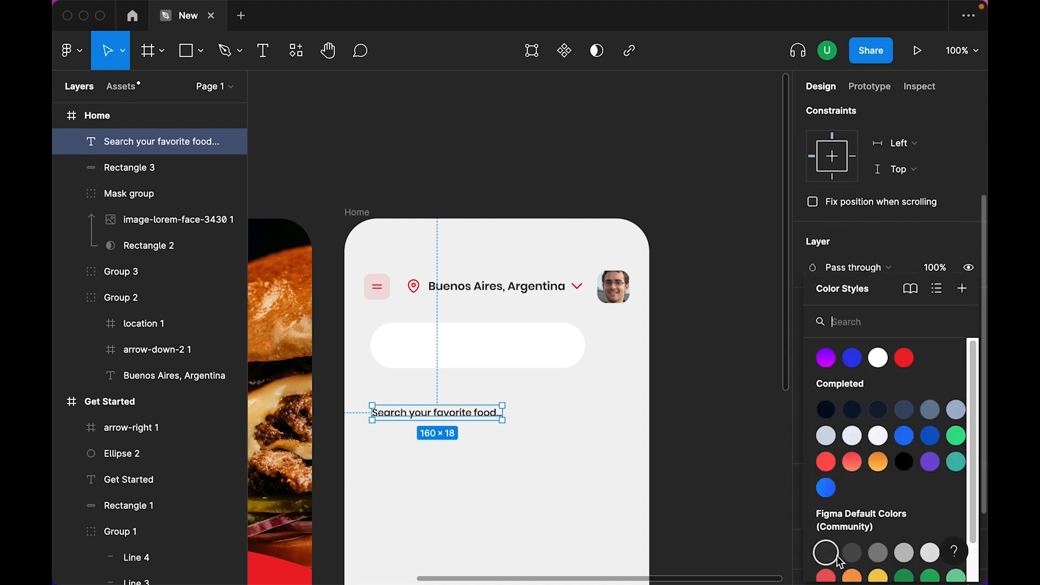
left_click(878, 553)
left_click(481, 456)
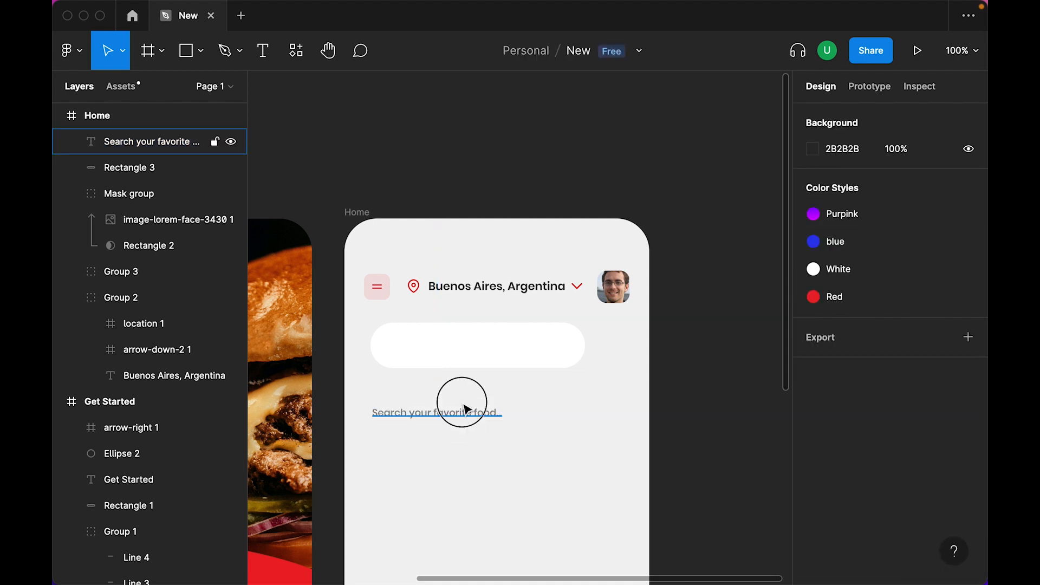
Step: Move the search text into the white bar and apply a very light grey style from Figma Default Colors
left_click_drag(464, 409, 497, 341)
scroll(925, 481, "down", 4)
left_click(855, 401)
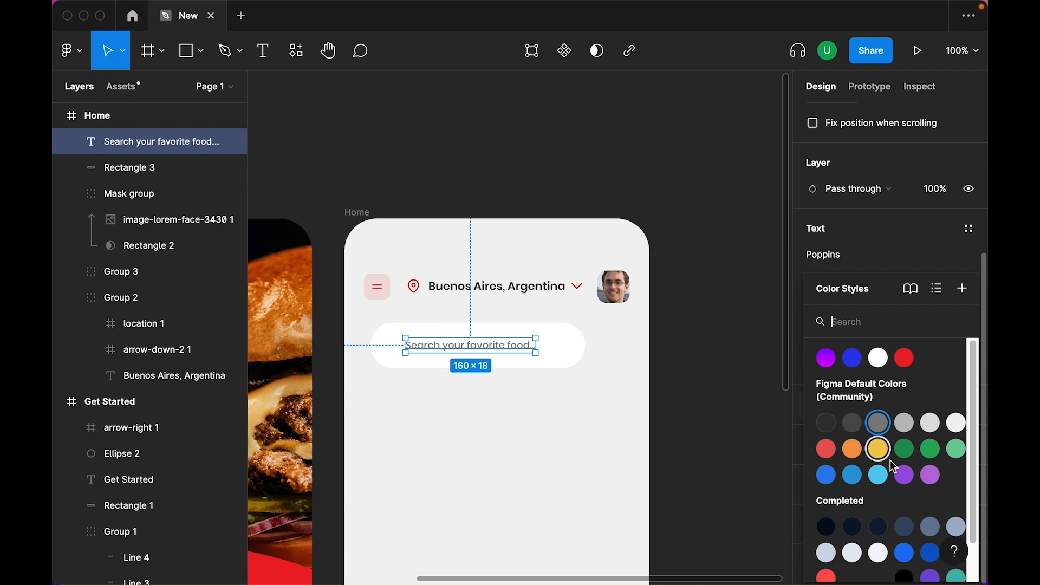
left_click(913, 427)
left_click(921, 405)
left_click(928, 424)
left_click(712, 442)
Step: Place a search icon in front of the search text and align the icon, text and white bar on their vertical centres
left_click(569, 345)
left_click(520, 346, "shift")
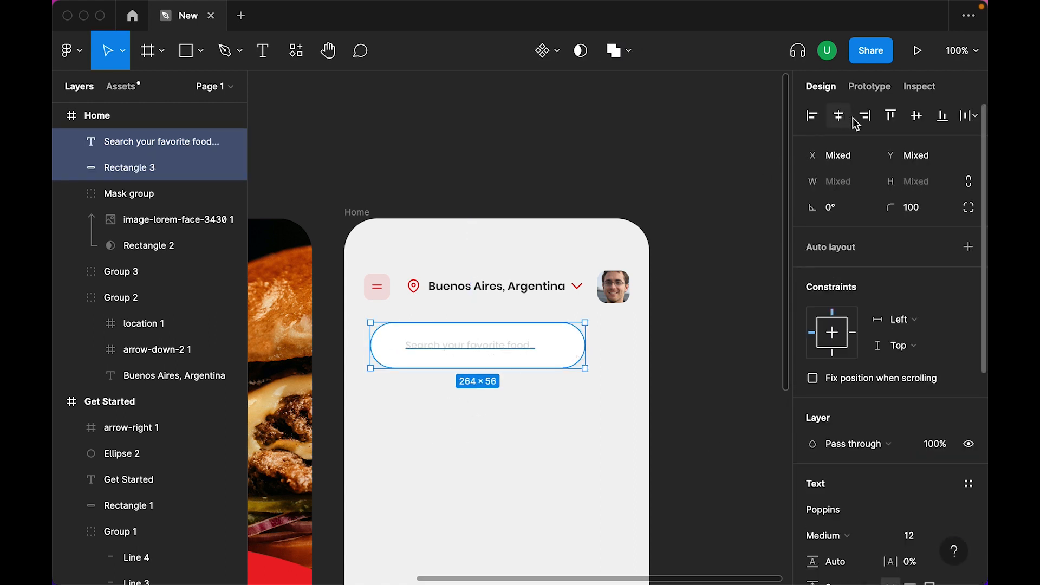
key("ctrl+v")
left_click_drag(552, 400, 388, 349)
left_click(464, 343, "shift")
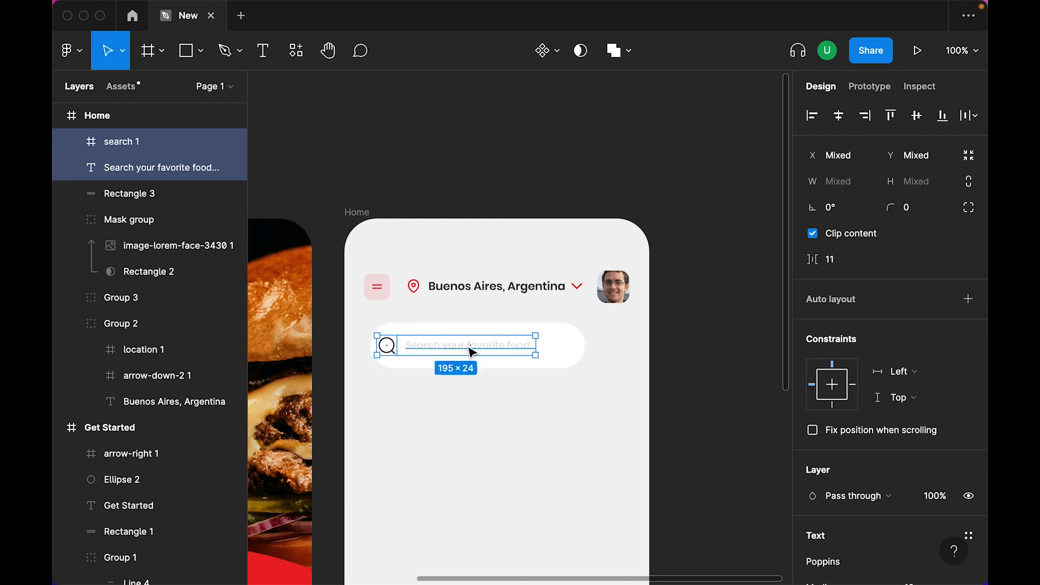
left_click(582, 353, "shift")
left_click(469, 397)
Step: Position the search icon at X 48 and the search text at X 84 inside the white bar
left_click(389, 346)
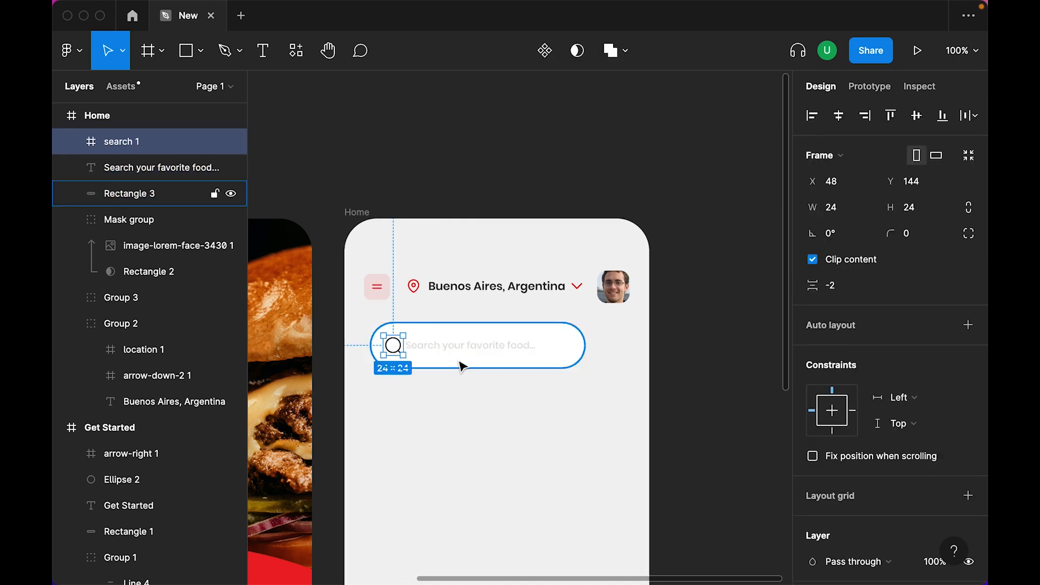
key("Tab")
key("Right")
key("Right")
key("Right")
key("Right")
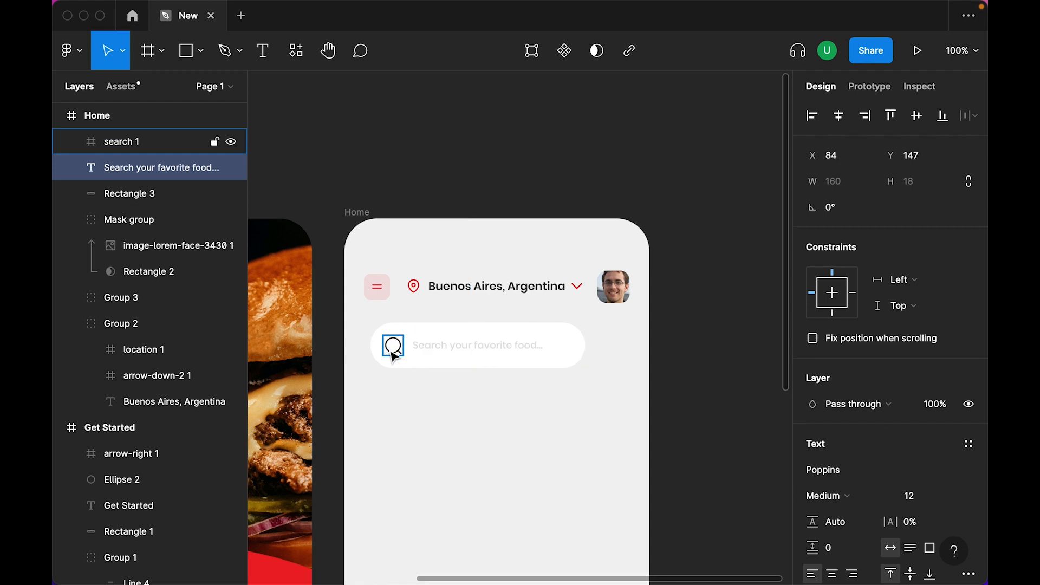
key("Escape")
left_click(394, 346)
scroll(908, 426, "down", 5)
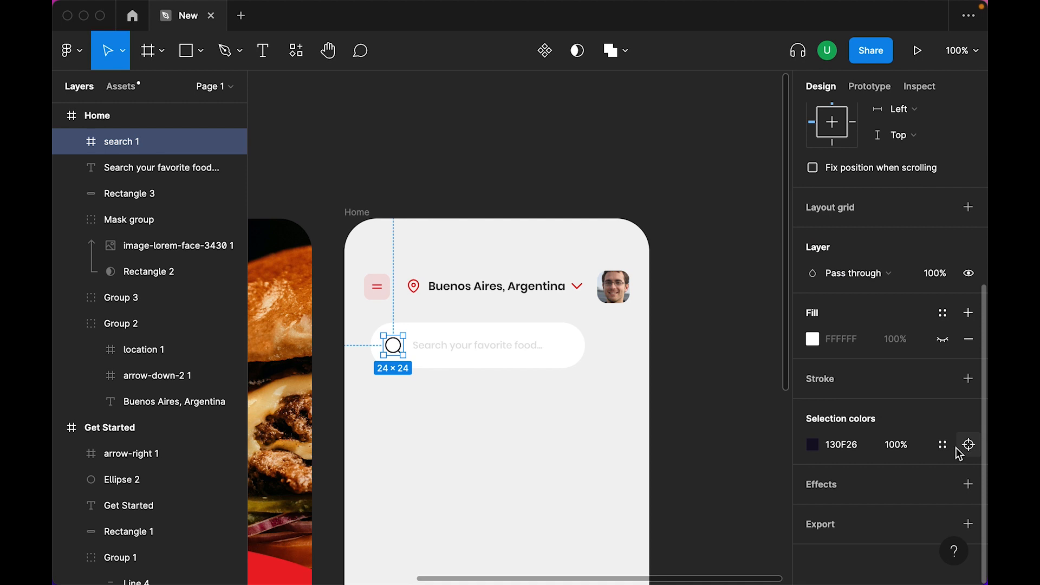
left_click(966, 444)
left_click(641, 543)
key("Escape")
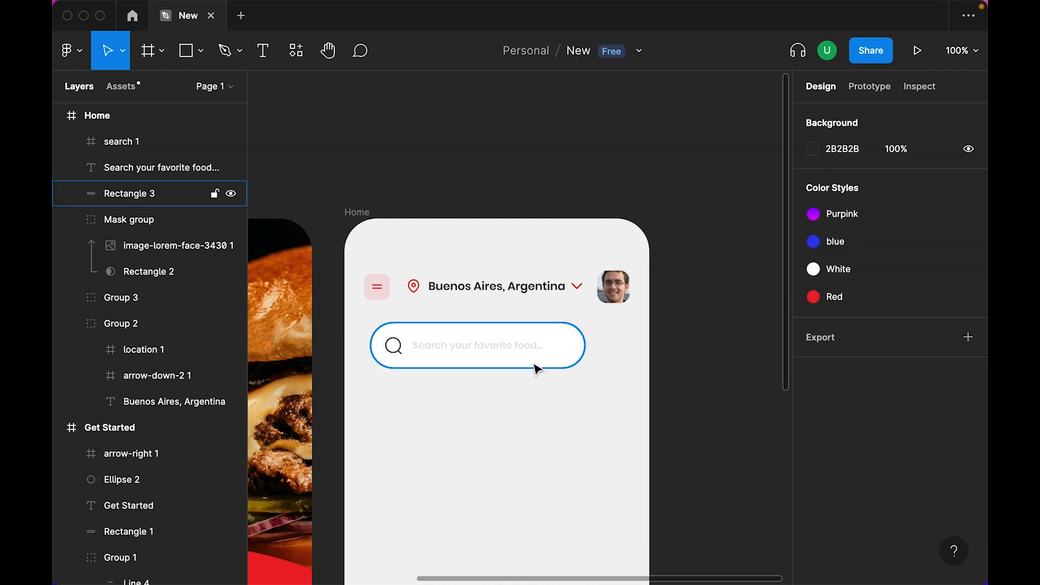
Step: Set the white search bar's height to 48 and realign the search icon and text to its vertical centre
left_click(507, 360)
left_click(926, 190)
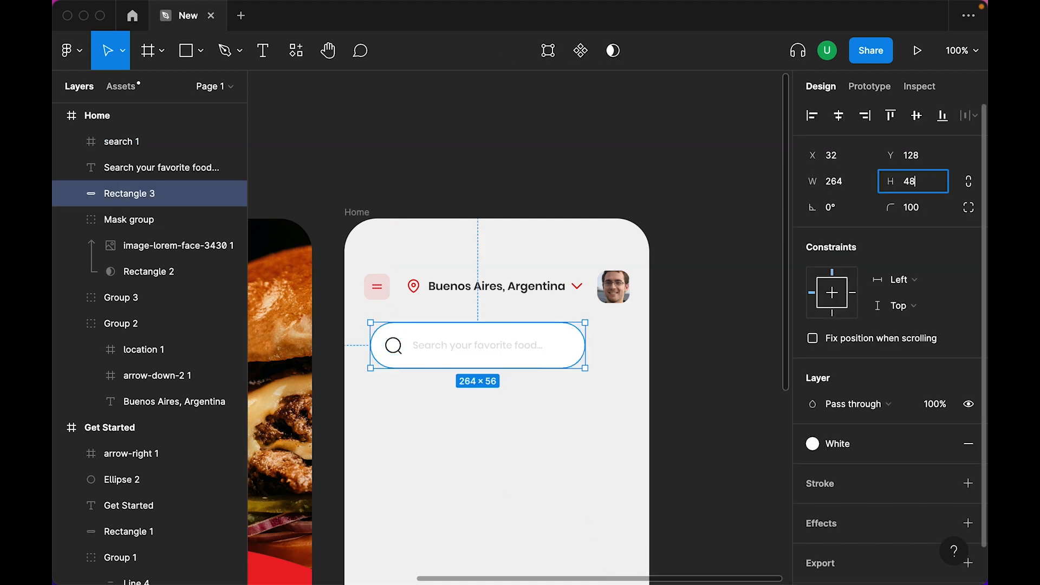
key("Return")
left_click_drag(622, 435, 388, 339)
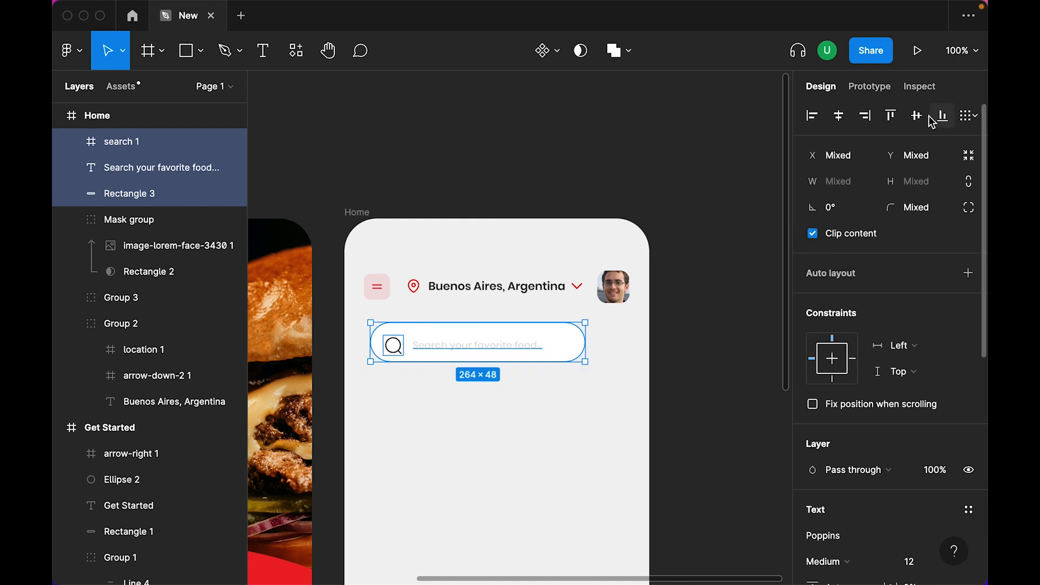
left_click(485, 379)
Step: Duplicate the pink menu button beside the search bar, ungroup the copy, delete its lines and set the remaining square's opacity to 100%
left_click_drag(378, 287, 612, 345)
right_click(612, 344)
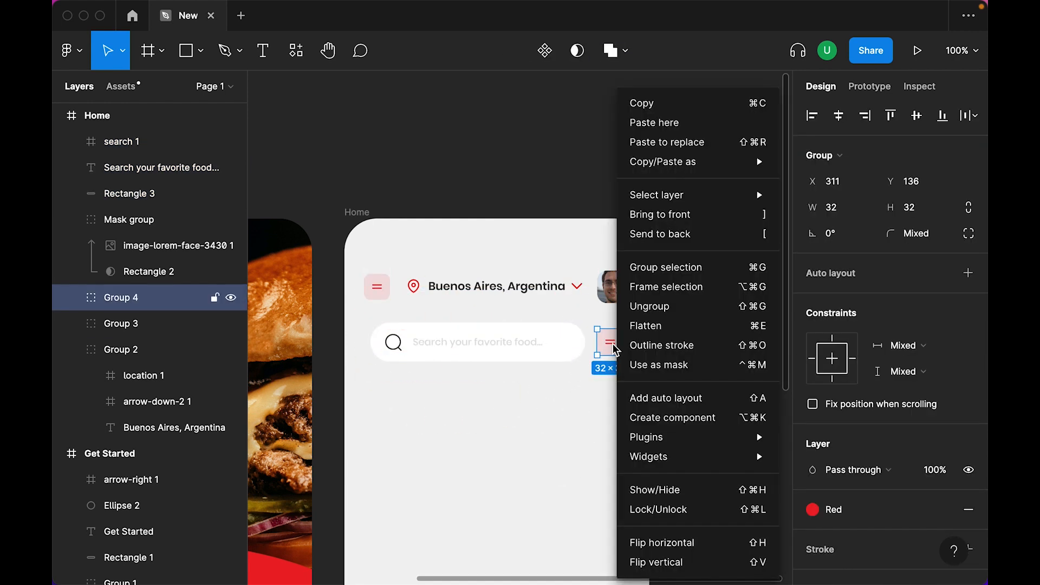
left_click(640, 309)
left_click(631, 352)
left_click(609, 343)
key("Delete")
left_click(609, 354)
key("0")
left_click(598, 433)
left_click(615, 354)
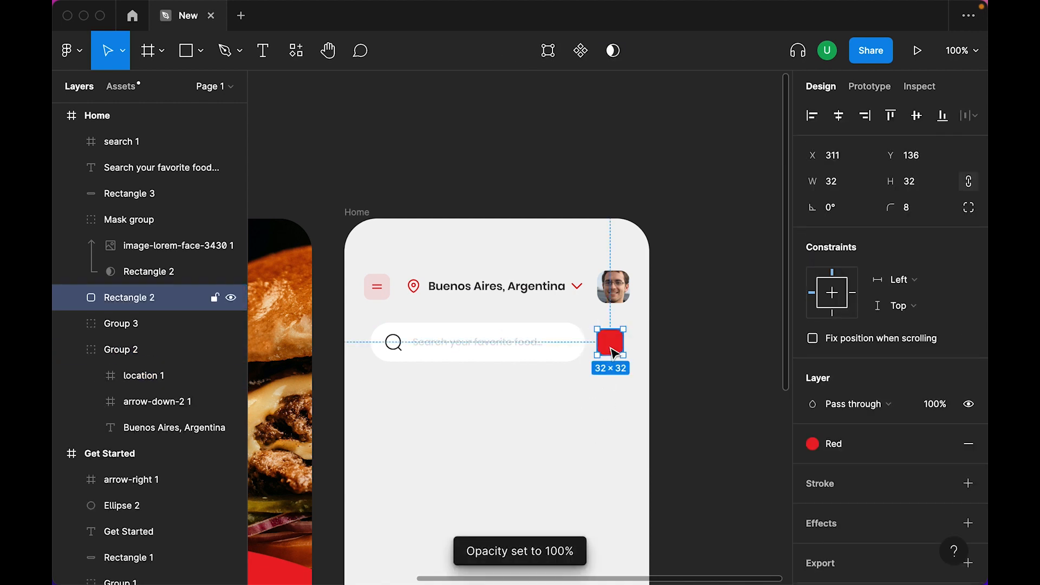
Step: Resize the red square beside the search bar to 38 × 38 and increase its corner radius
left_click_drag(611, 347, 619, 350)
mouse_move(614, 336)
left_mouse_down()
mouse_move(601, 353)
mouse_move(615, 351)
left_mouse_up()
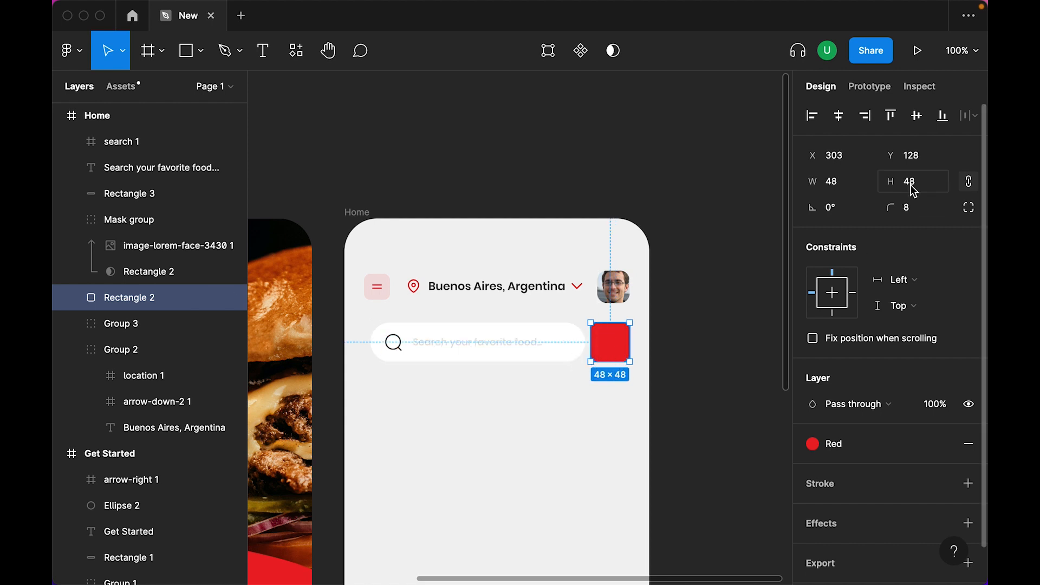
left_click(918, 215)
left_click(628, 439)
left_click(617, 341)
left_click_drag(627, 324, 623, 327)
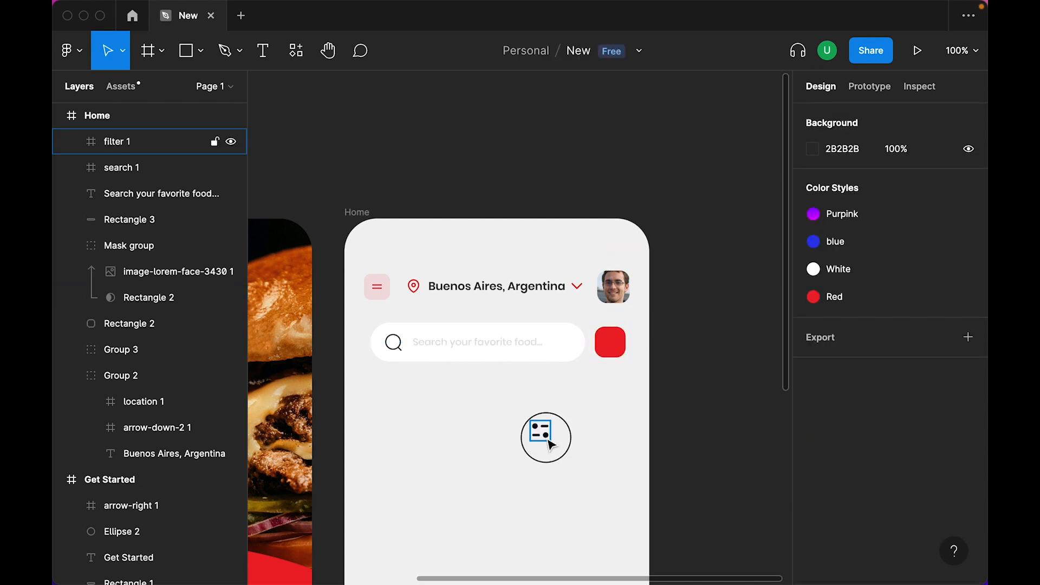
Step: Move the filter icon onto the red square, colour it with the White style and align it with the square
left_click_drag(547, 437, 618, 351)
scroll(908, 369, "down", 5)
left_click(943, 444)
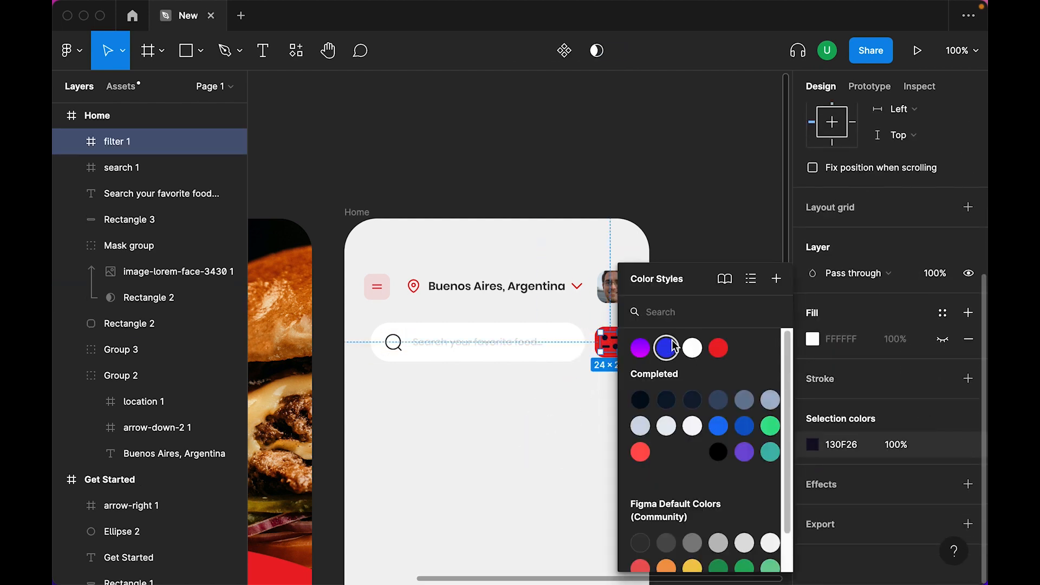
left_click(621, 399)
left_click_drag(622, 406, 590, 328)
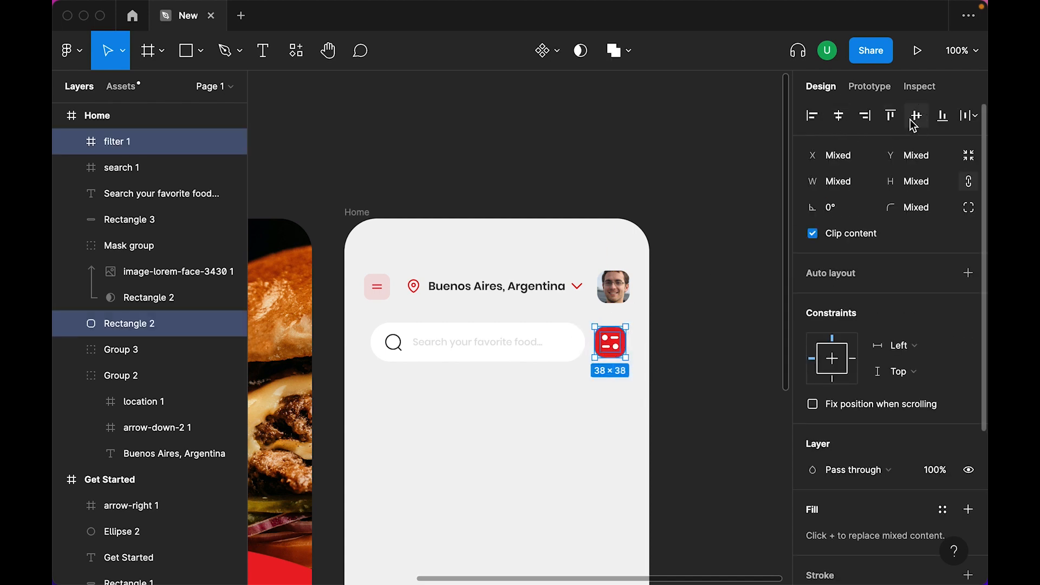
left_click(634, 376)
Step: Shrink the filter icon and centre it horizontally and vertically on the red square
left_click(611, 343)
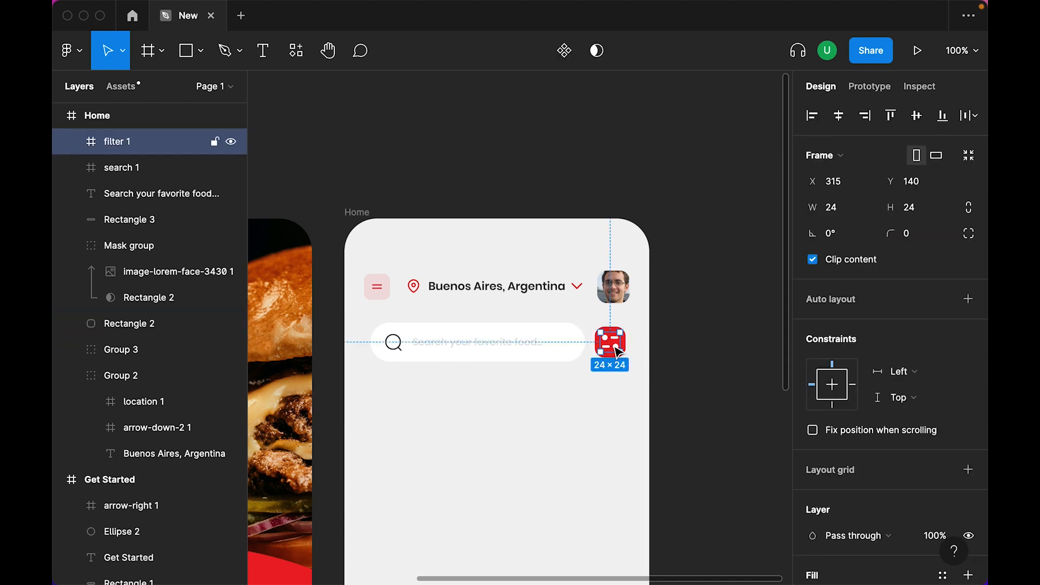
left_click(916, 209)
left_click(626, 349)
left_click_drag(624, 346, 603, 355)
left_click(843, 115)
left_click(916, 116)
left_click(578, 448)
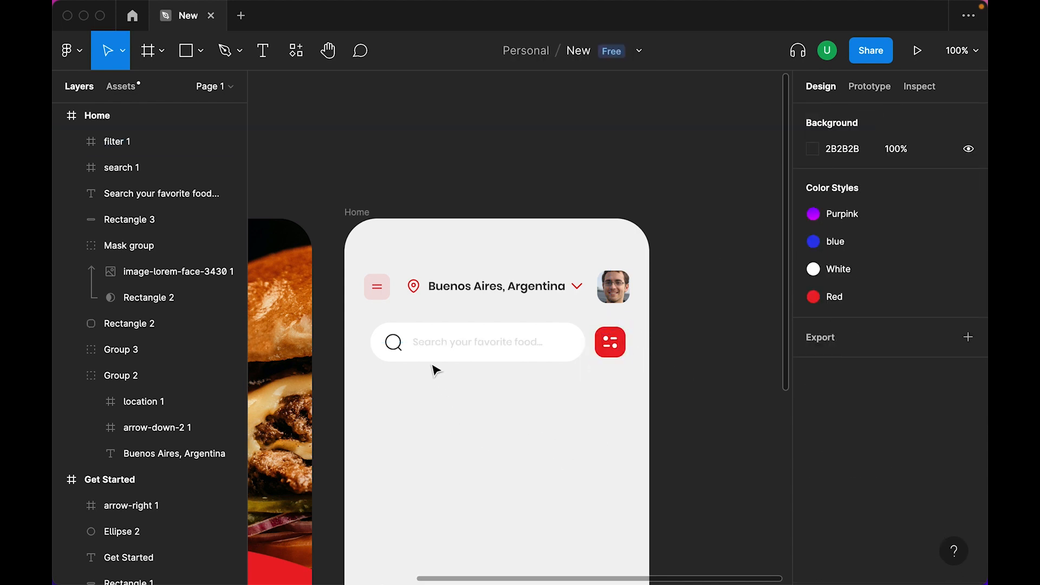
Step: Shrink the search icon and realign it vertically with the search text and the white bar
left_click(393, 342)
type("24")
key("Return")
left_click(495, 420)
left_click_drag(353, 311, 588, 406)
left_click(515, 427)
double_click(417, 344)
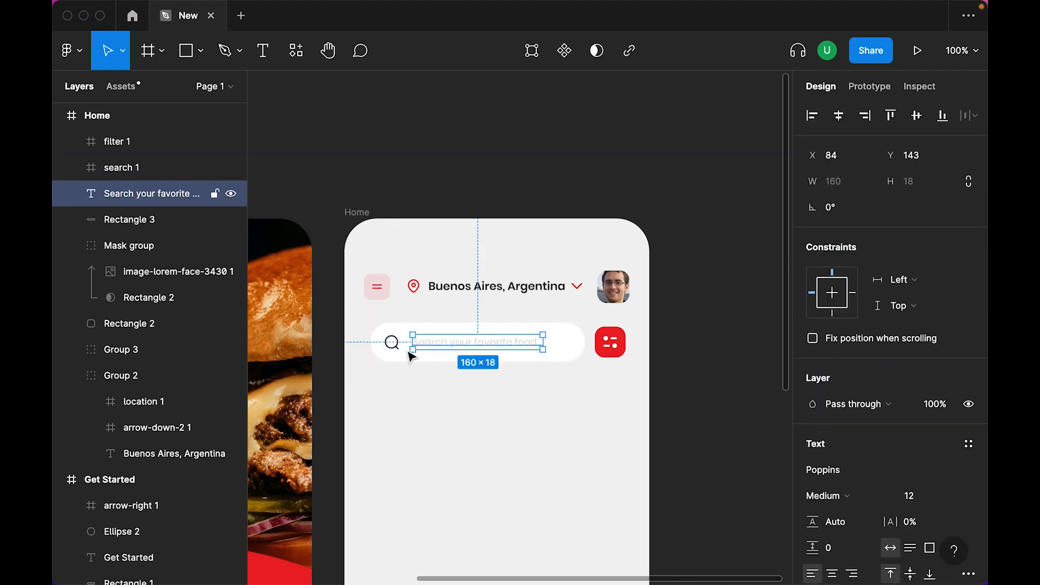
left_click(403, 442)
Step: Try moving the whole search row and filter button down to a 32 px gap below the profile picture
scroll(403, 442, "down", 2)
left_click_drag(678, 326, 425, 212)
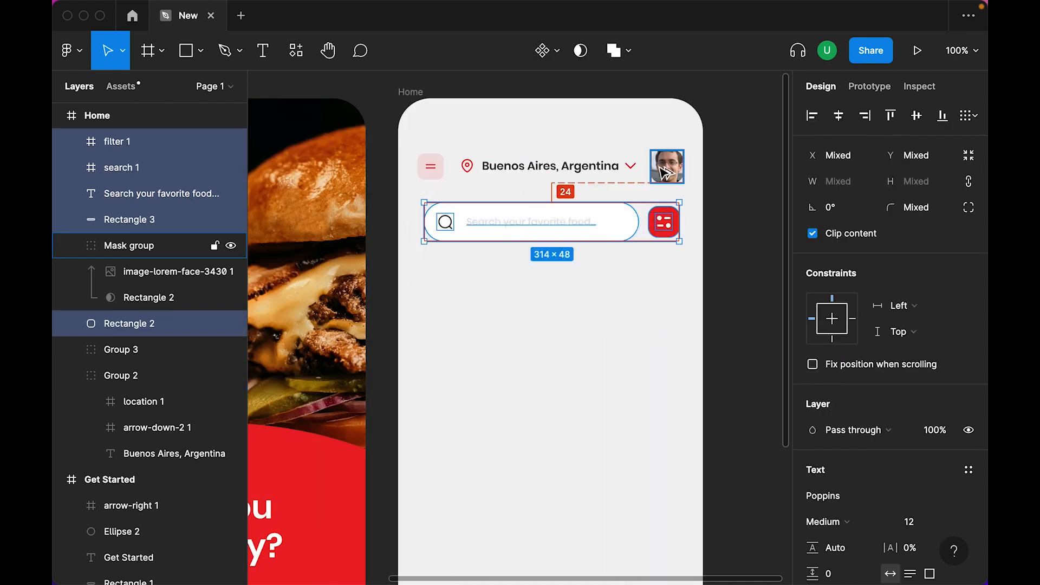
key("Down")
key("Down")
key("Down")
key("Down")
key("Down")
key("Down")
key("Down")
key("Down")
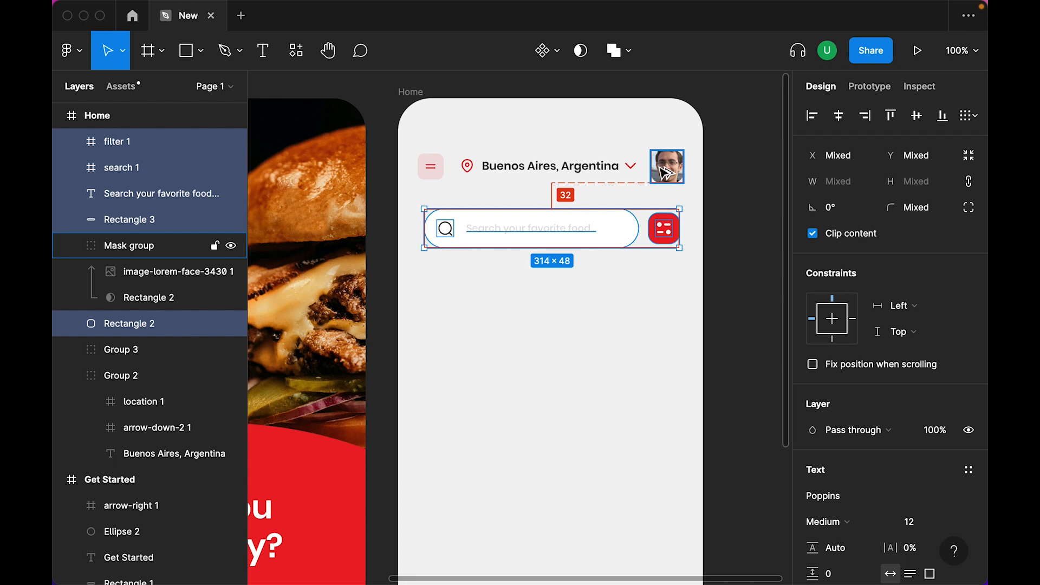
Step: Move the search bar, its contents and the filter button up to a 16 px gap below the profile picture
left_click(603, 439)
left_click_drag(662, 340, 436, 222)
key("Up")
key("Up")
key("Up")
key("Up")
key("Up")
key("Up")
key("Up")
key("Up")
key("Up")
key("Up")
key("Up")
key("Up")
key("Up")
key("Up")
key("Up")
key("Up")
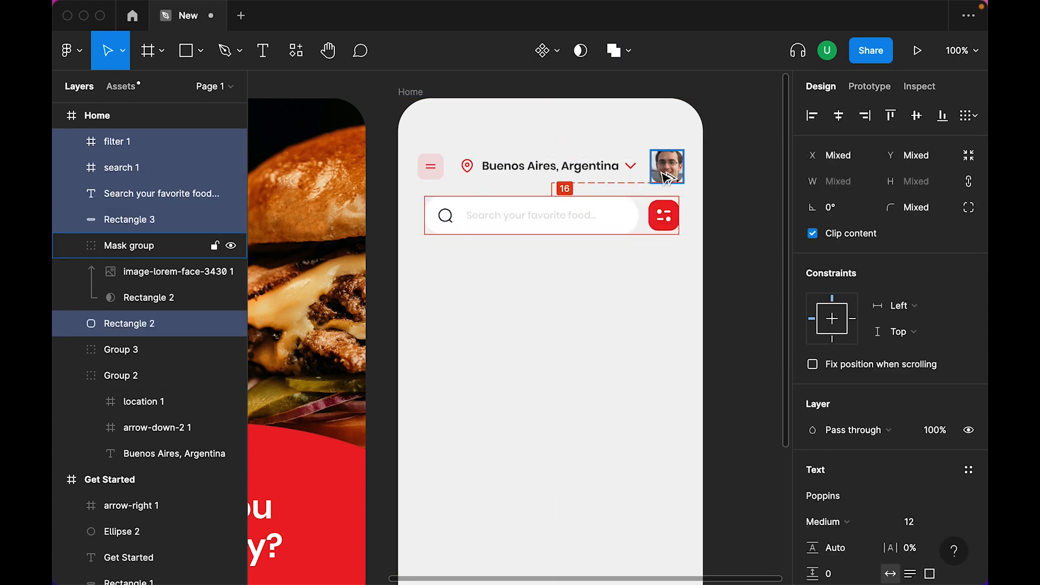
left_click(611, 260)
Step: Draw a 327 × 175 banner rectangle at X 24, Y 200 below the search row and set its corner radius to 16
left_click(201, 52)
left_click(177, 91)
left_click_drag(427, 261, 684, 403)
left_click_drag(427, 347, 418, 332)
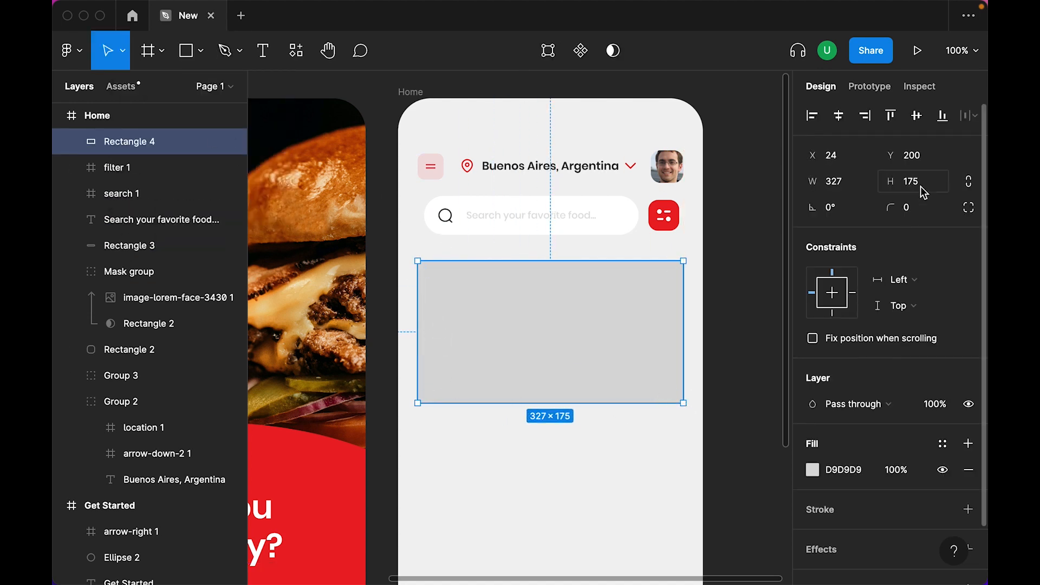
left_click(922, 210)
left_click(922, 211)
type("16")
key("Return")
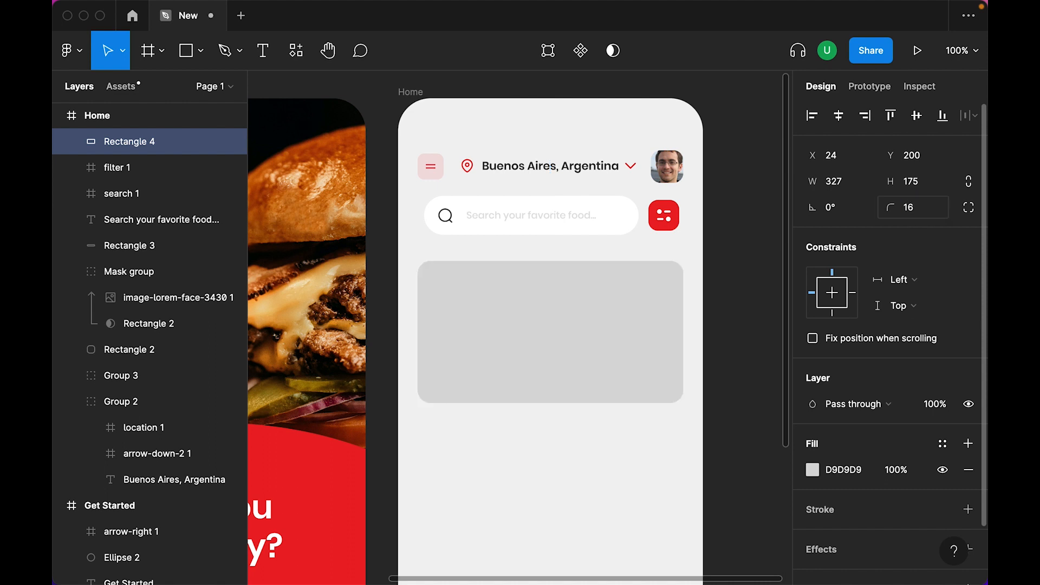
left_click(529, 454)
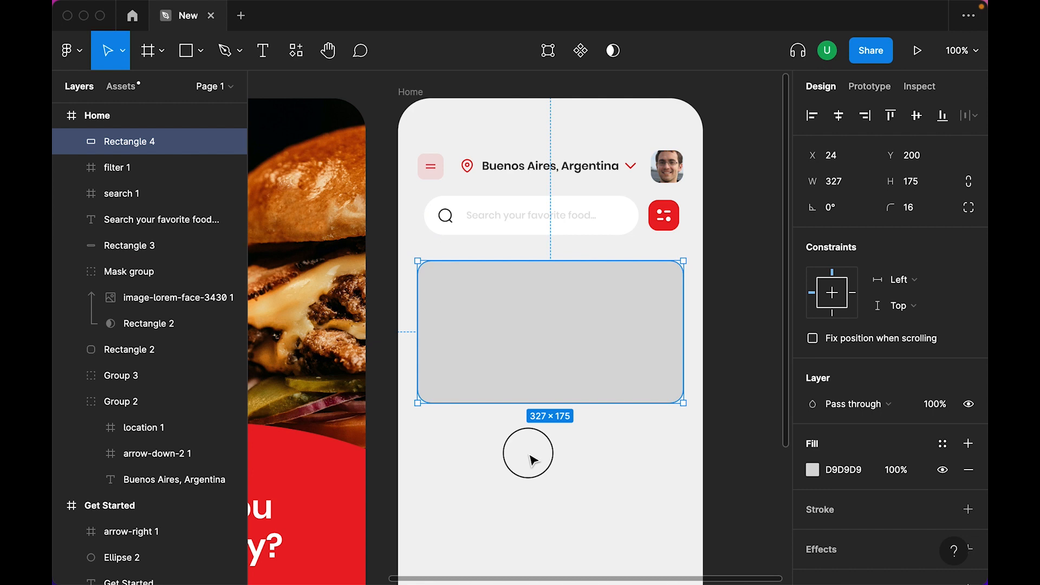
Step: Apply the Red colour style to the banner rectangle and increase its corner radius
left_click(943, 443)
left_click(904, 356)
left_click(600, 516)
left_click(610, 367)
left_click(919, 211)
left_click(553, 511)
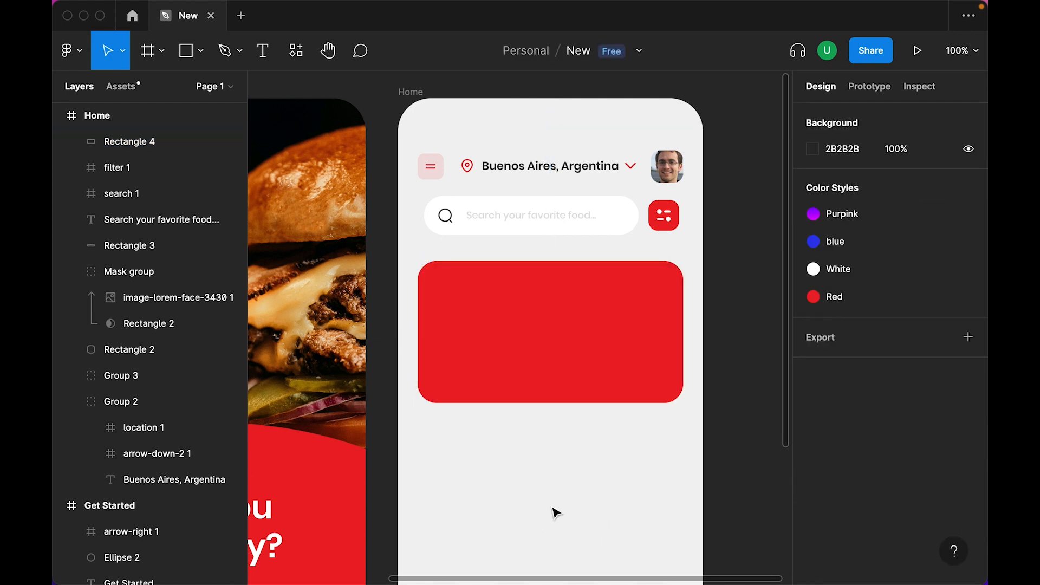
Step: Add the two-line text "The Fastest Food Delivery" on the red banner
key("t")
left_click(511, 297)
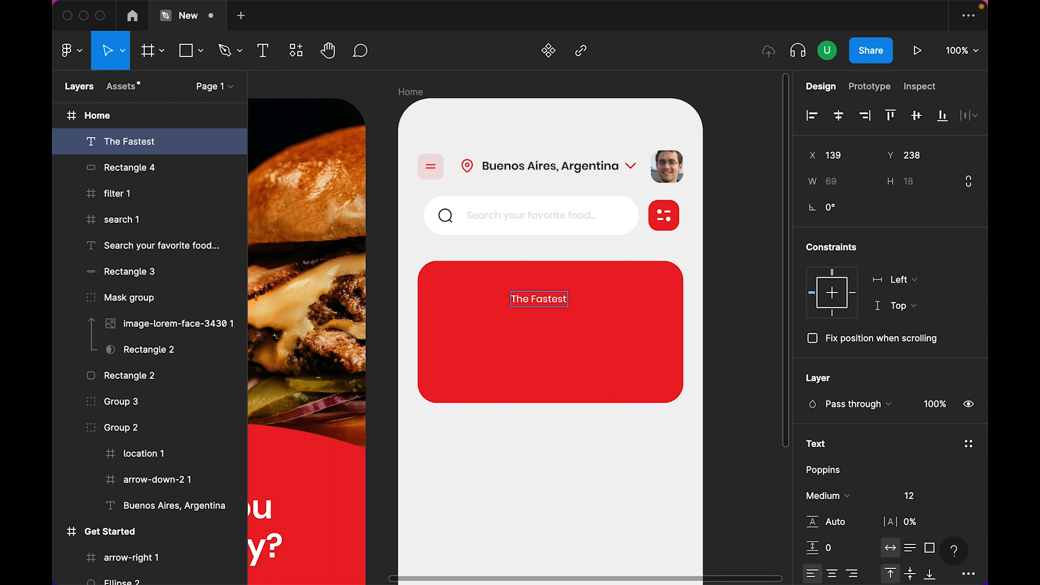
type("The Fastest Food Delivery")
key("Escape")
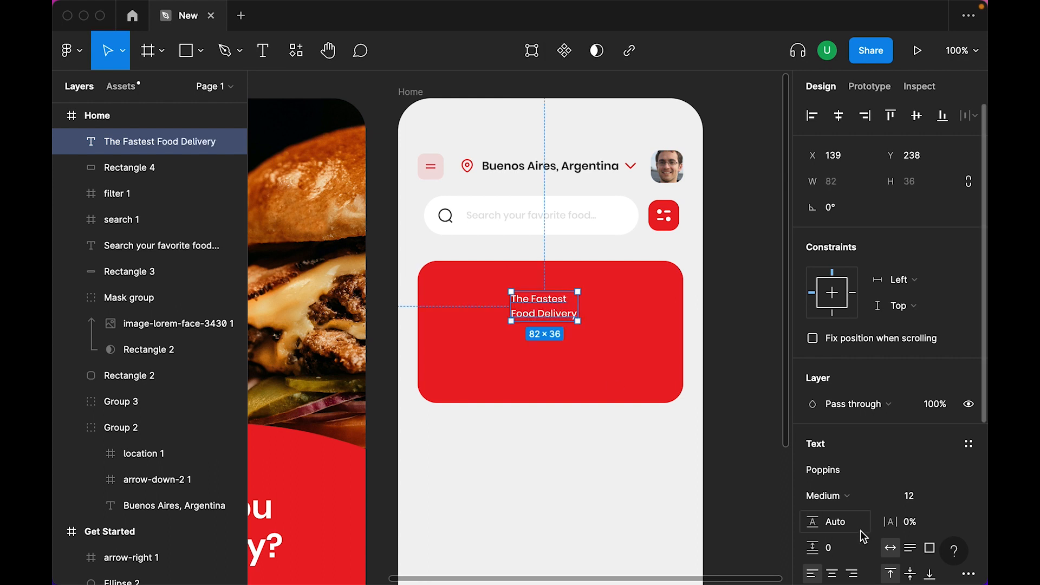
Step: Set the banner headline to Bold at font size 24
left_click(831, 496)
left_click(853, 532)
left_click(923, 496)
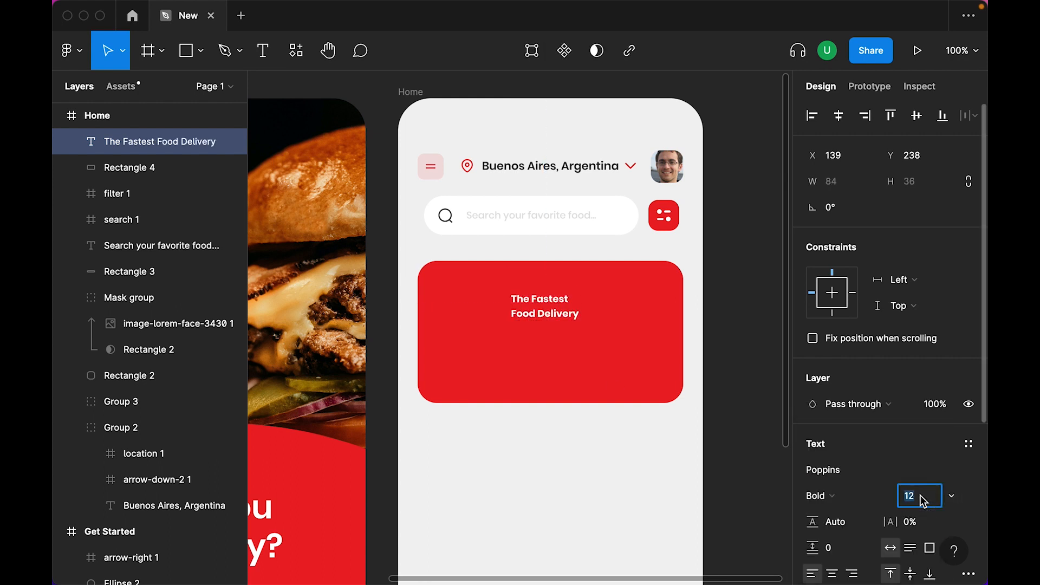
type("20")
key("Return")
type("24")
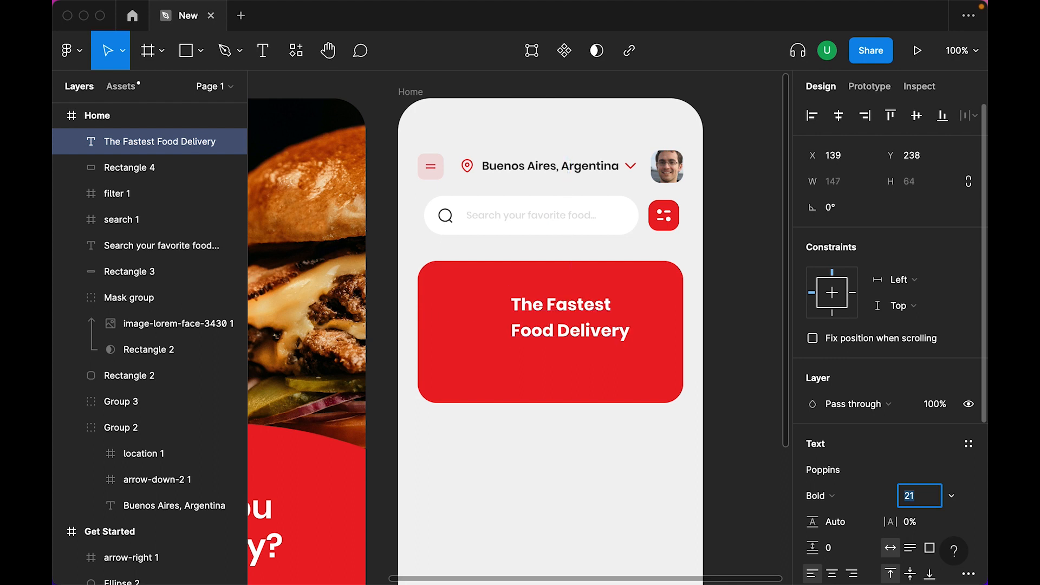
key("Return")
Step: Position the banner headline at X 56, Y 232 inside the red banner
left_click_drag(583, 332, 516, 332)
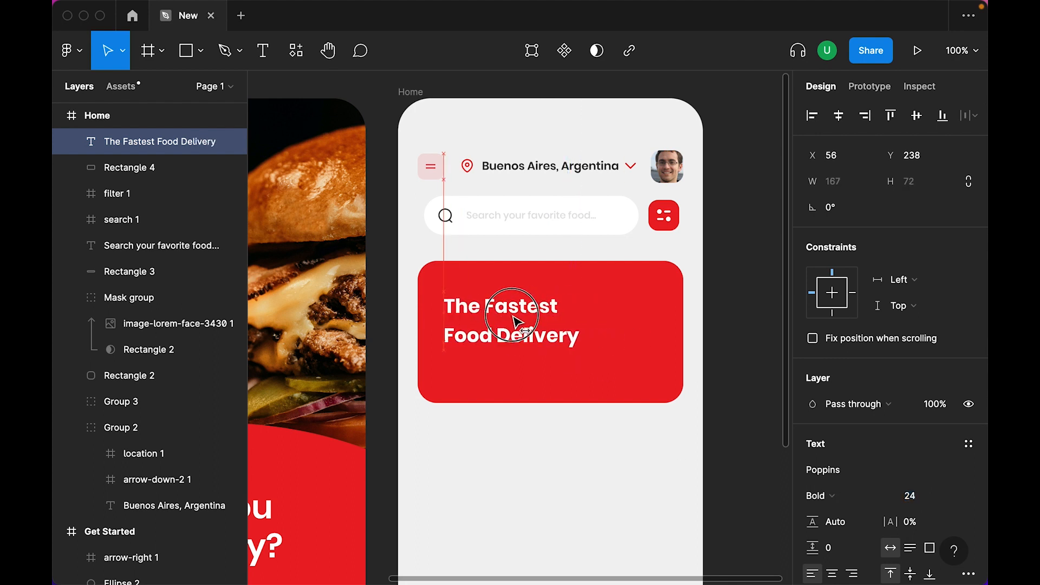
key("Up")
key("Up")
key("Up")
key("Up")
key("Up")
key("Up")
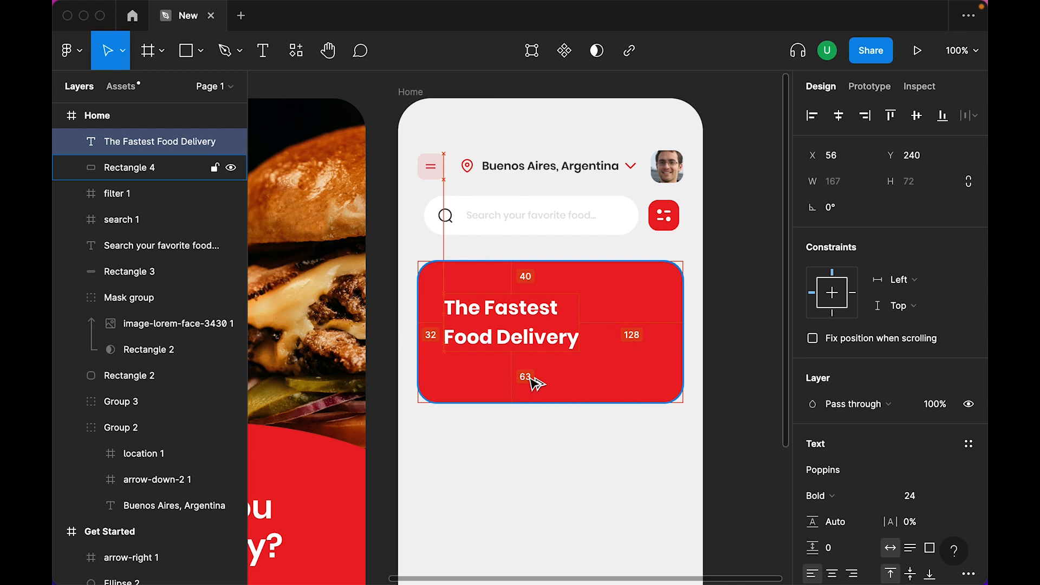
Step: Set the banner headline's line height to 32
left_click(859, 522)
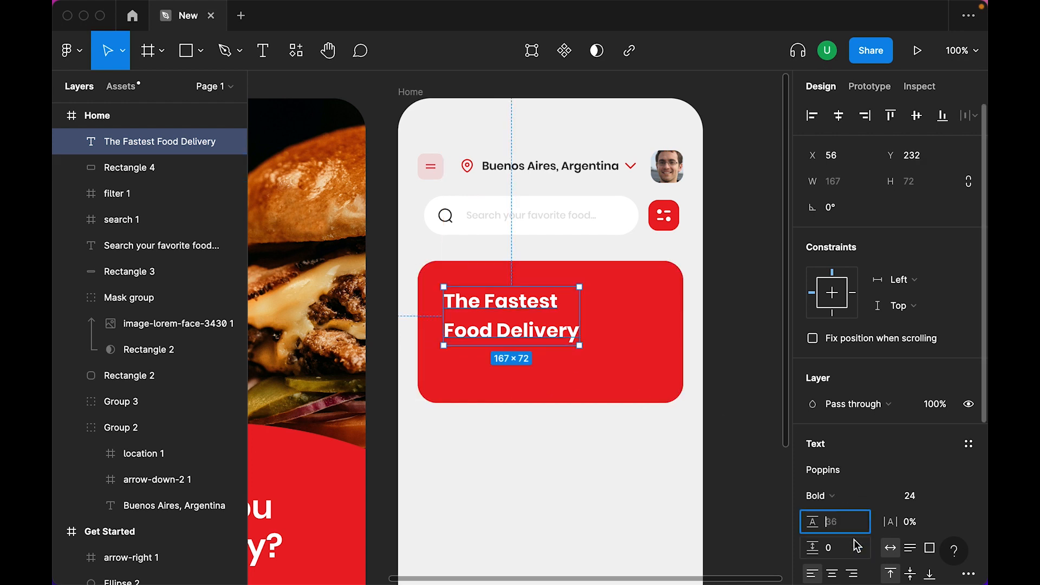
type("32")
key("Return")
left_click(529, 510)
Step: Add the text "Order Now" at font size 12 and place it below the banner headline at X 58, Y 309
key("t")
left_click(510, 377)
type("Or")
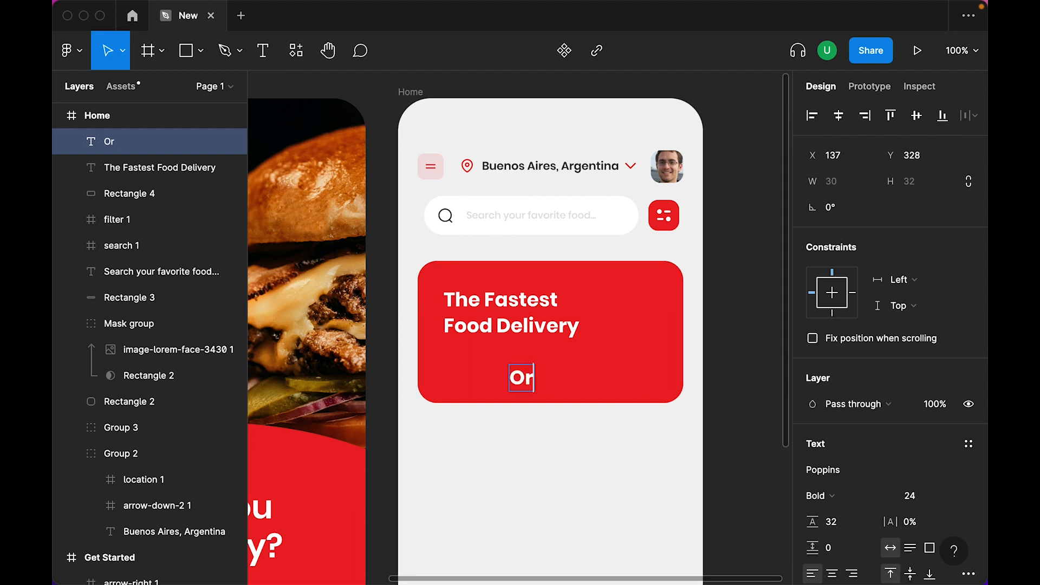
type("der Now")
key("Escape")
left_click(914, 497)
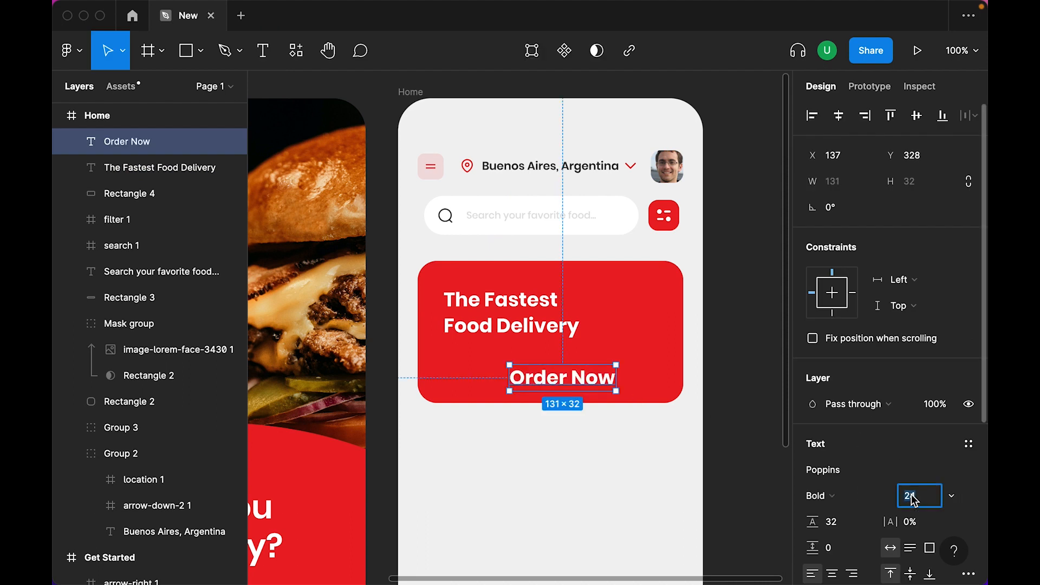
type("12")
key("Return")
left_click(757, 488)
left_click_drag(545, 386, 480, 370)
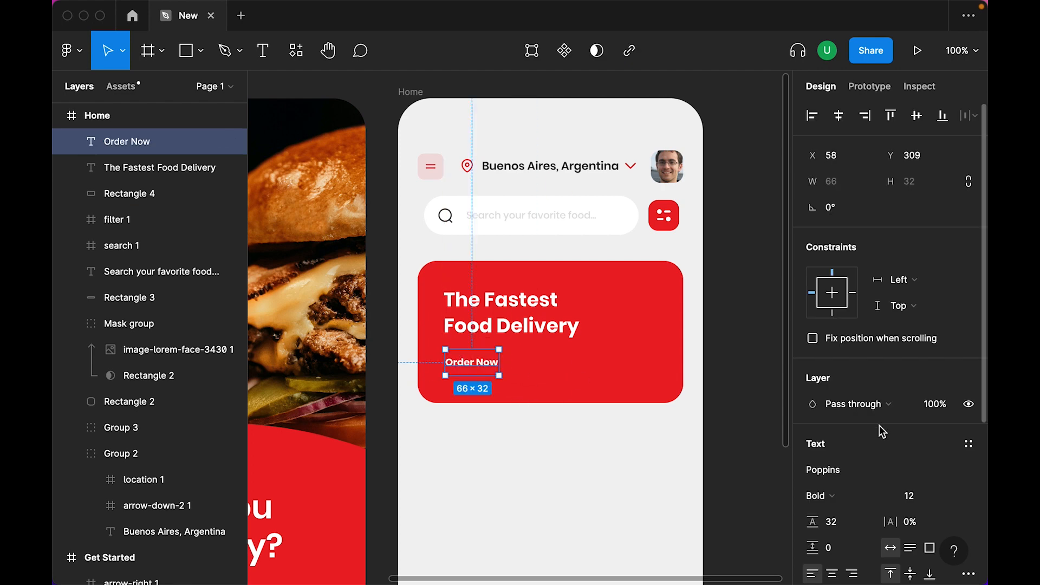
Step: Wrap the Order Now text in an auto layout frame with a white FFFFFF fill and a corner radius of 12
right_click(473, 364)
left_click(506, 397)
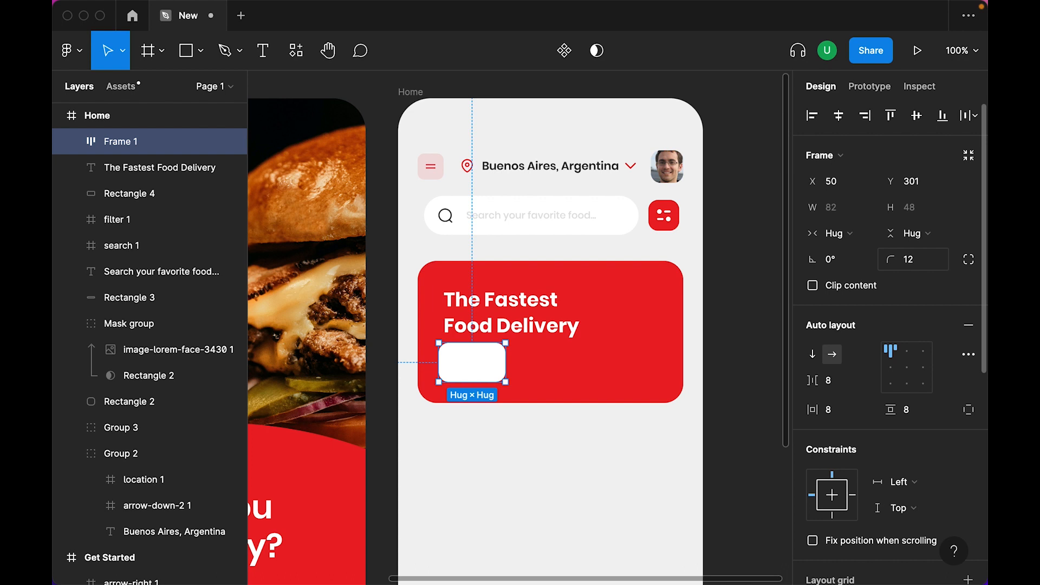
scroll(918, 361, "down", 5)
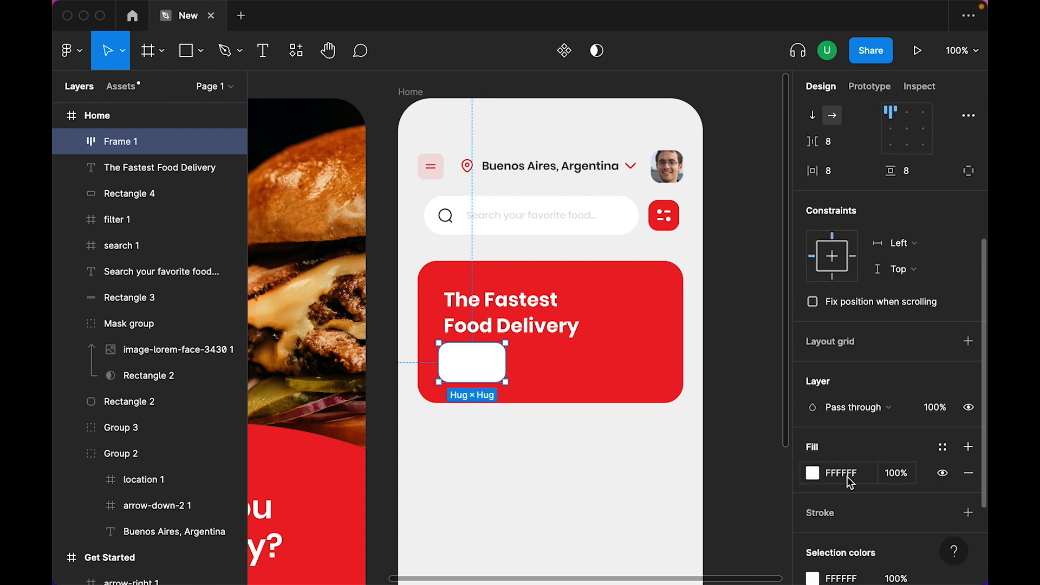
Step: Apply the Red colour style to the Order Now text inside the white button
double_click(471, 372)
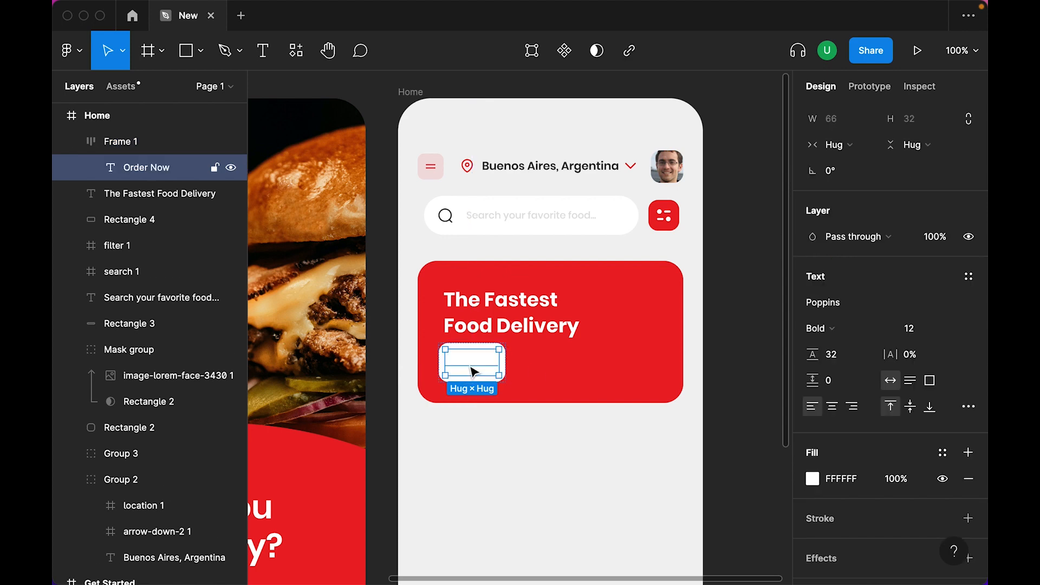
left_click(943, 447)
left_click(893, 355)
key("Escape")
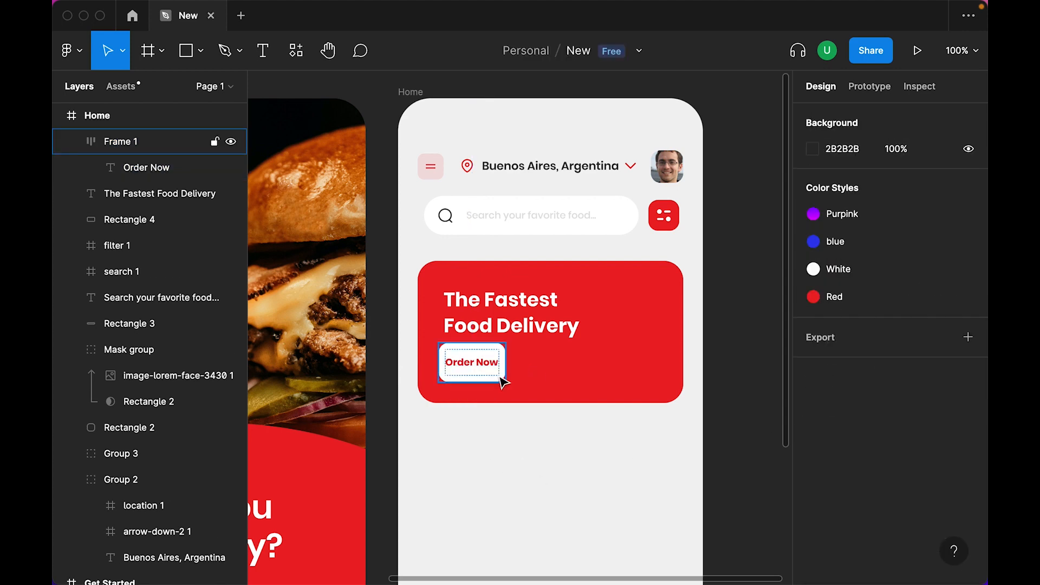
Step: Set the Order Now button's horizontal padding to 16 and its vertical padding to 4
left_click(837, 410)
key("Up")
key("Up")
key("Up")
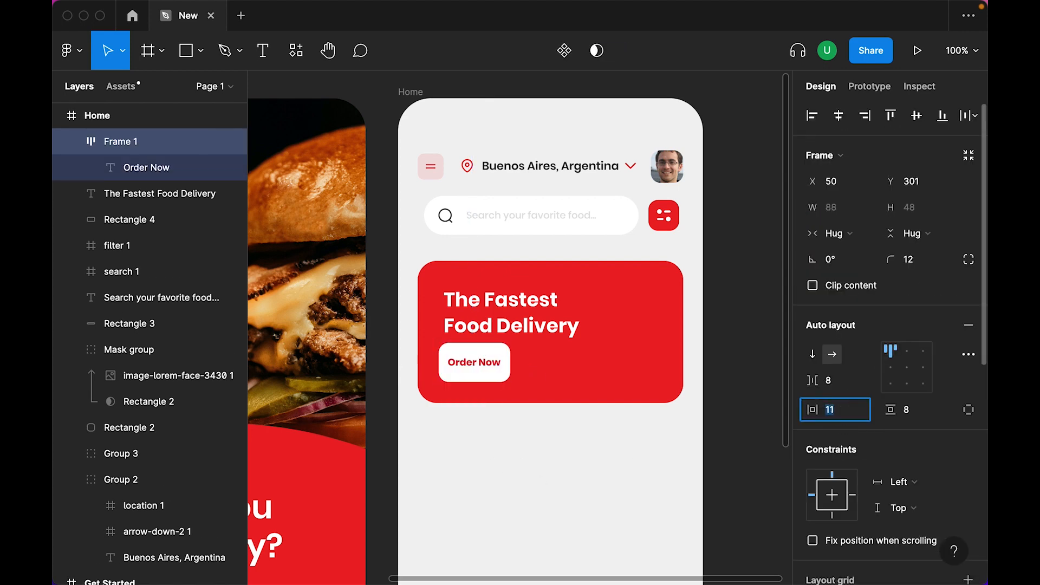
key("Up")
key("Return")
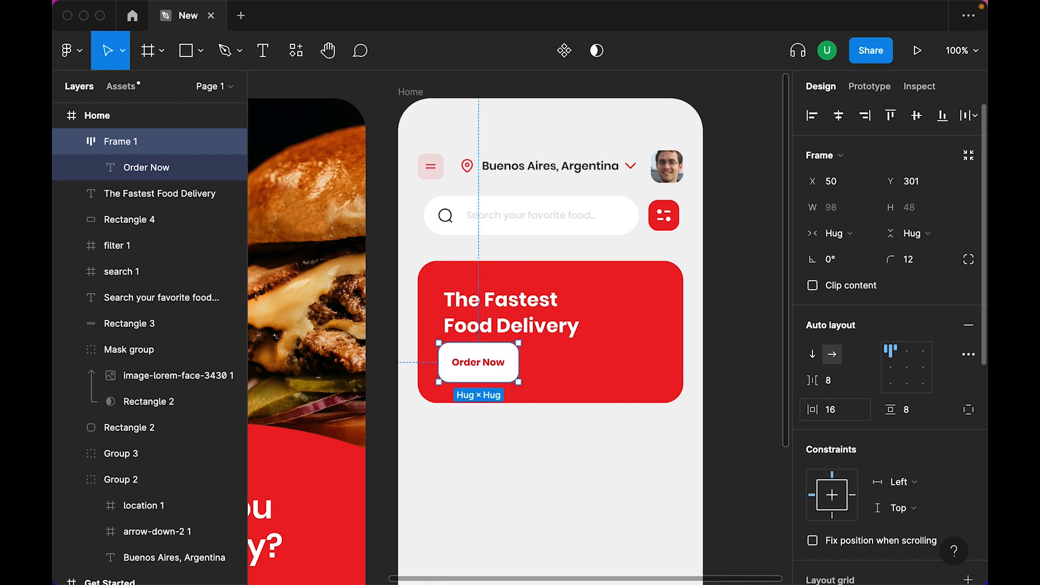
left_click(922, 410)
key("Down")
key("Down")
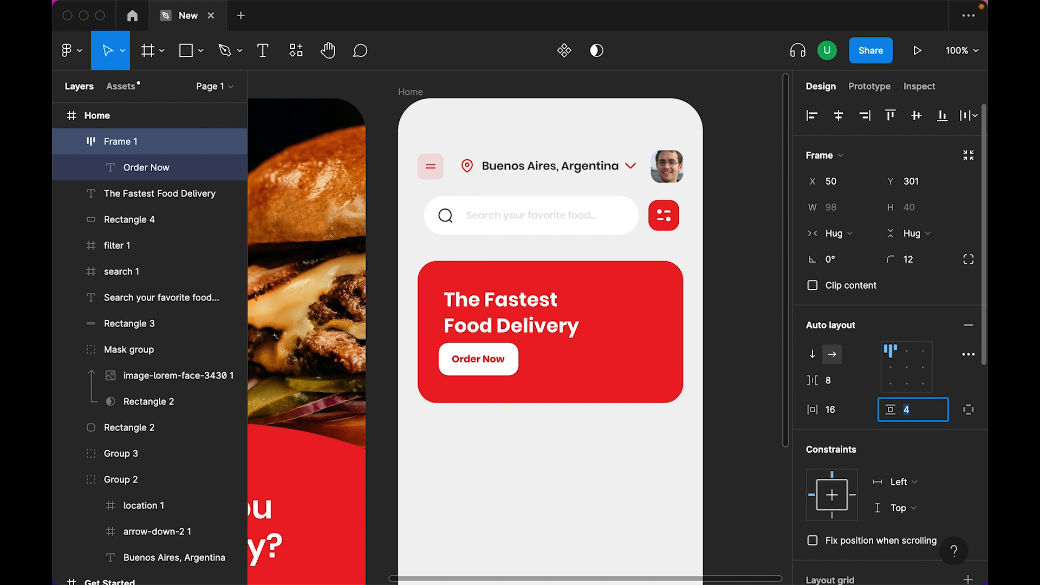
left_click(514, 419)
Step: Move the Order Now button down to Y 312 and align its left edge with the banner headline
left_click_drag(492, 357, 491, 365)
key("alt")
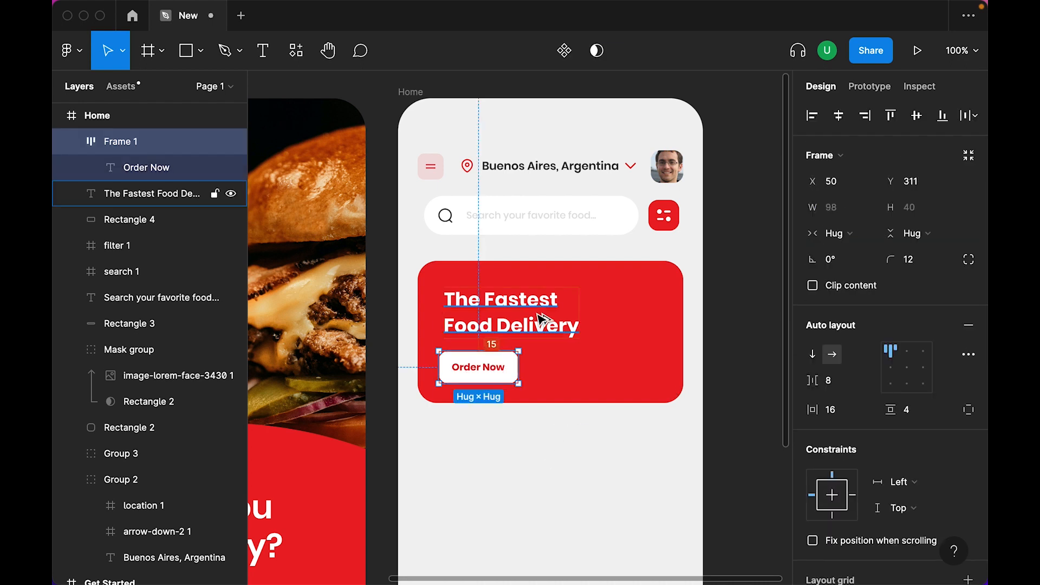
key("Down")
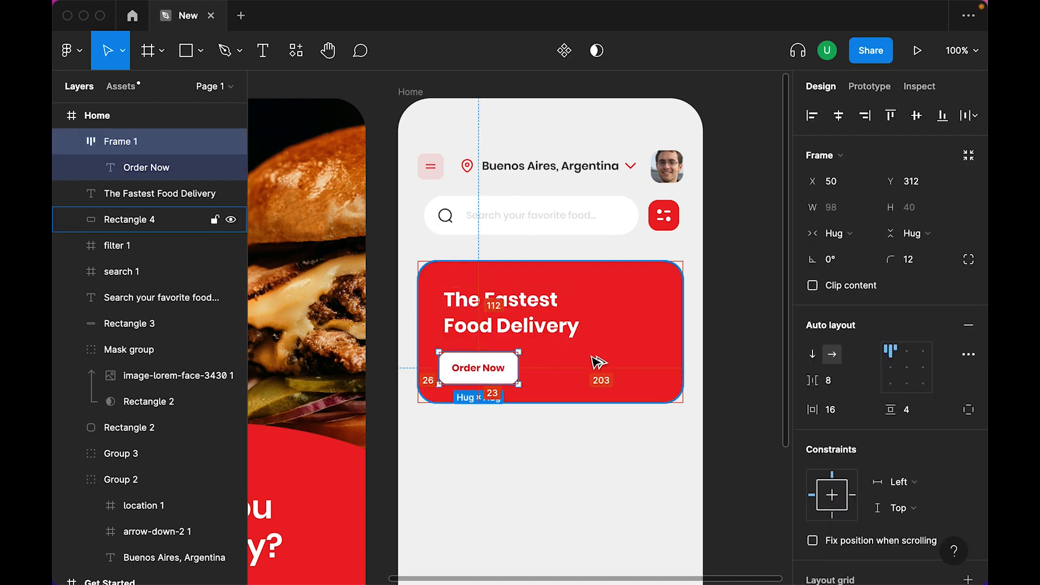
key("Left")
key("Left")
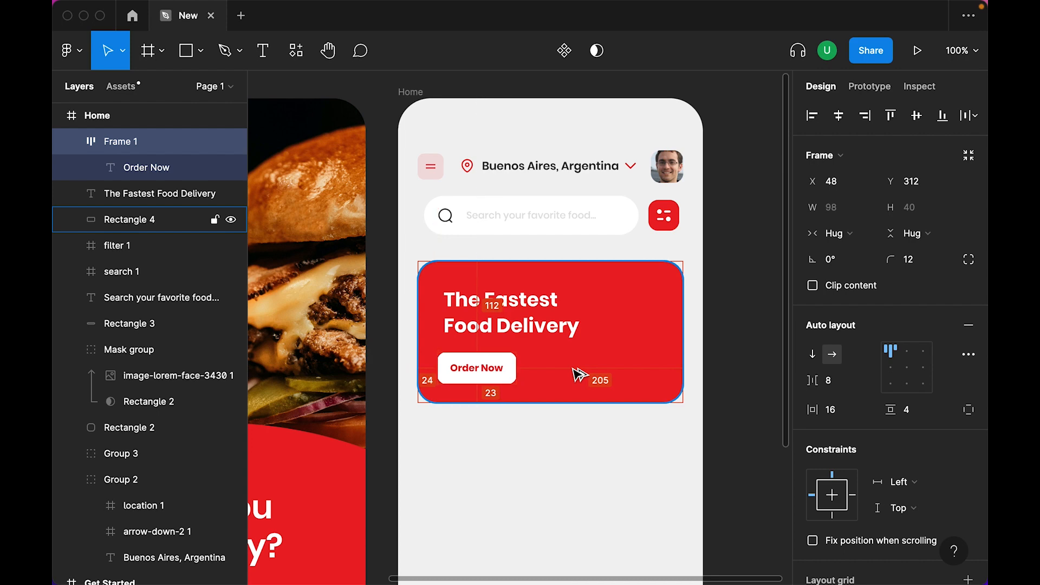
left_click(534, 327)
key("alt")
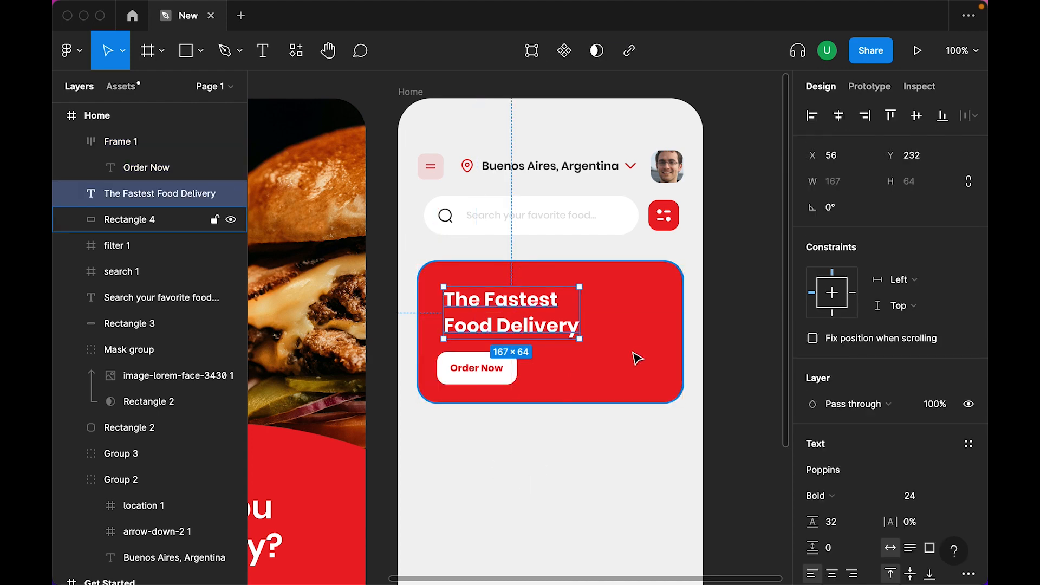
left_click_drag(503, 375, 509, 376)
left_click(529, 494)
left_click(483, 368)
left_click(483, 368)
left_click(855, 400)
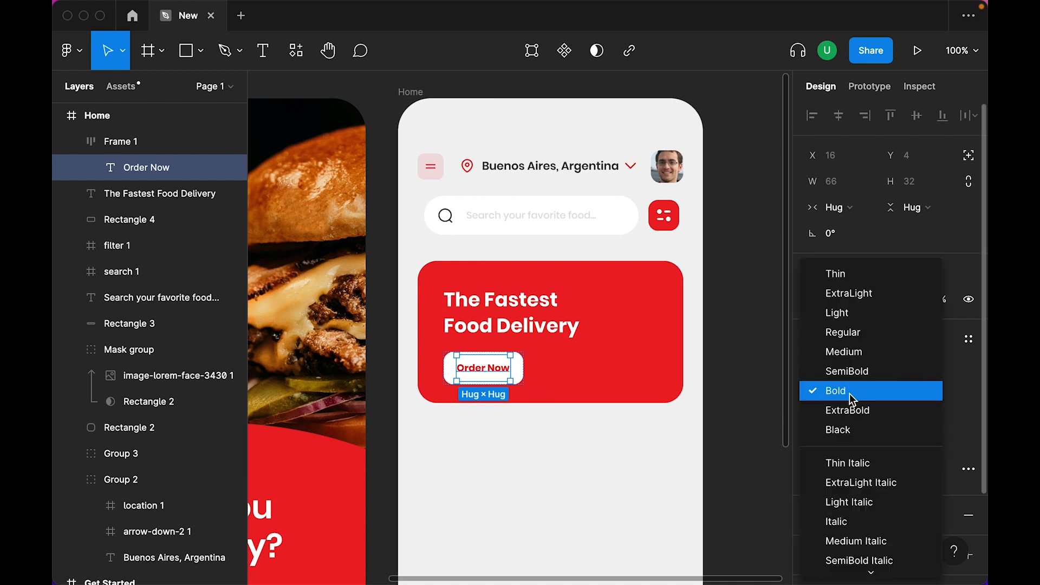
left_click(487, 470)
left_click_drag(555, 443, 547, 451)
left_click(633, 368)
Step: Draw a closed wavy shape with the Pen tool over the right part of the banner, extending past its edges
left_click(262, 85)
left_click(233, 64)
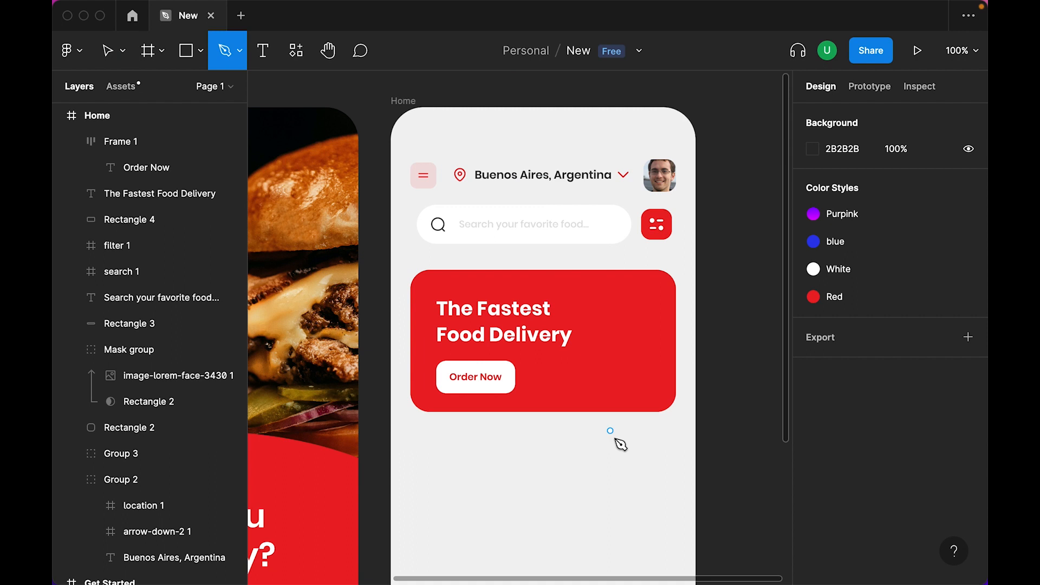
left_click_drag(501, 435, 470, 394)
left_click(547, 340)
left_click_drag(550, 342, 621, 341)
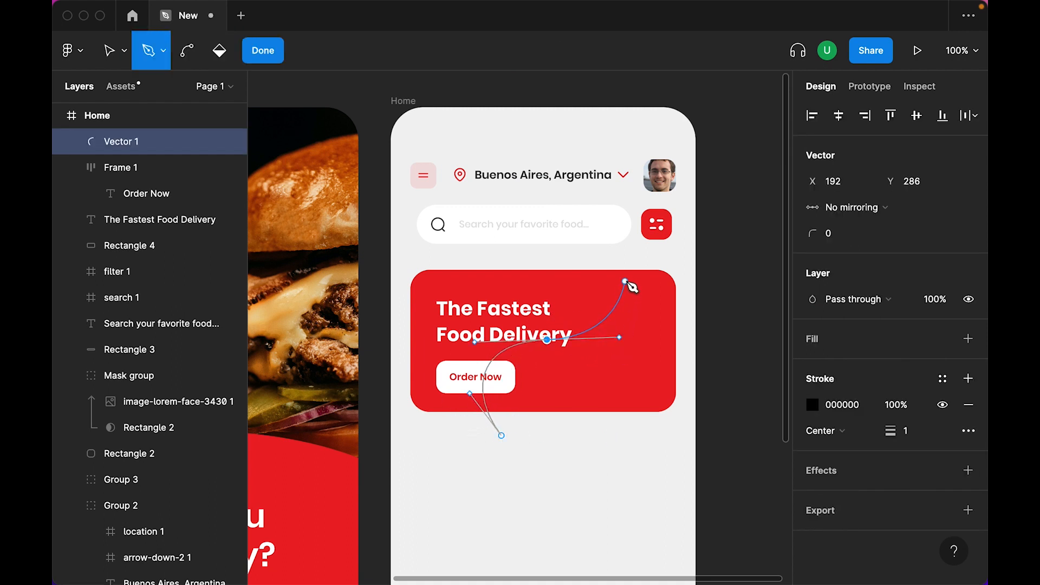
left_click_drag(603, 275, 675, 258)
left_click(681, 258)
left_click(688, 426)
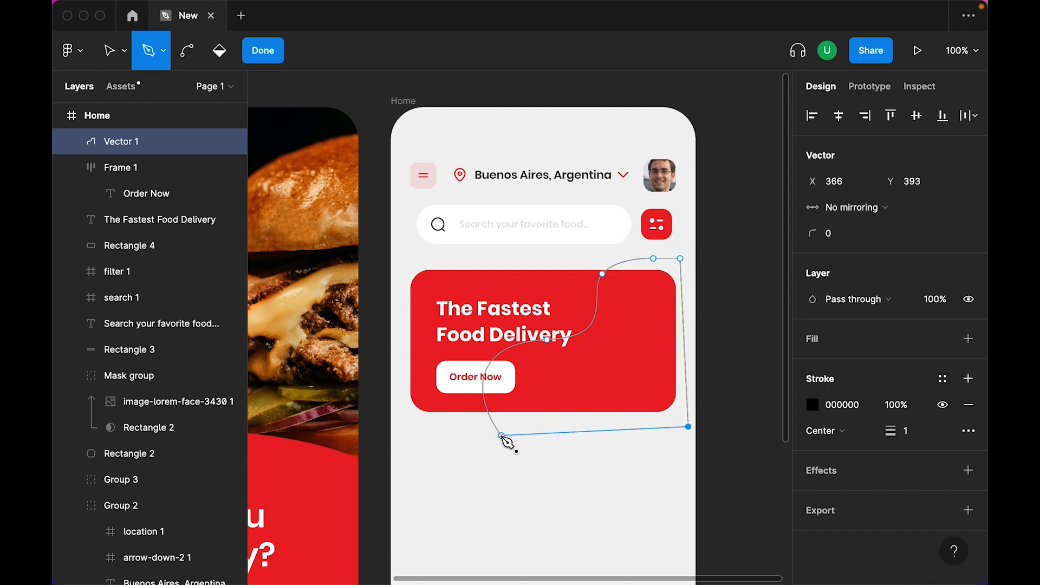
key("Escape")
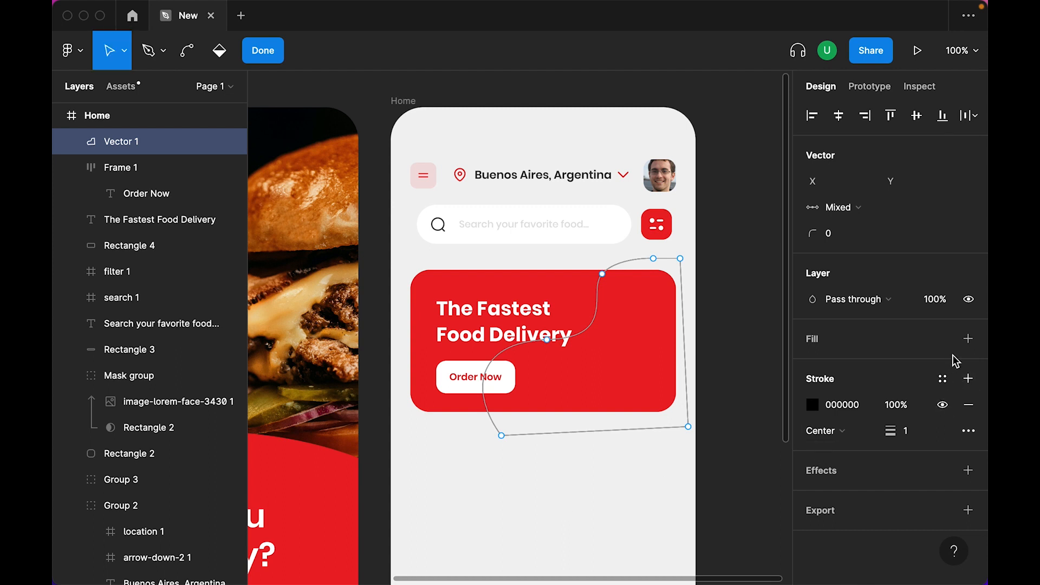
Step: Fill the wavy shape with the venus gradient style and remove its stroke
left_click(968, 339)
left_click(941, 339)
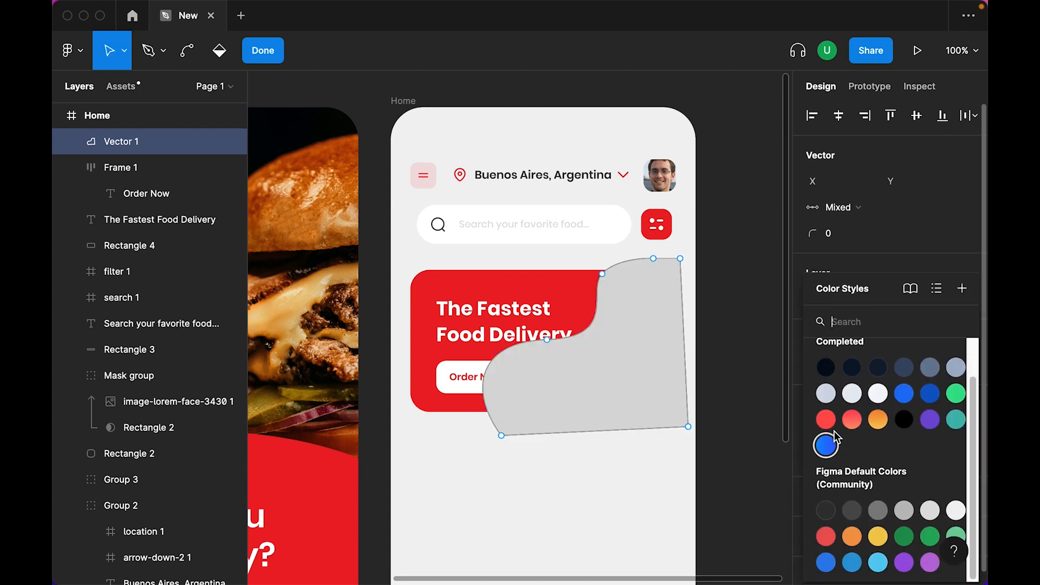
left_click(826, 420)
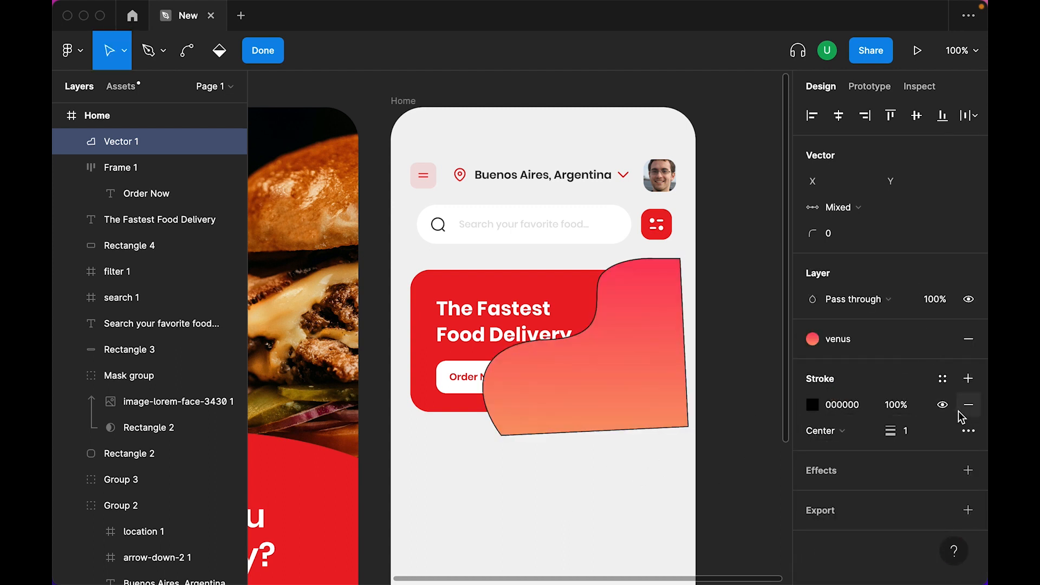
left_click(969, 405)
left_click(620, 473)
double_click(645, 503)
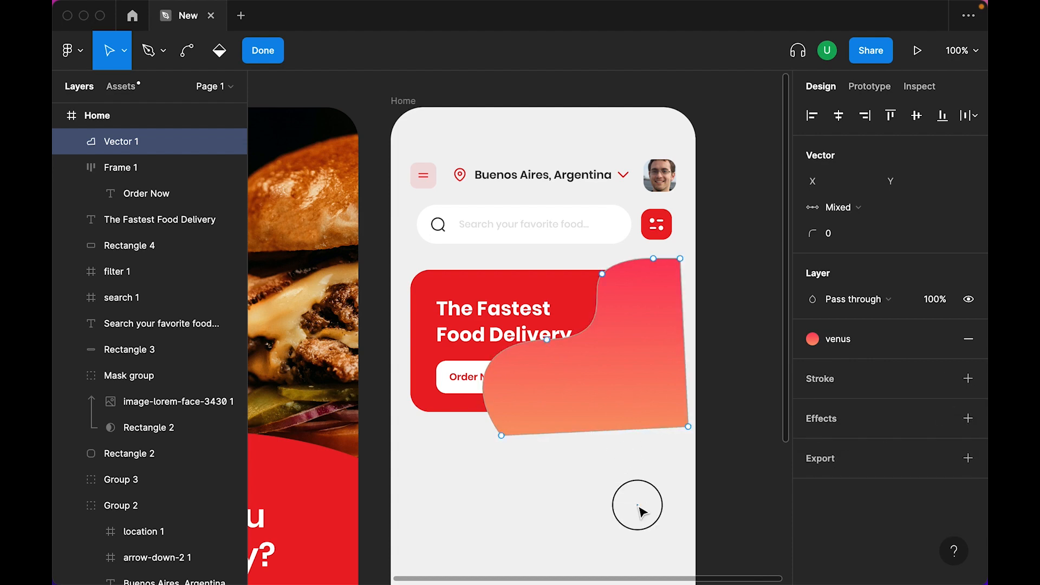
left_click_drag(559, 518, 626, 349)
left_click(592, 499)
Step: Duplicate the red banner rectangle, order the copy beneath the wavy shape and use it as that shape's mask
left_click(552, 281)
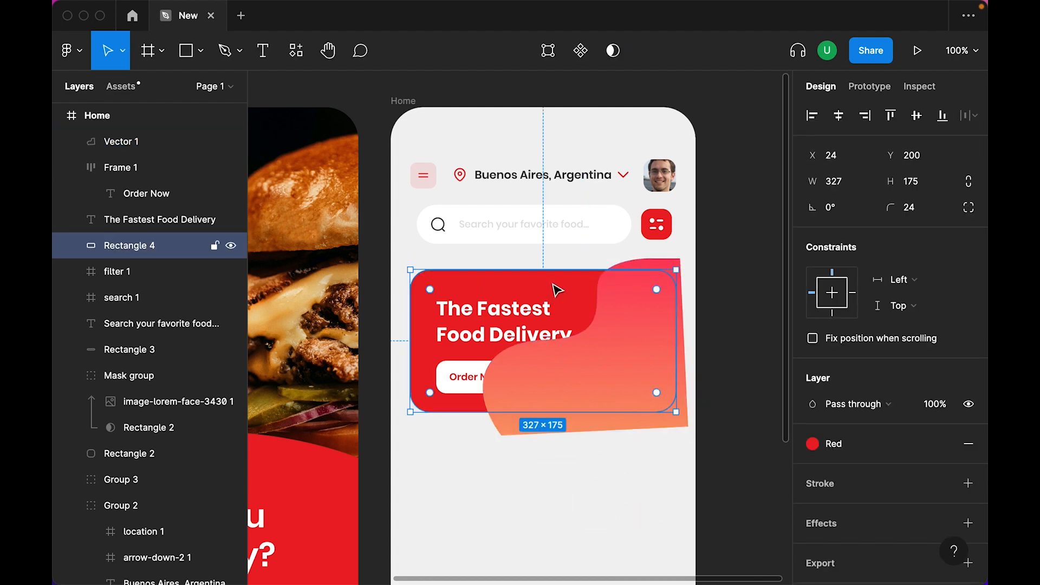
left_click(629, 348)
key("ctrl+v")
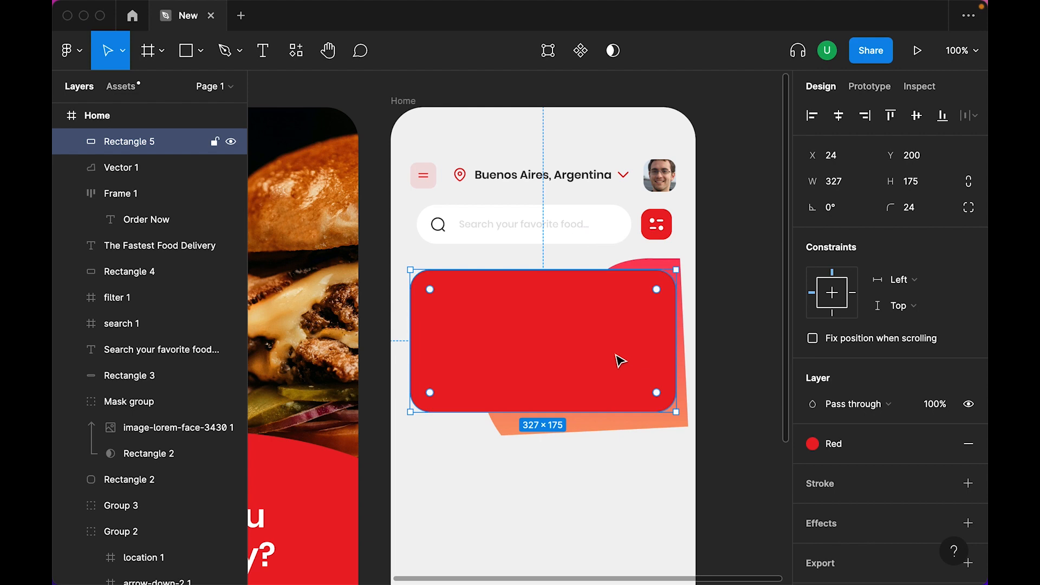
left_click_drag(139, 144, 139, 179)
left_click(153, 140, "shift")
left_click(580, 50)
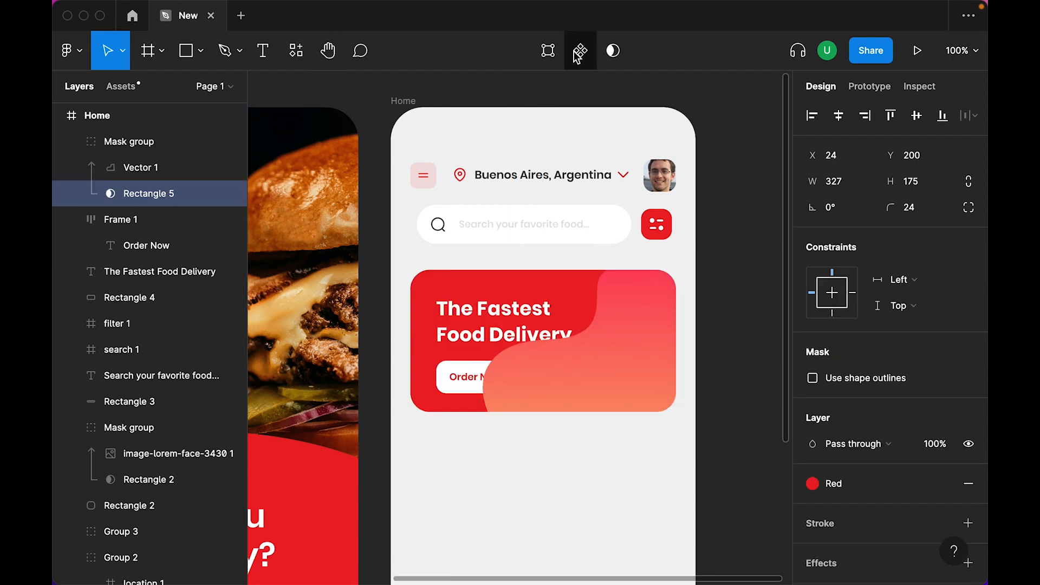
Step: Send the masked wavy shape and the red banner rectangle to the back, behind the headline and Order Now button
left_click_drag(680, 494, 616, 377)
right_click(642, 337)
left_click(704, 233)
left_click(577, 460)
key("super+z")
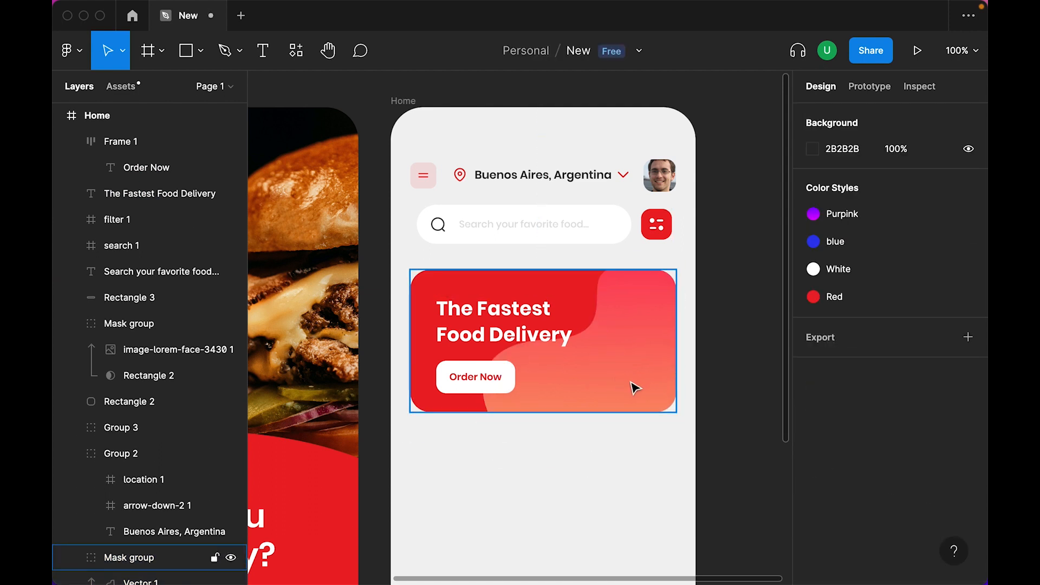
Step: Try lower opacities of 40%, 70% and 30% on the masked wavy shape
left_click(626, 382)
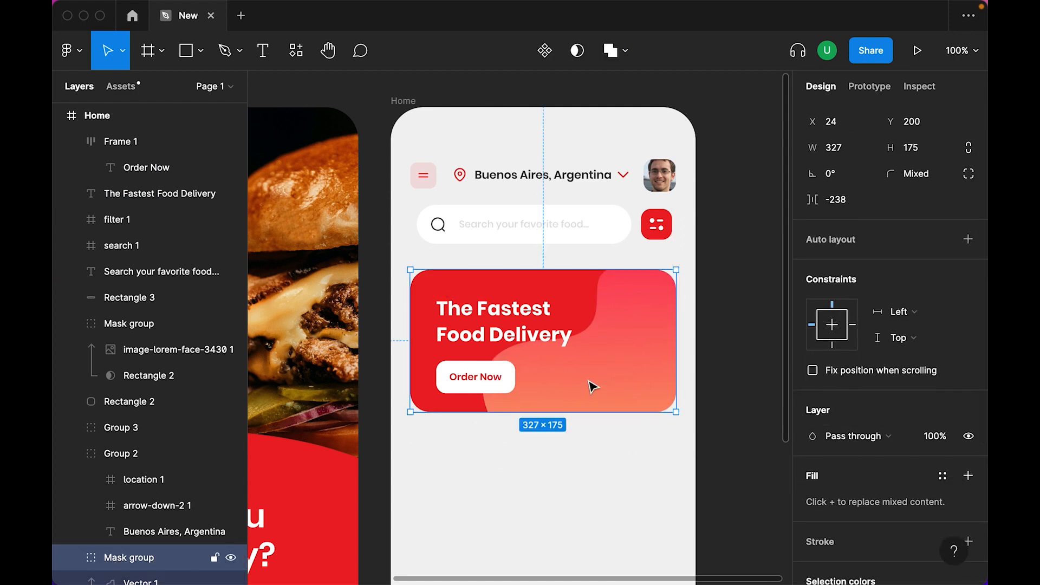
key("4")
key("7")
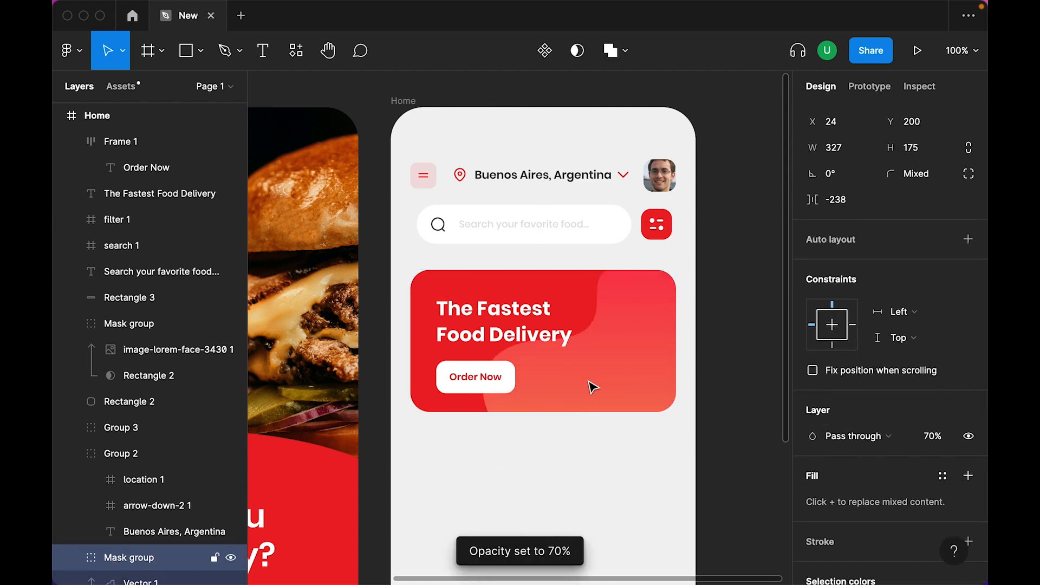
key("3")
key("0")
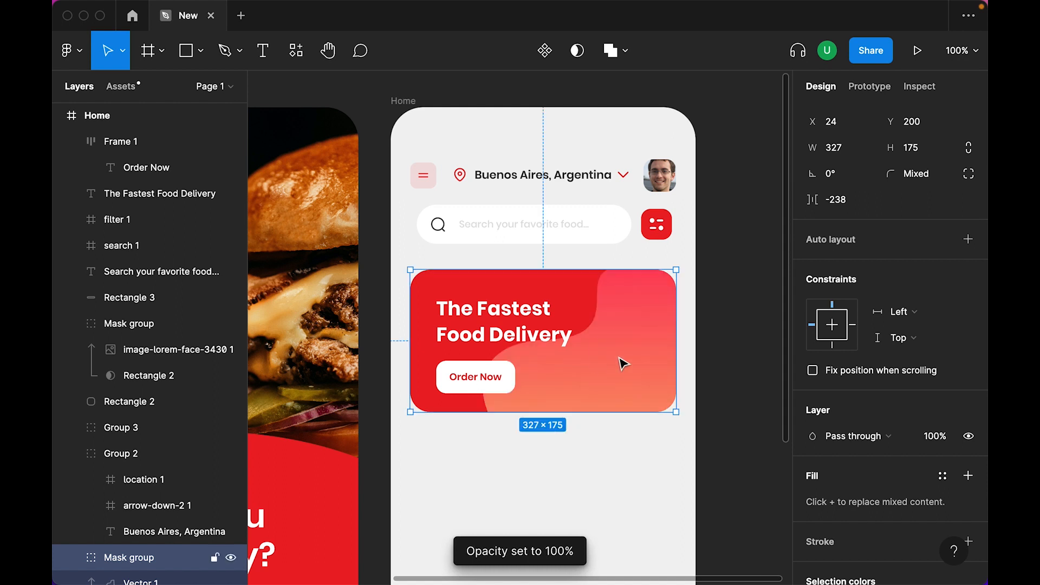
Step: Detach the colour style from the wavy shape and angle its linear gradient diagonally, with the orange end near the headline
left_click(620, 362)
left_click(943, 405)
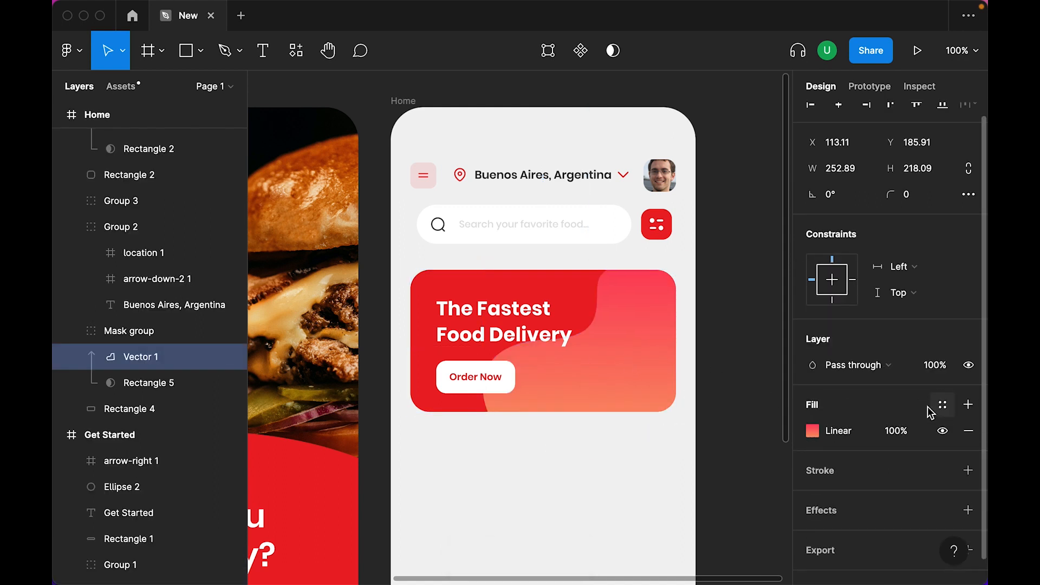
left_click(811, 431)
left_click_drag(583, 433, 519, 329)
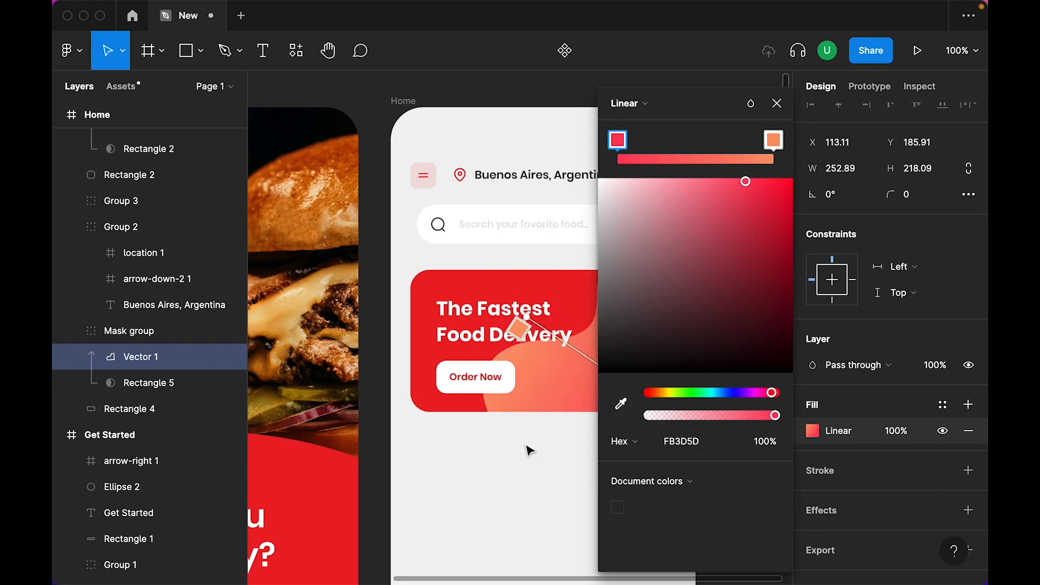
left_click(776, 103)
left_click(632, 482)
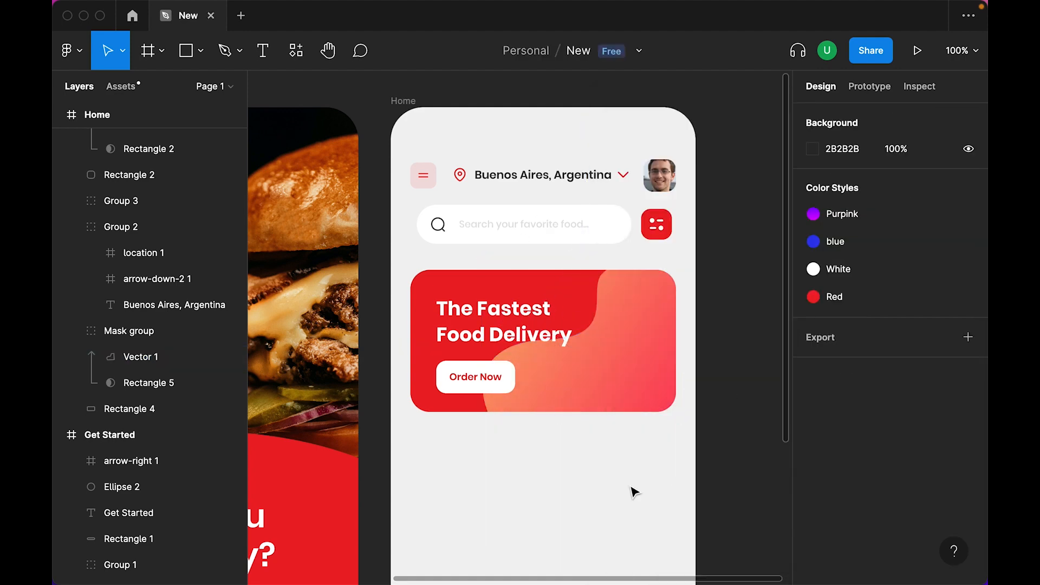
Step: Paste the breakfast plate image and place it over the banner's lower-right corner at X 181, Y 264
key("ctrl+v")
left_click_drag(667, 422, 625, 404)
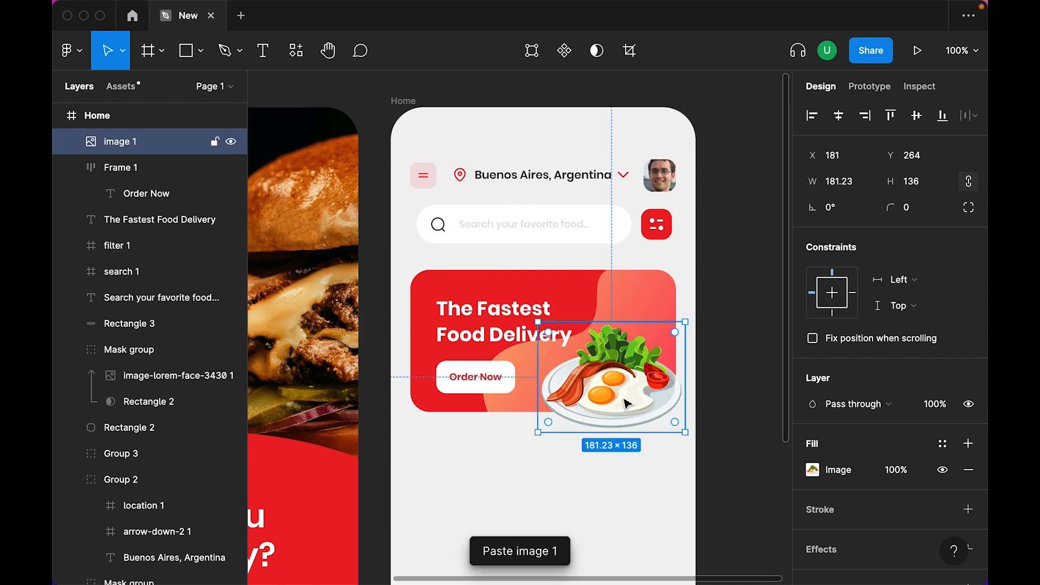
left_click(572, 539)
Step: Add the text "Categories" below the banner and set its font size to 18
scroll(544, 502, "down", 1)
key("t")
left_click(447, 431)
type("Categories")
key("Escape")
left_click(909, 496)
key("Up")
key("Up")
key("Up")
key("Up")
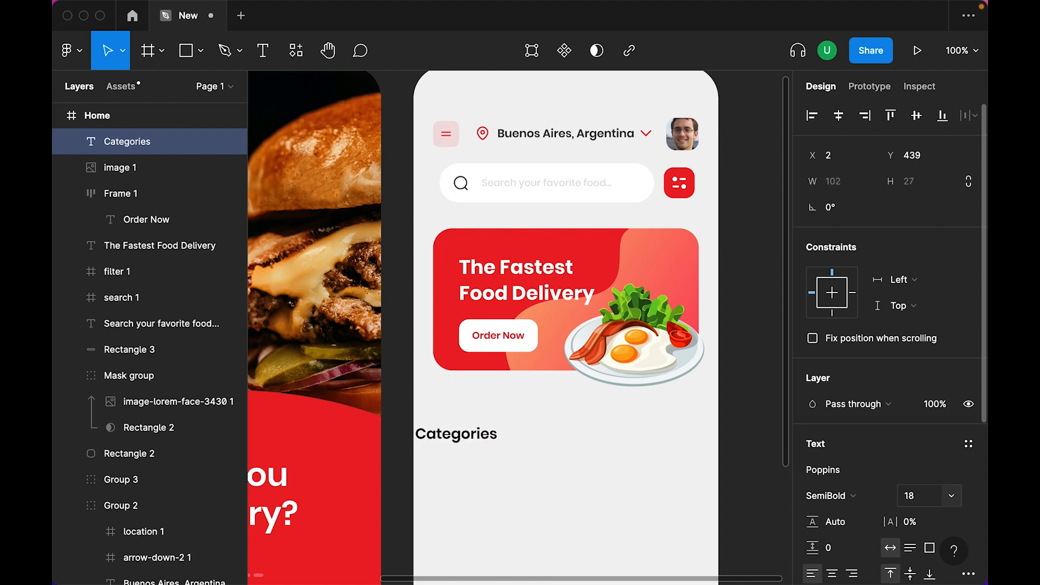
Step: Position the Categories heading at X 24, Y 424, 24 px below the plate image
left_click_drag(439, 434, 460, 434)
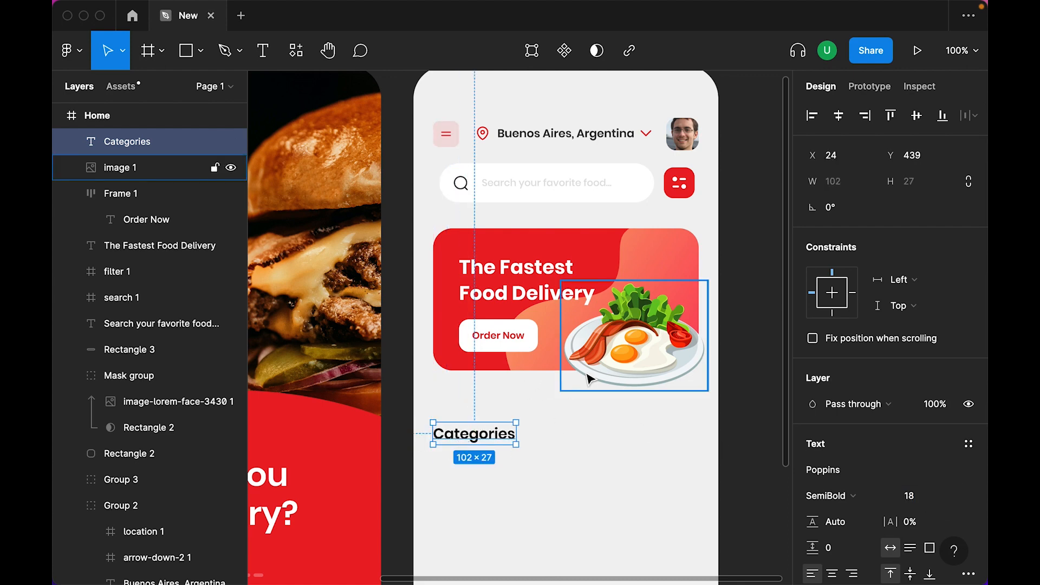
key("shift+Up")
key("Up")
key("Up")
key("Up")
key("Up")
key("Up")
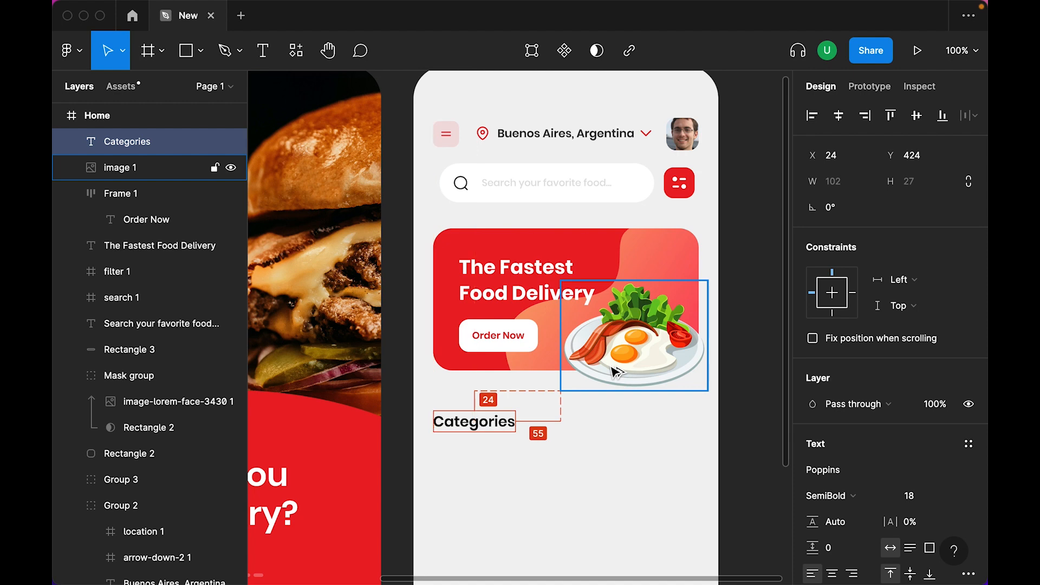
Step: Apply a dark colour style to the Categories heading
scroll(589, 405, "down", 2)
scroll(882, 467, "down", 5)
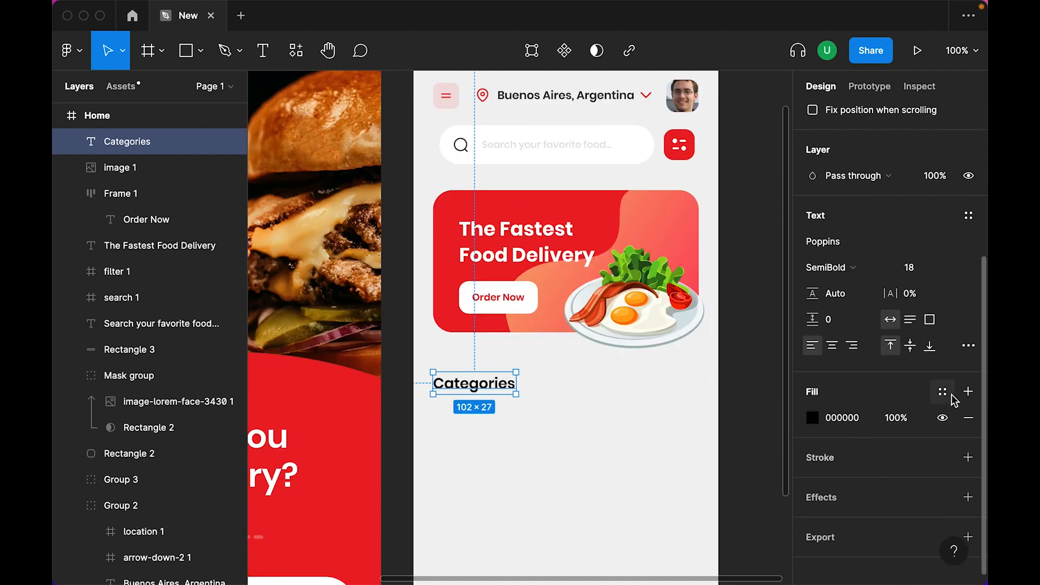
left_click(943, 391)
left_click(878, 462)
left_click(607, 455)
Step: Draw a square below the Categories heading at X 31, Y 476 and set its size to 96 × 96
scroll(587, 441, "down", 3)
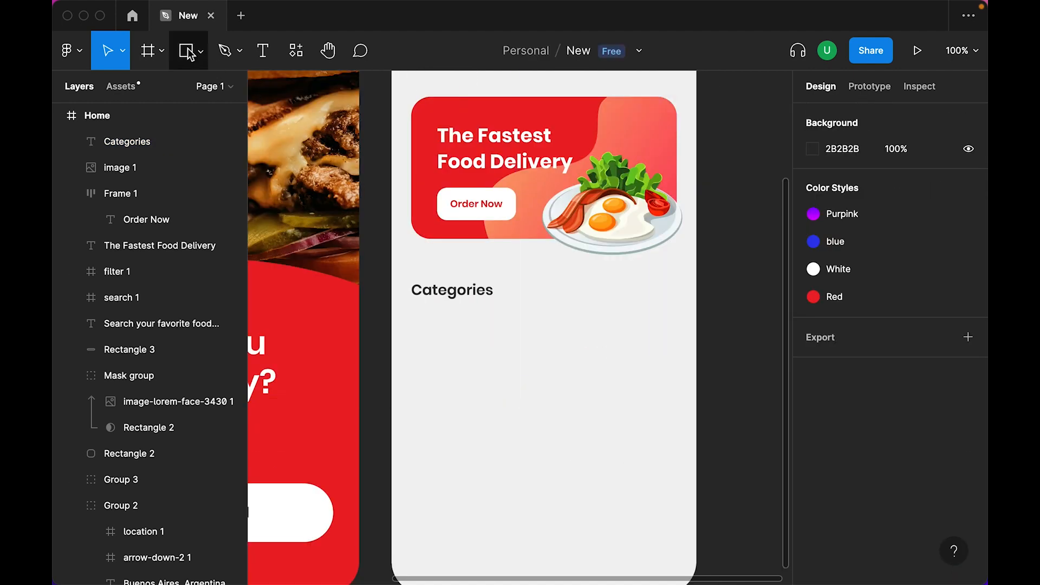
left_click(197, 53)
mouse_move(417, 321)
left_mouse_down()
mouse_move(460, 350)
mouse_move(498, 401)
left_mouse_up()
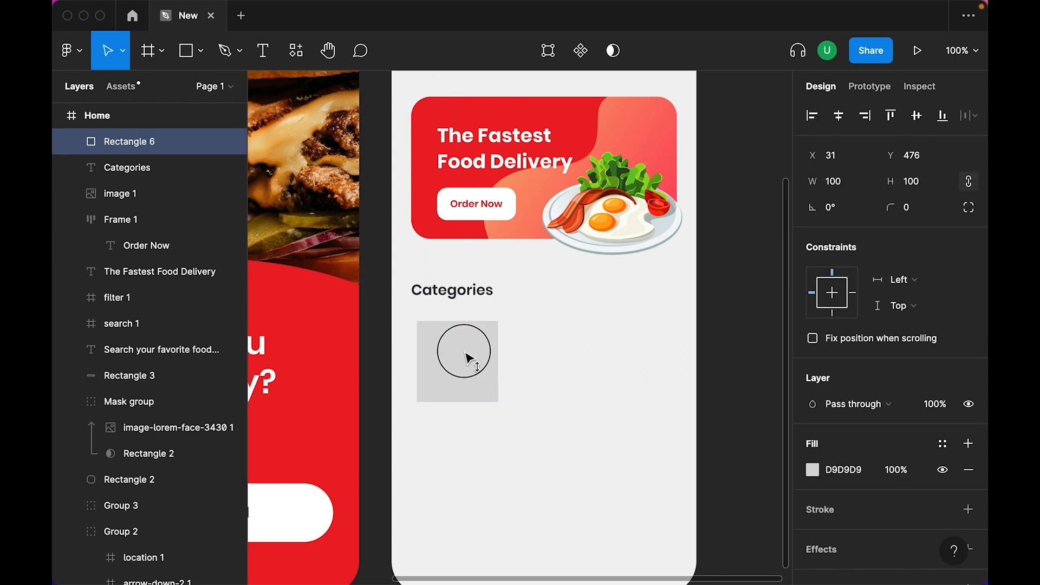
type("96")
key("Return")
Step: Set the square's corner radius to 16 and apply the White colour style to its fill
left_click(915, 216)
type("1")
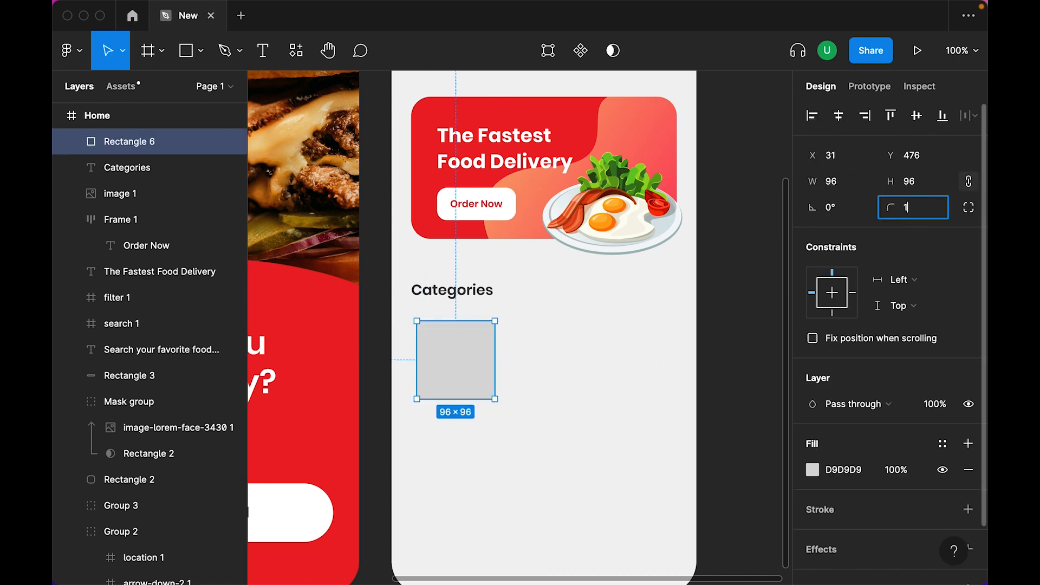
type("2")
key("Return")
left_click(921, 217)
type("16")
key("Return")
scroll(916, 230, "down", 1)
left_click(941, 407)
left_click(878, 353)
Step: Add a drop shadow to the white square with Y 8, blur 8 and 4% opacity
left_click(963, 486)
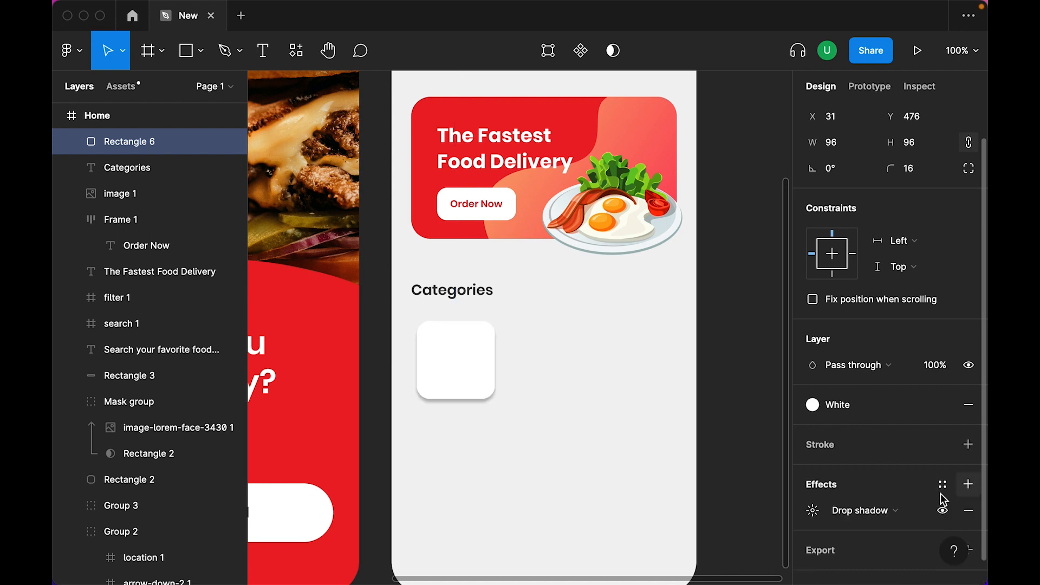
left_click(813, 511)
type("8")
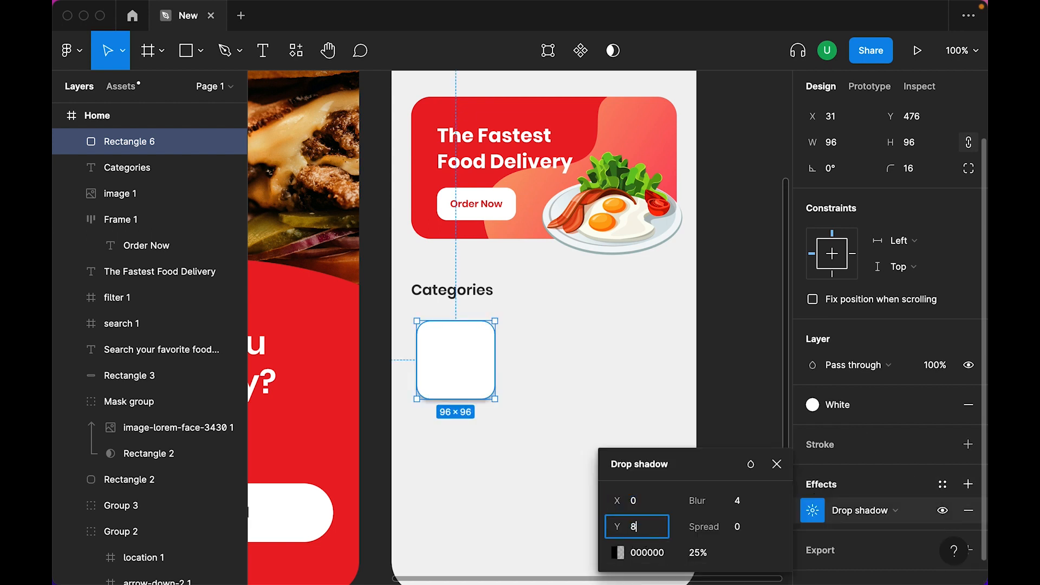
key("Tab")
key("Return")
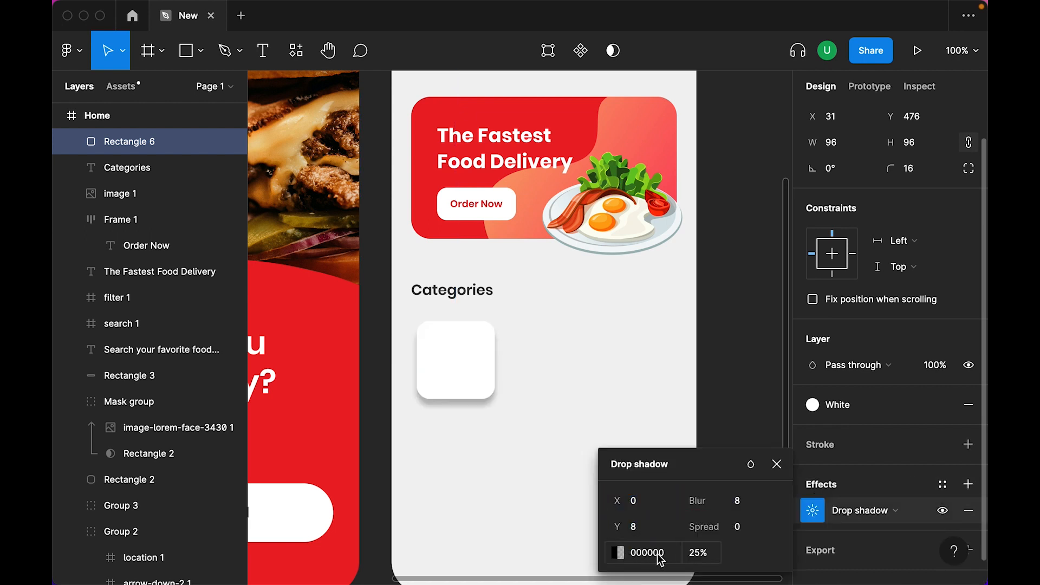
left_click(699, 553)
type("4")
key("Return")
left_click(589, 415)
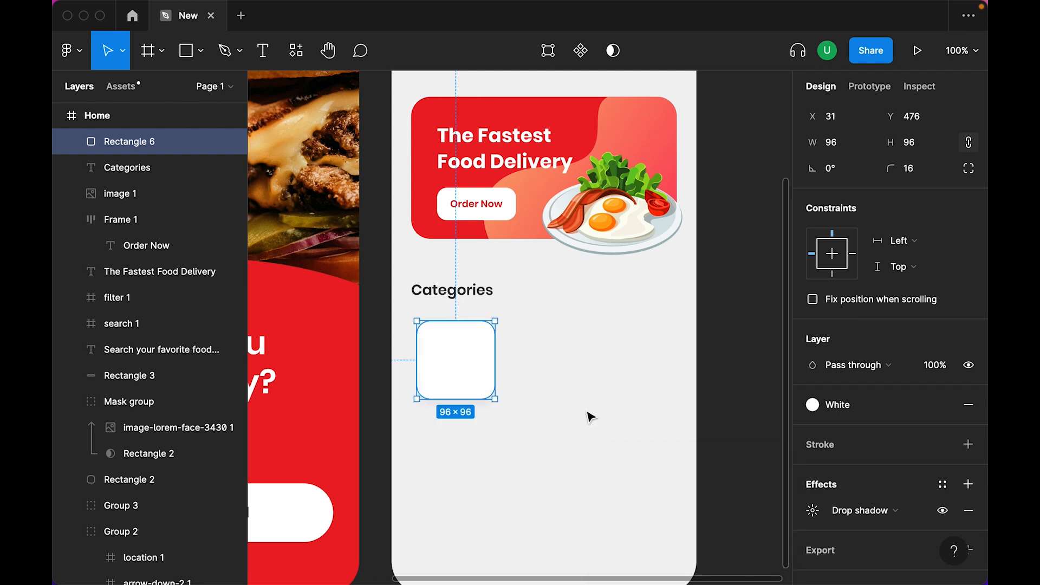
left_click(589, 416)
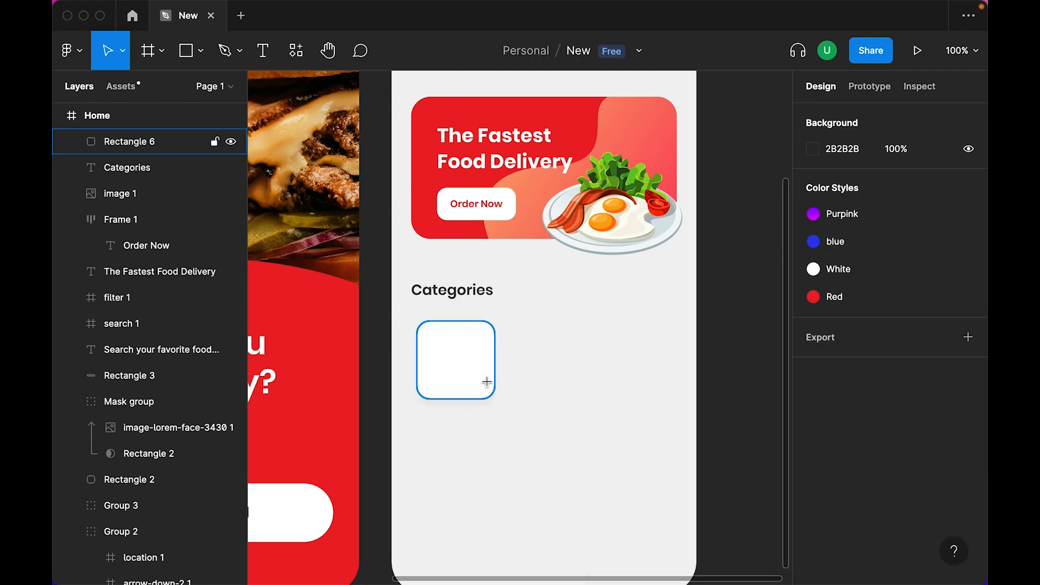
Step: Add a text label reading Salad inside the white square at font size 12
key("t")
left_click(460, 373)
key("Escape")
left_click(920, 498)
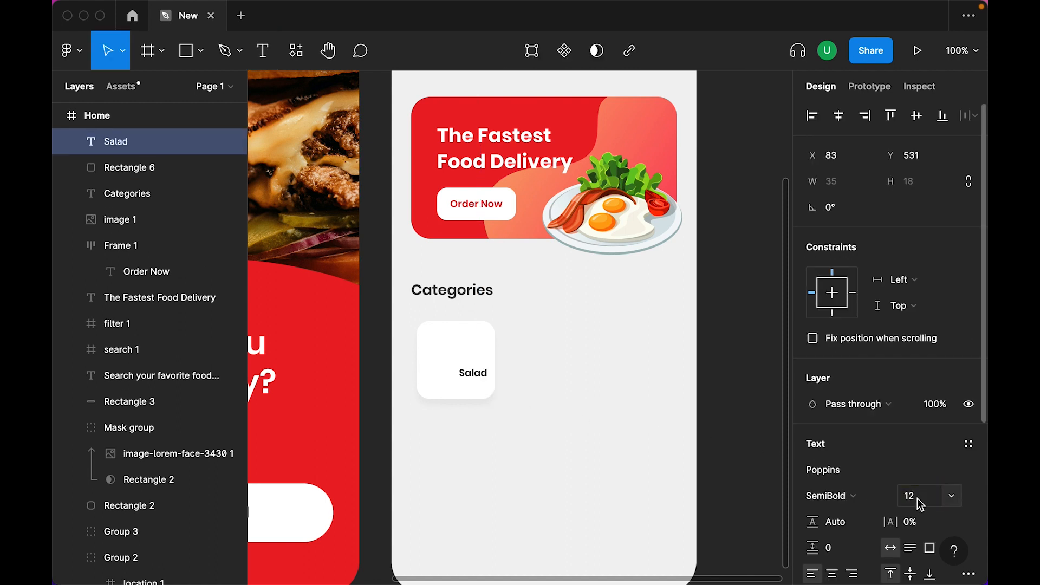
key("Return")
Step: Apply a dark gray colour style to the Salad label and set its font weight to Medium
scroll(913, 504, "down", 4)
left_click(943, 487)
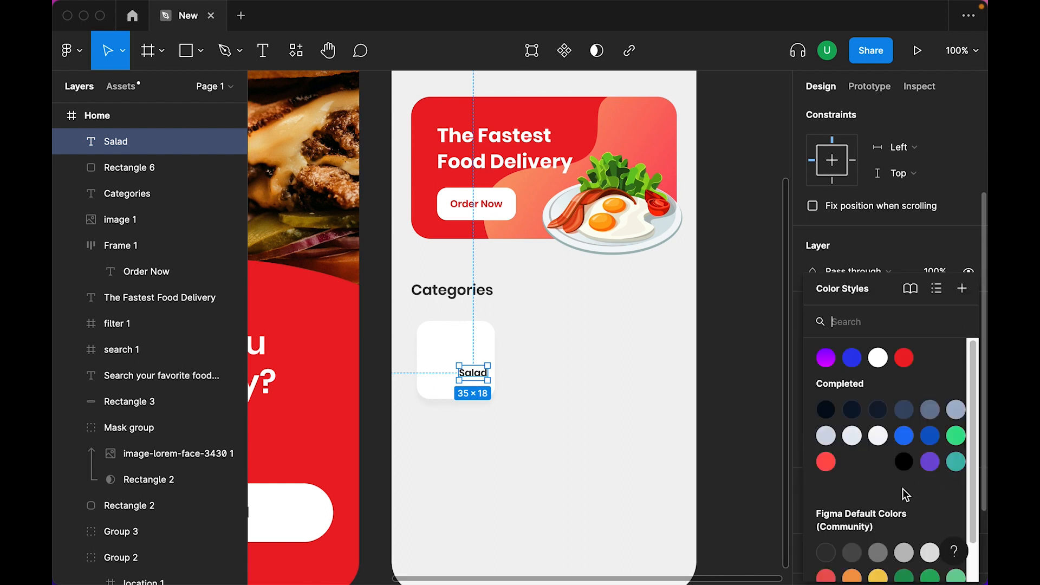
left_click(823, 556)
left_click(836, 359)
left_click(834, 345)
Step: Centre the Salad label horizontally on the white square and centre-align its text
left_click(464, 354, "shift")
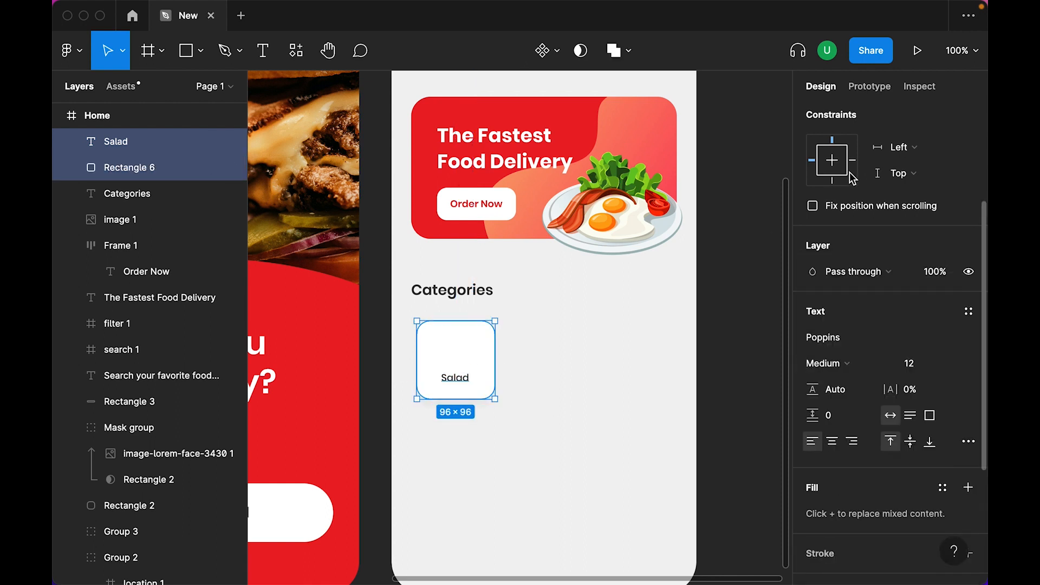
left_click(791, 208)
left_click(455, 377)
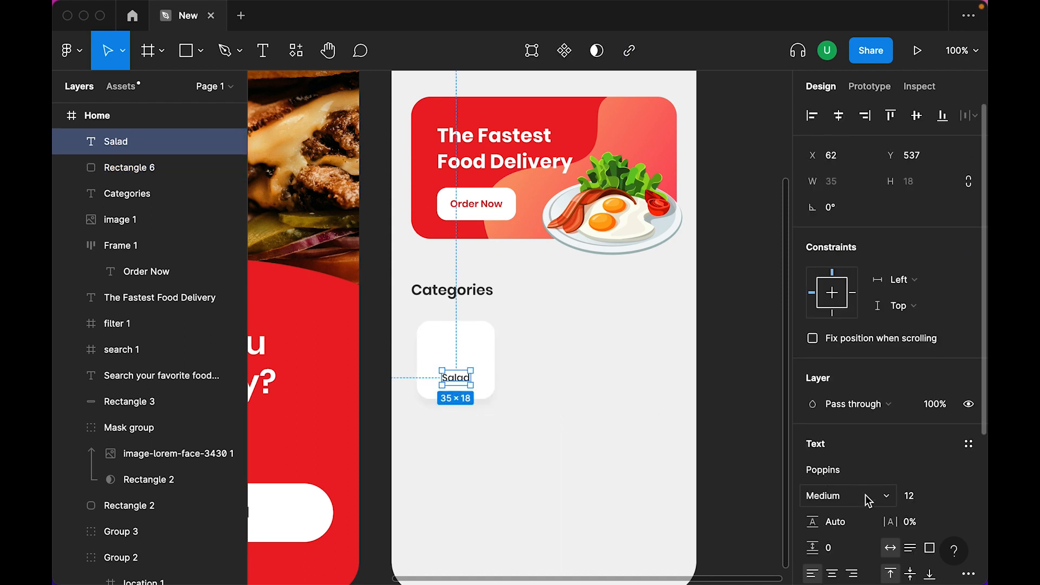
scroll(860, 493, "down", 3)
left_click(610, 469)
Step: Set the Salad label's font weight to SemiBold
left_click(454, 383)
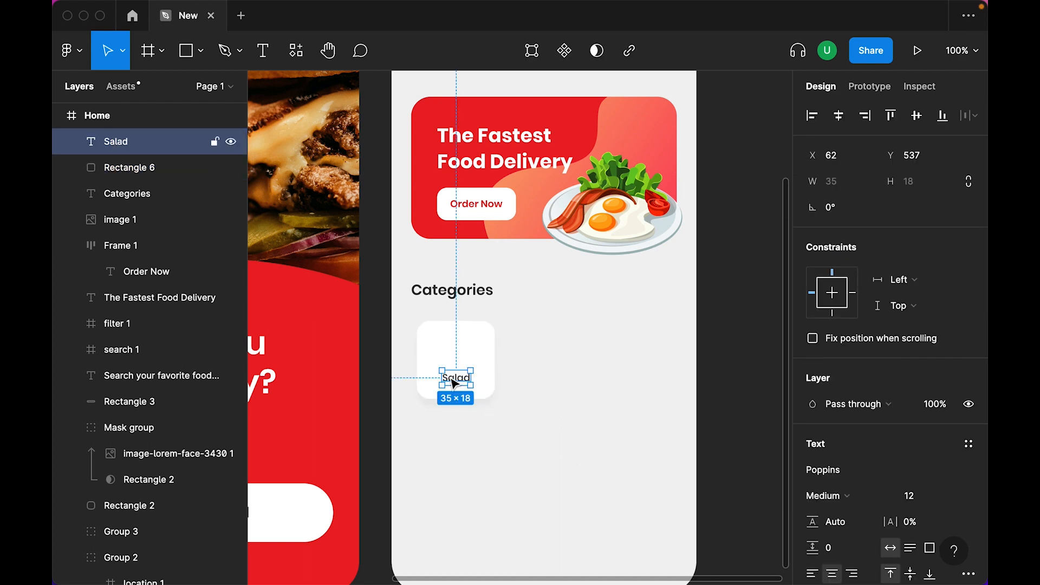
left_click(838, 506)
left_click(834, 512)
left_click(564, 480)
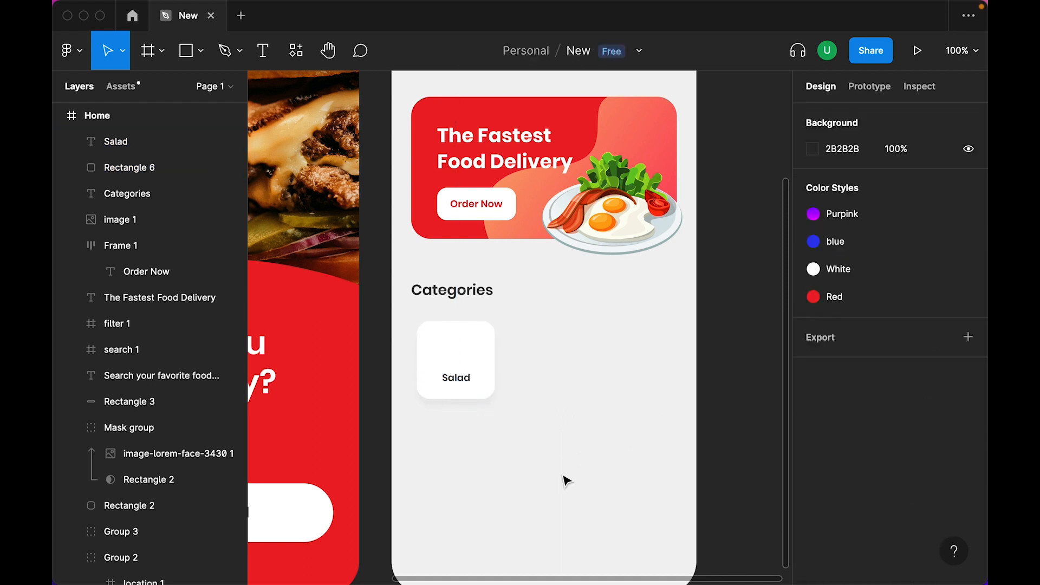
Step: Paste the salad image into the card above the Salad label and set its size to 56 × 56
left_click(456, 378)
scroll(456, 368, "up", 5, "ctrl")
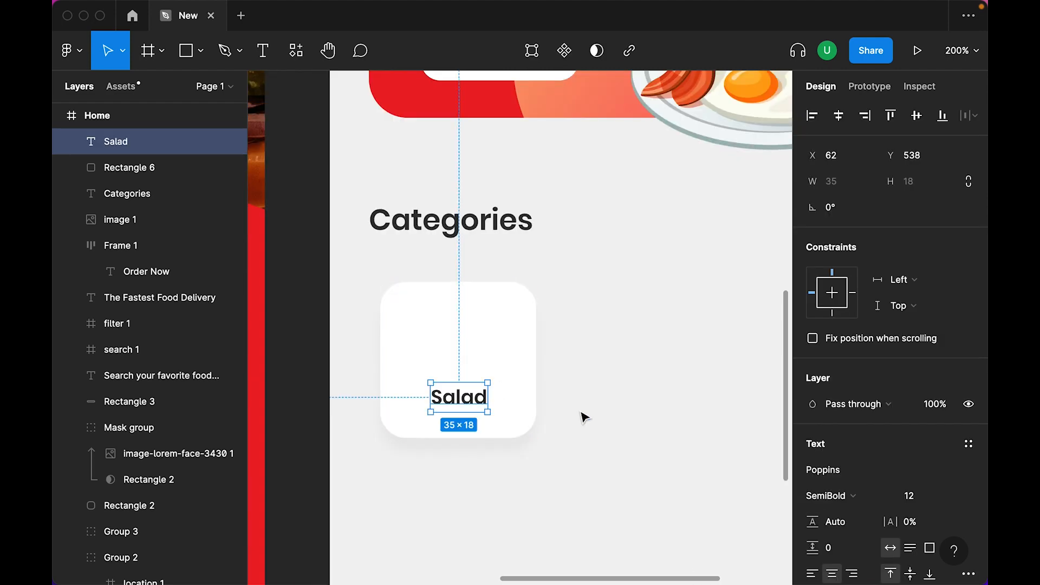
key("ctrl+v")
left_click(859, 184)
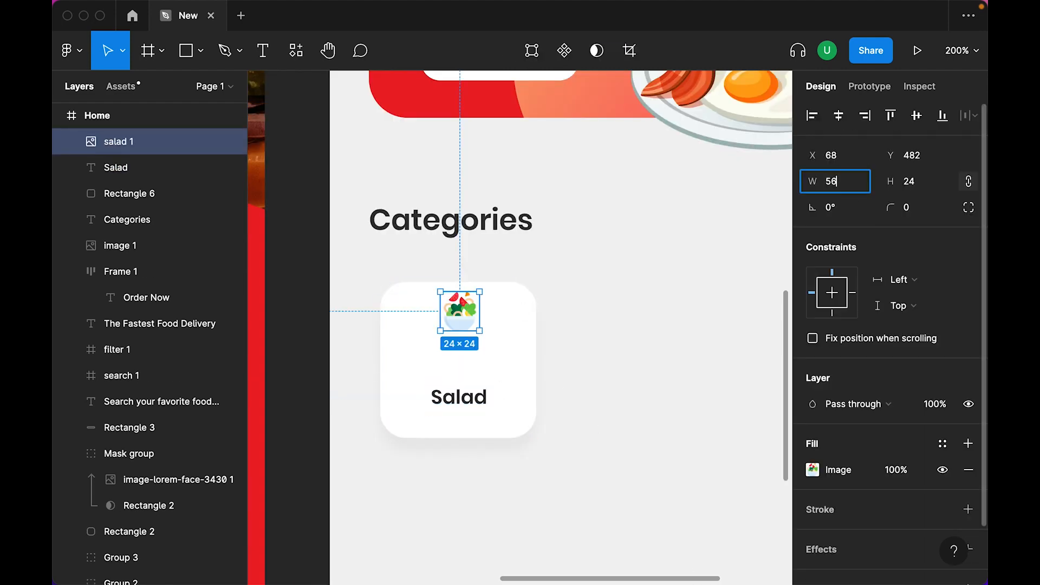
type("56")
key("Return")
mouse_move(487, 346)
left_mouse_down()
mouse_move(457, 330)
mouse_move(473, 333)
left_mouse_up()
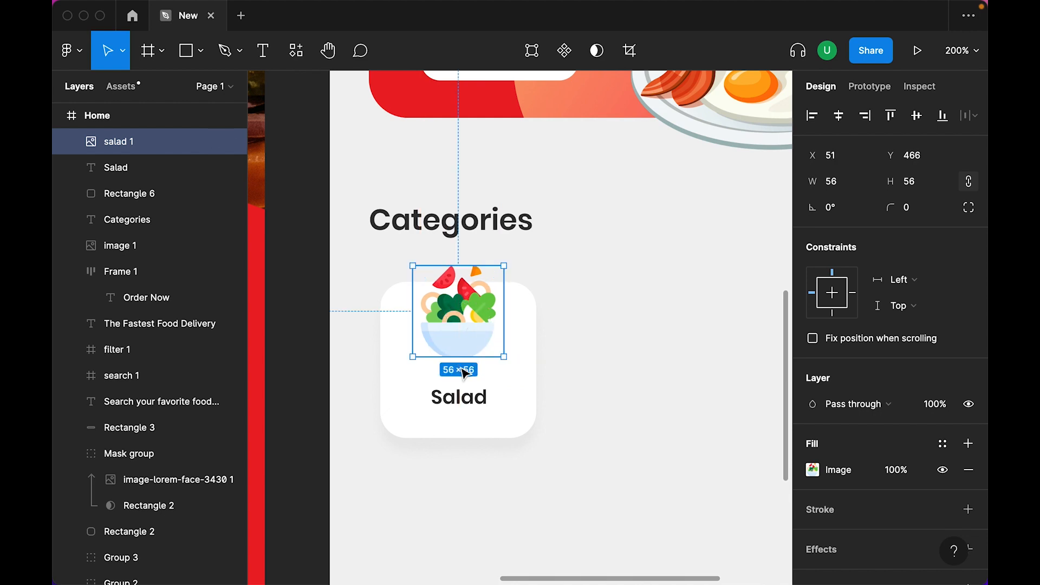
Step: Enlarge the salad image to 64 × 64
left_click(515, 395, "shift")
key("Escape")
left_click(490, 346)
left_click(844, 185)
type("6")
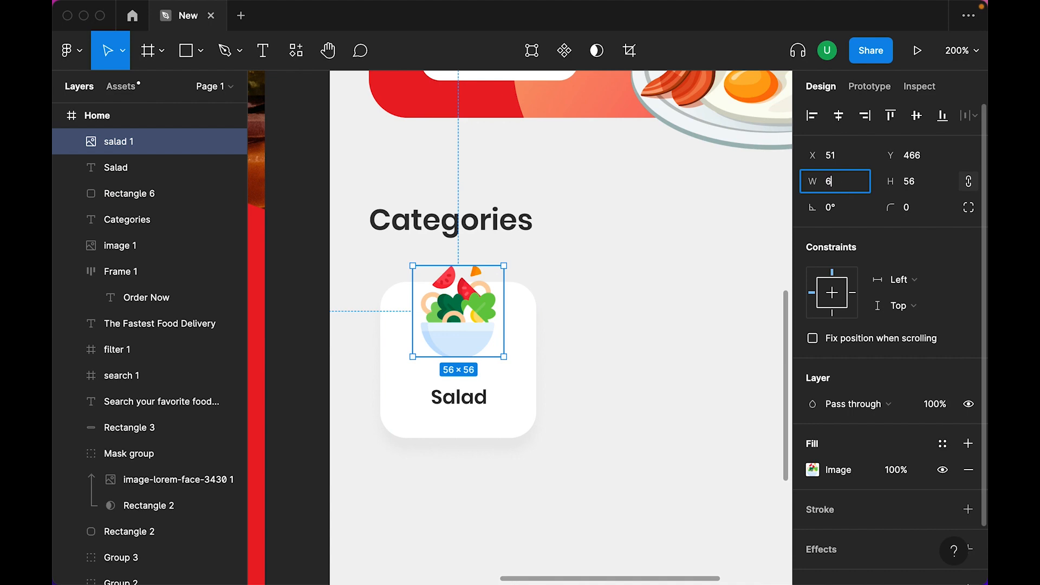
type("4")
key("Return")
Step: Align the salad image, Salad label and white square on their horizontal centres
key("Escape")
left_click_drag(604, 534, 393, 327)
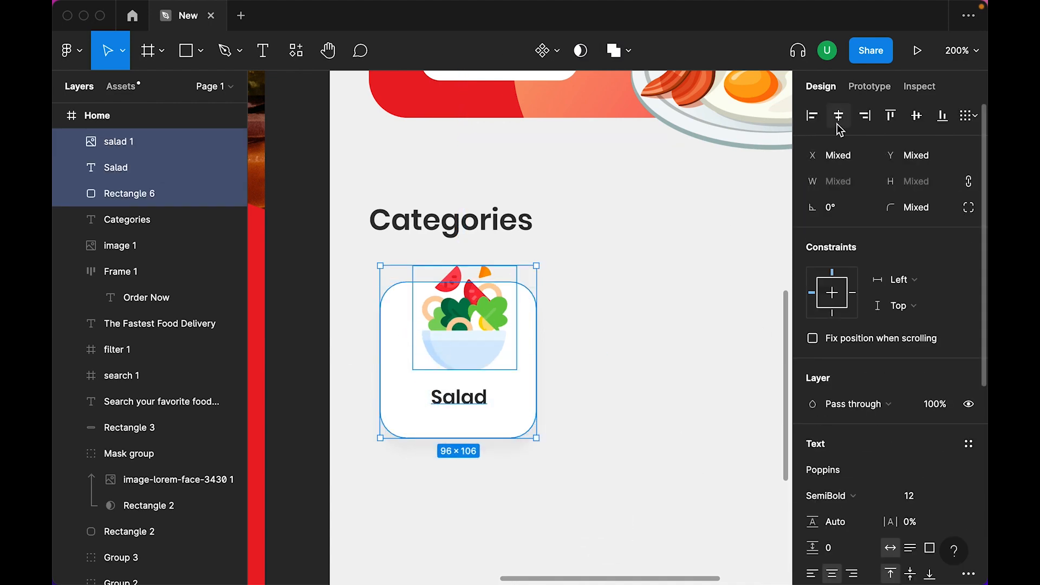
left_click(839, 116)
key("Escape")
left_click(470, 364)
left_click(685, 395)
key("minus")
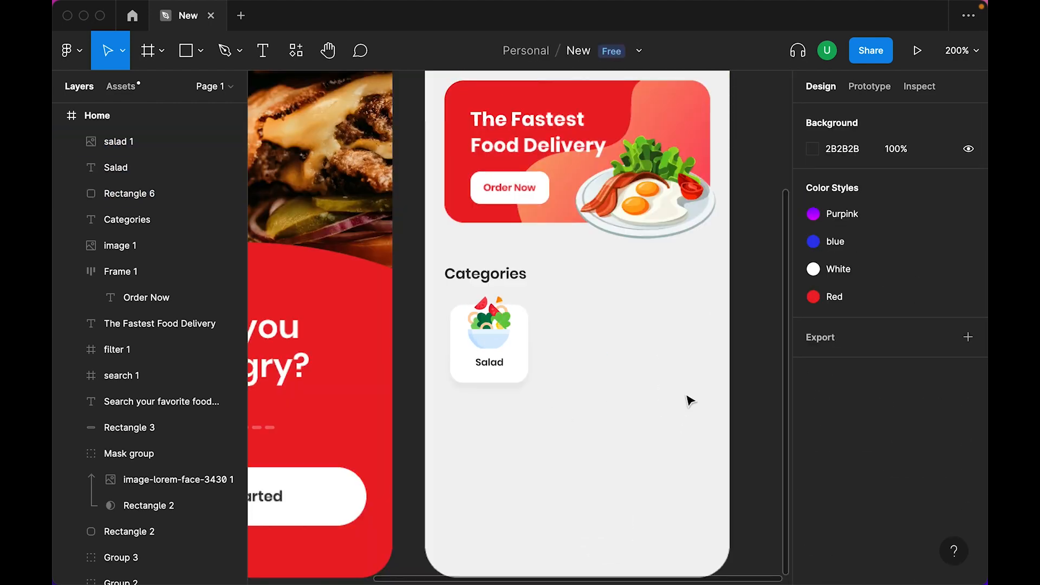
Step: Duplicate the Salad card's square and label to the right, leaving a 12 px gap between the cards
scroll(547, 406, "up", 2)
scroll(547, 406, "right", 2)
left_click_drag(470, 434, 566, 401)
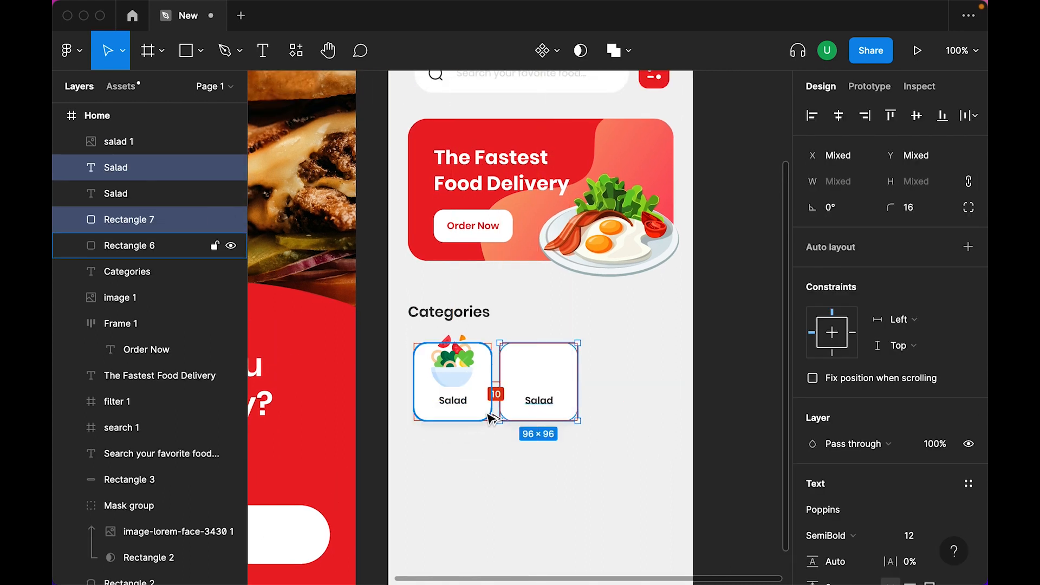
key("Right")
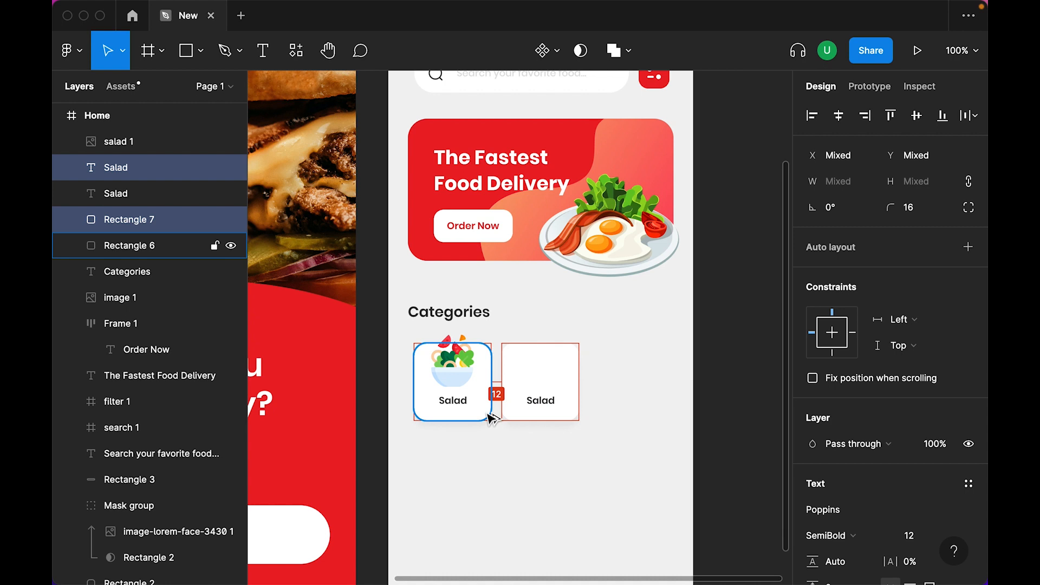
Step: Change the second card's label to Fries
left_click(539, 497)
double_click(548, 405)
type("Fries")
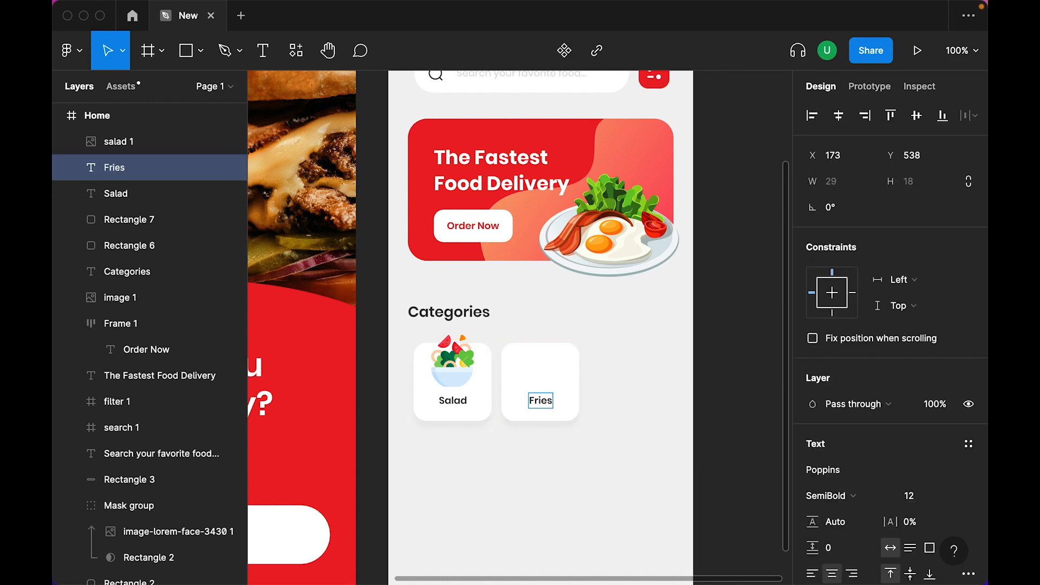
Step: Paste the french fries image, scale it down onto the Fries card and set its size to 64 × 64
key("ctrl+v")
left_click_drag(548, 467, 611, 192)
scroll(595, 246, "up", 3)
left_click_drag(627, 106, 606, 472)
scroll(607, 472, "down", 3)
left_click_drag(617, 359, 543, 359)
left_click(458, 355)
left_click(559, 359)
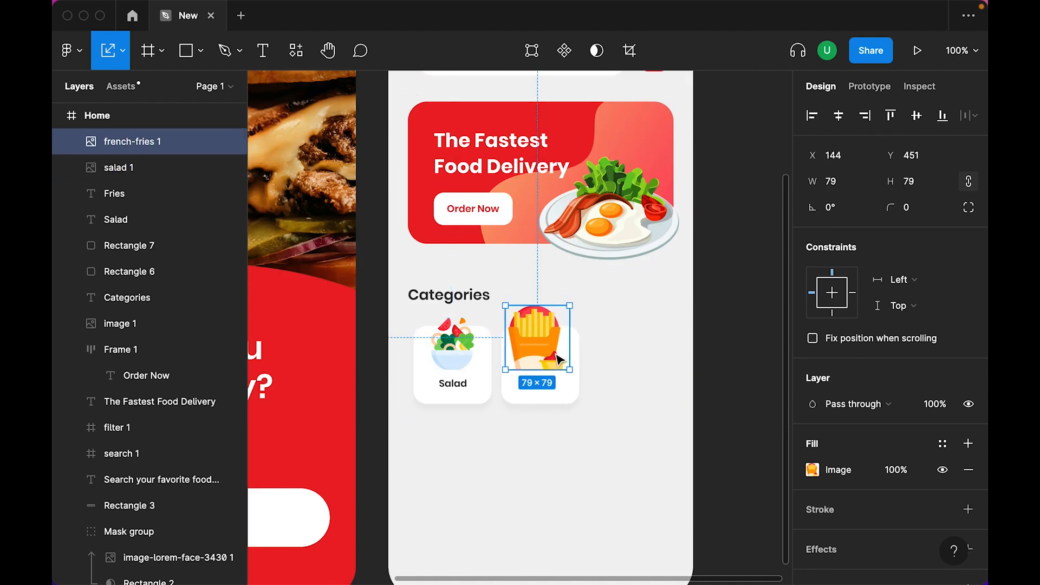
type("64")
key("Return")
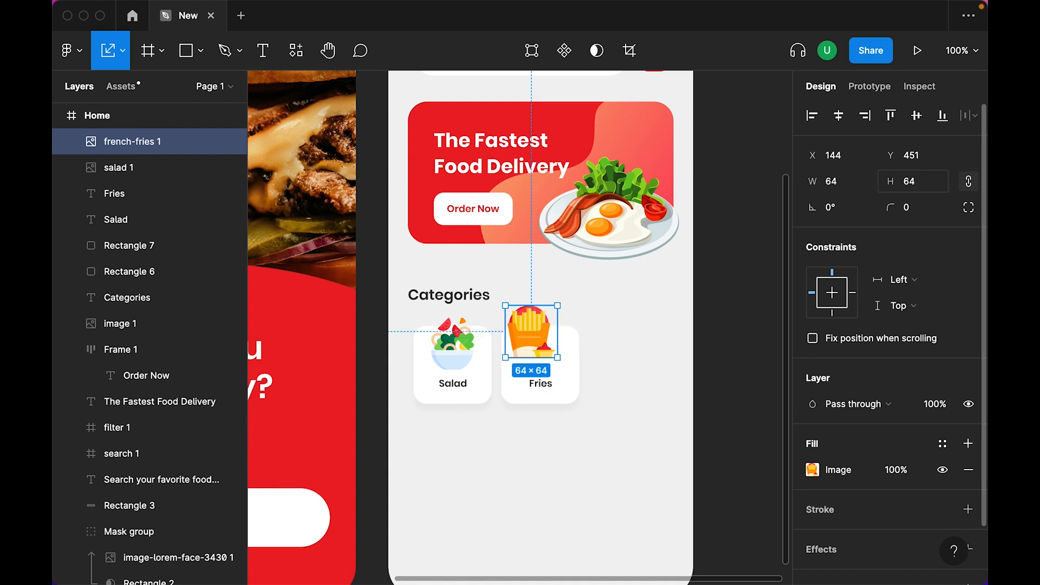
Step: Position the fries image above the Fries label, overlapping the card's upper edge like the salad image
left_click_drag(535, 342, 540, 353)
left_click(540, 383, "shift")
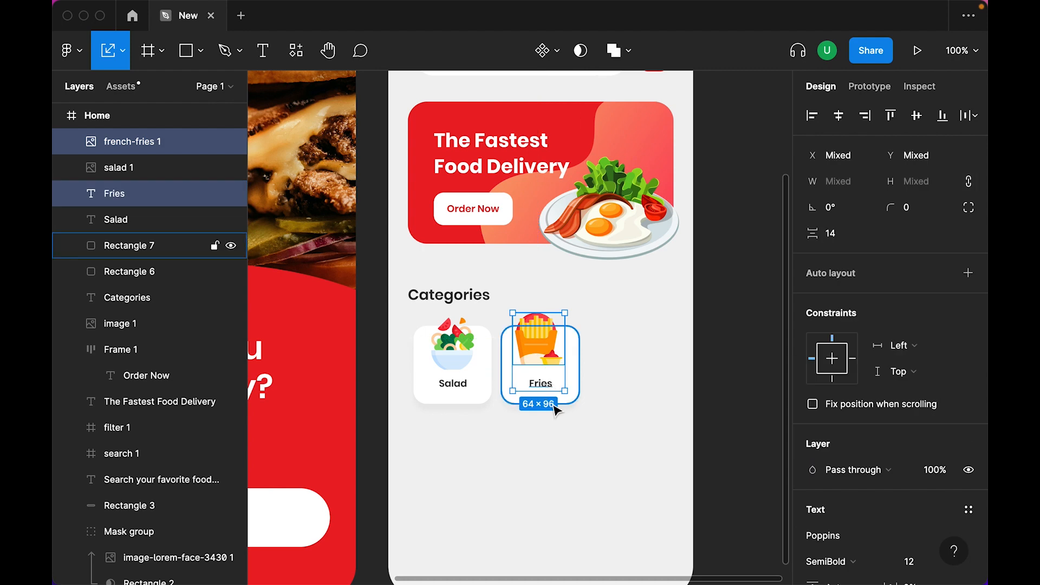
left_click(569, 394, "shift")
left_click(608, 481)
Step: Duplicate the Fries card's square and label to the right and relabel the copy Icecream
left_click_drag(603, 471, 609, 401)
left_click(612, 503)
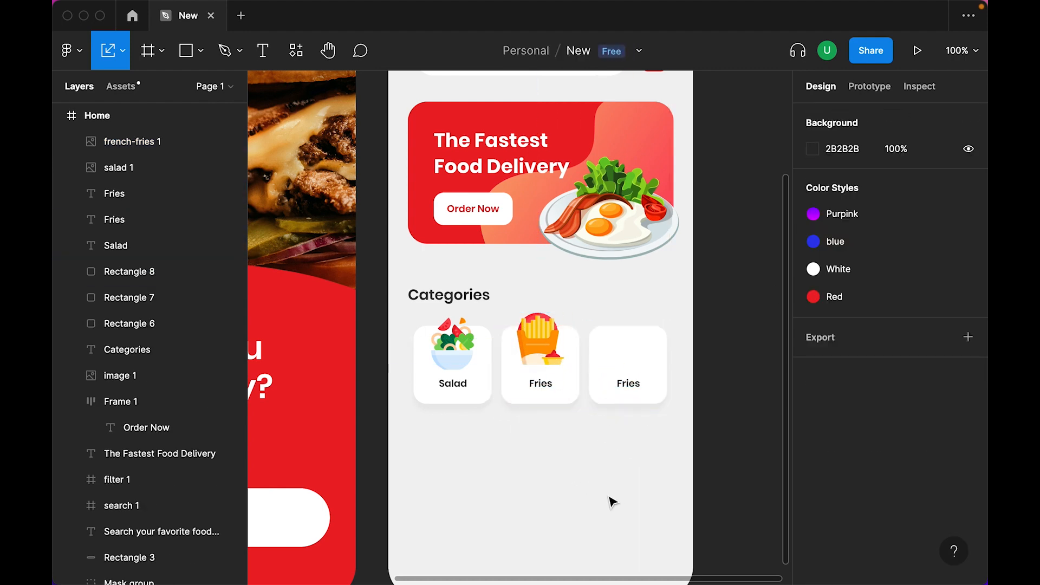
type("Icecream")
key("Escape")
key("Escape")
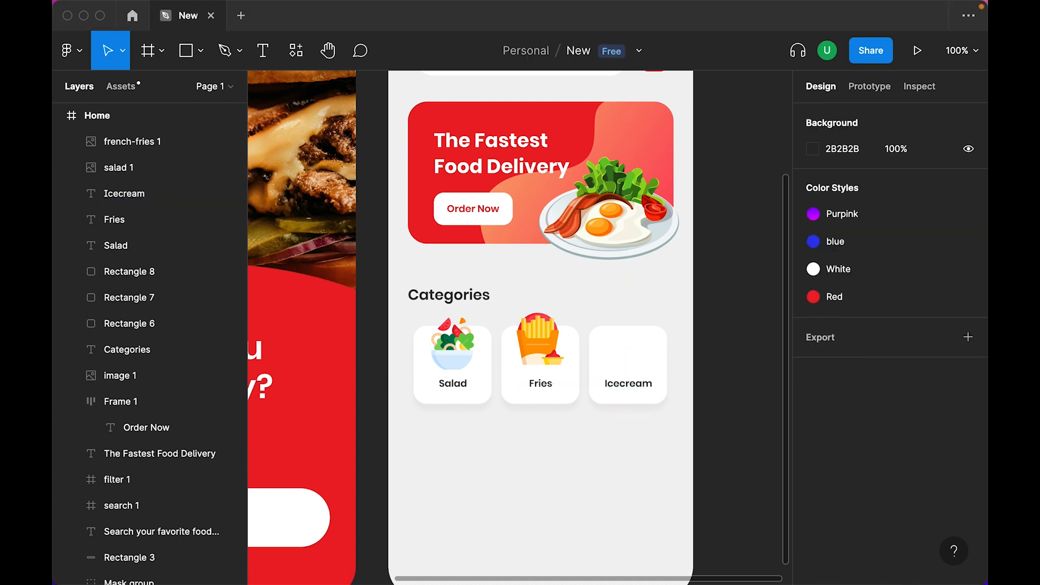
Step: Replace the third card's label text with Taco
double_click(629, 383)
type("Taco")
left_click(743, 374)
Step: Place the taco image above the Taco label and align it with the label and card
left_click_drag(987, 412, 651, 455)
key("Return")
left_click_drag(473, 284, 628, 351)
left_click(627, 384, "shift")
left_click(596, 392, "shift")
left_click(655, 478)
left_click(588, 482)
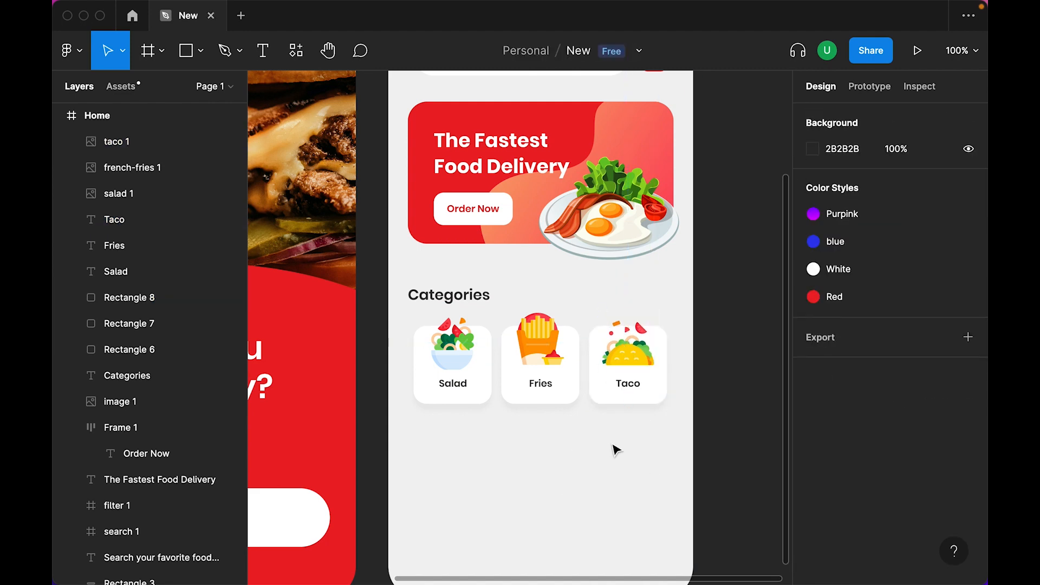
Step: Reduce the drop shadow opacity on all three category card squares together
left_click(601, 393)
left_click(512, 393, "shift")
left_click(425, 392, "shift")
scroll(836, 460, "down", 3)
left_click(808, 485)
left_click(698, 553)
left_click(518, 467)
Step: Shift all three category cards left so the Salad card lines up with the Categories heading's left edge
scroll(517, 435, "down", 1)
left_click_drag(460, 264, 460, 413)
key("super+z")
left_click_drag(414, 281, 644, 360)
left_click(631, 416)
Step: Duplicate the Taco card's empty square to the right so it runs past the Home screen's edge, keeping the card spacing
left_click_drag(640, 360, 741, 355)
left_click(562, 356)
left_click(694, 349)
key("Right")
key("Right")
key("Right")
key("Right")
left_click(639, 407)
Step: Move the fourth square's layer into the Home frame so the frame clips it
left_click(690, 339)
left_click_drag(107, 116, 104, 150)
left_click(633, 466)
Step: Set the fourth square's opacity to 40%
left_click(679, 347)
key("4")
left_click(630, 427)
Step: Duplicate the Categories heading to the right on the same line and change the copy's text to View All
scroll(613, 425, "up", 1)
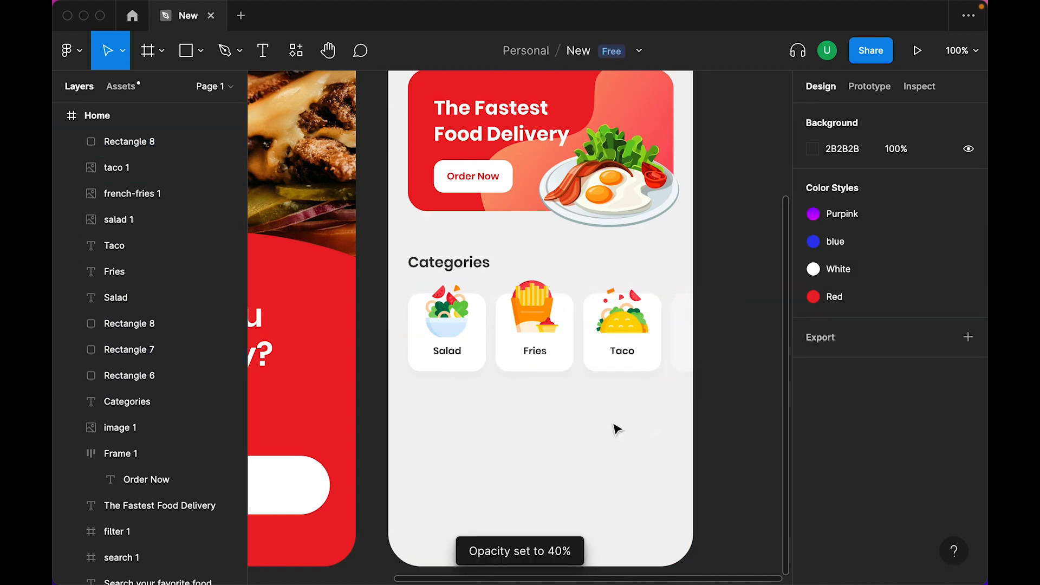
scroll(617, 429, "up", 2)
left_click_drag(434, 307, 616, 309)
double_click(631, 304)
type("View All")
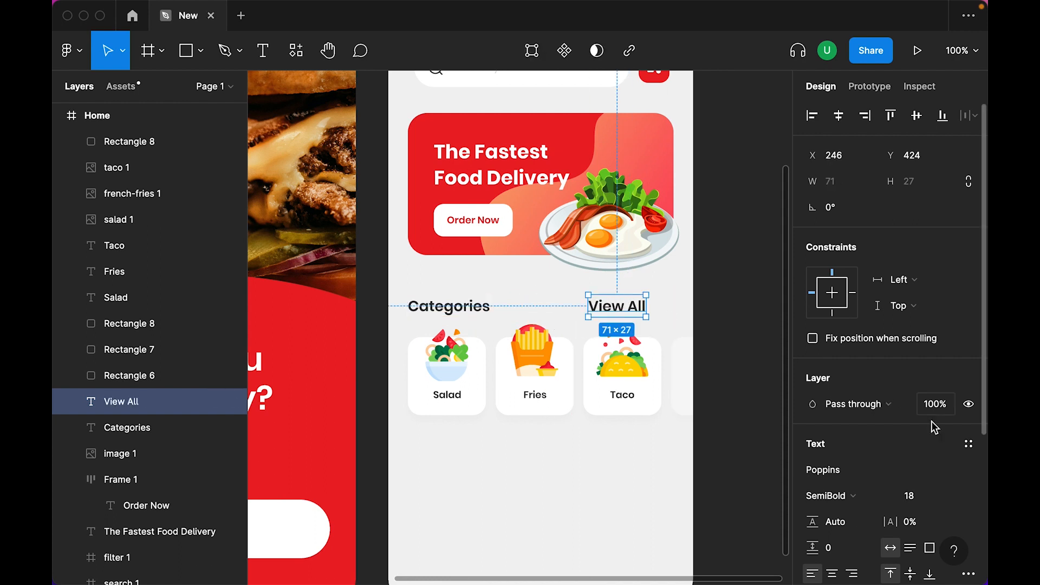
Step: Set the View All text to font size 12 and apply the Red colour style
type("12")
key("Return")
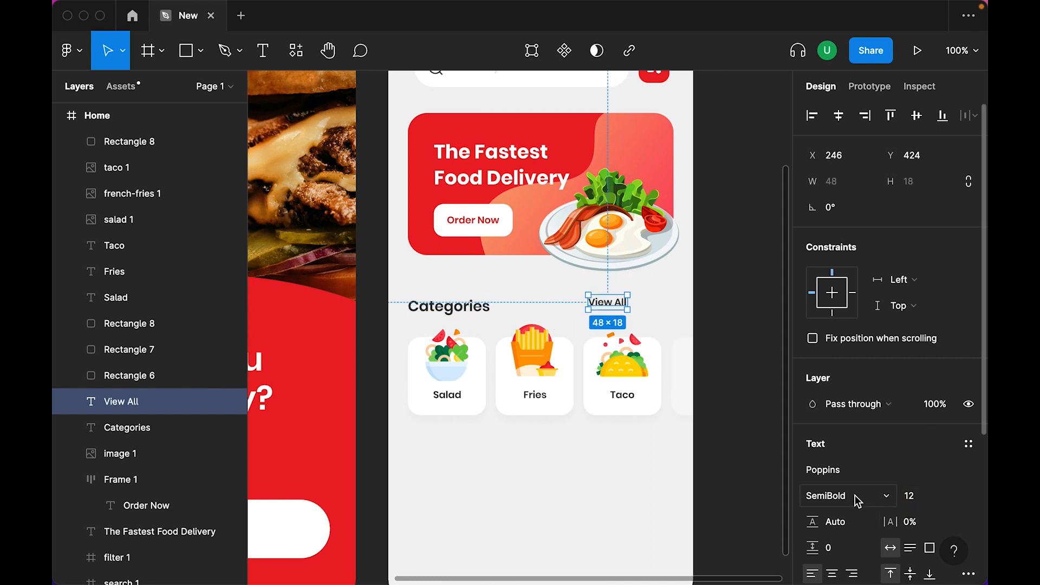
scroll(884, 502, "down", 5)
left_click(940, 404)
left_click(903, 355)
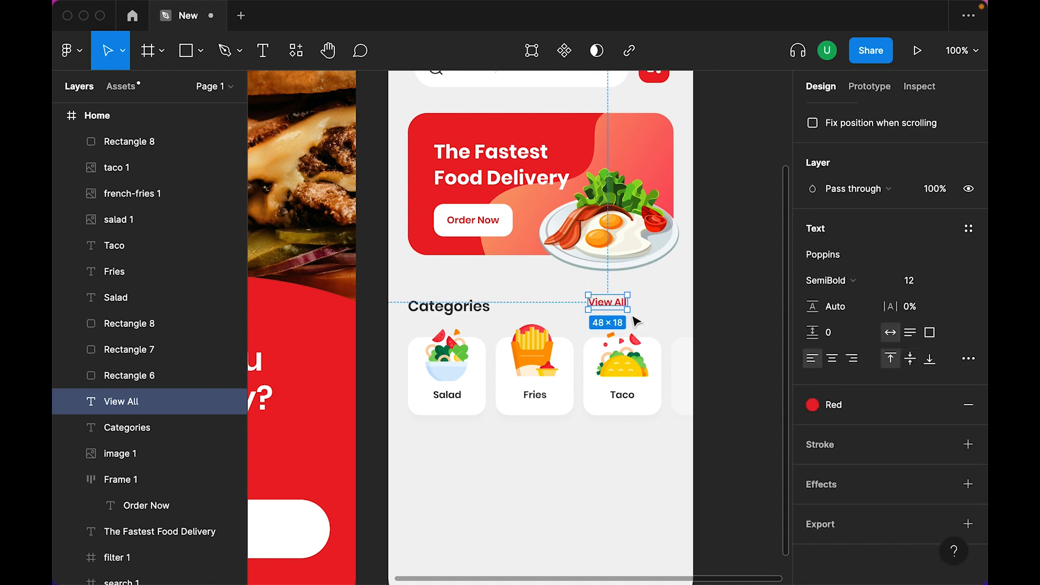
Step: Right-align the View All text and position it 24 px from the Home screen's right edge
left_click(853, 358)
left_click_drag(624, 313, 662, 307)
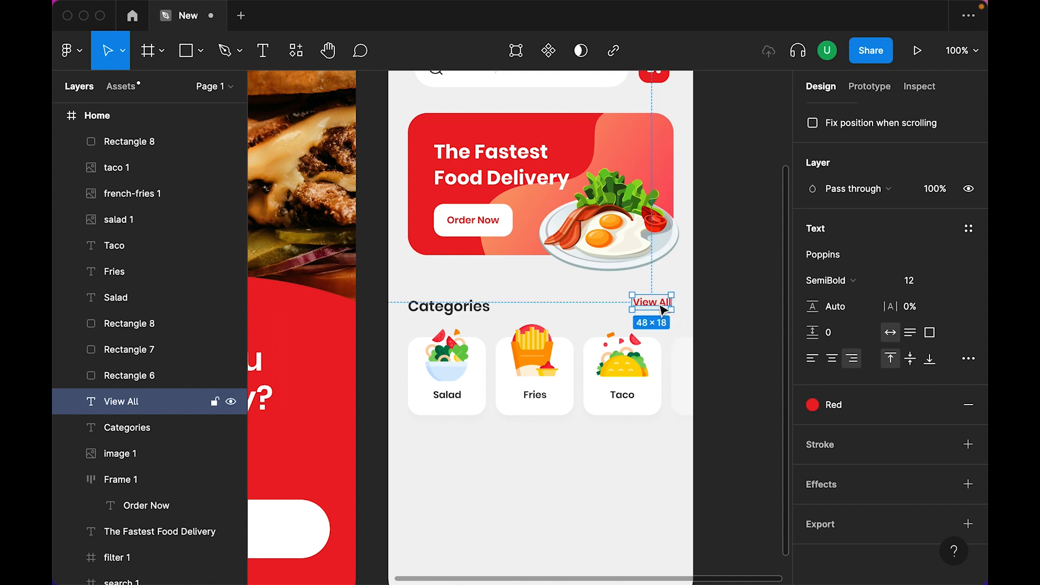
key("alt+Right")
key("alt+Right")
key("alt+Right")
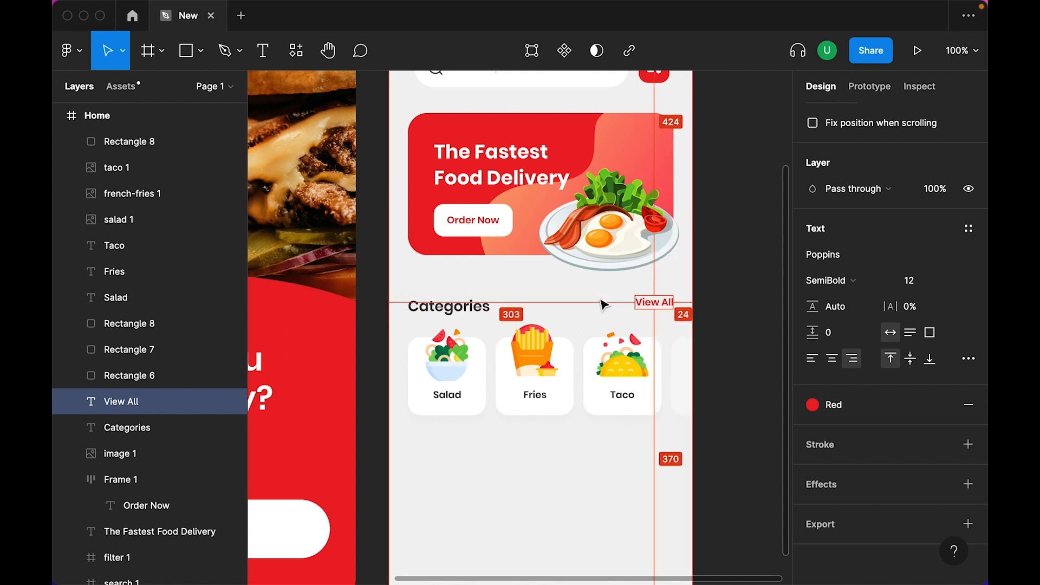
Step: Align View All and the Categories heading on their vertical centres
left_click(420, 315, "shift")
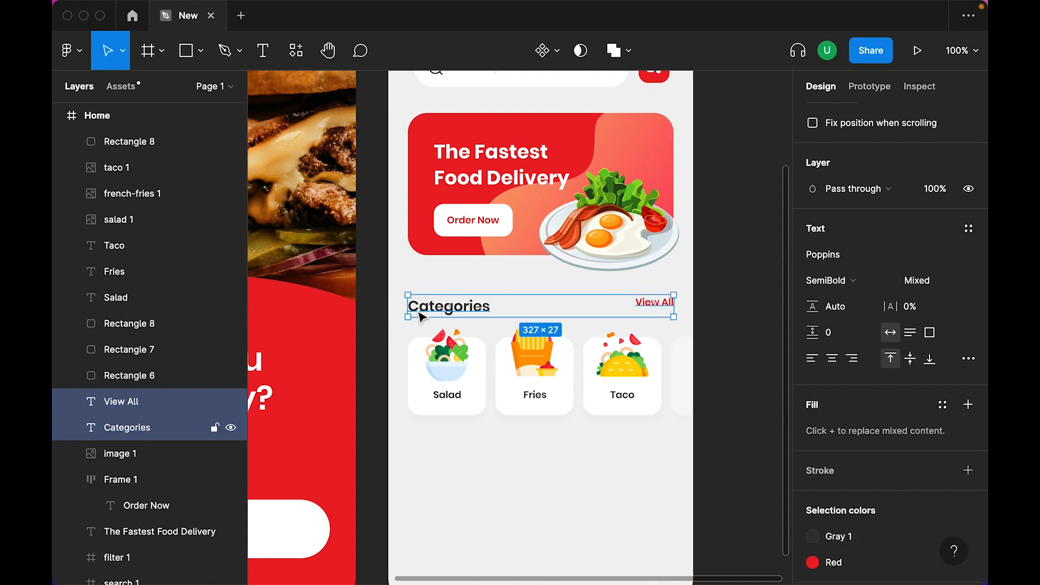
scroll(873, 199, "up", 5)
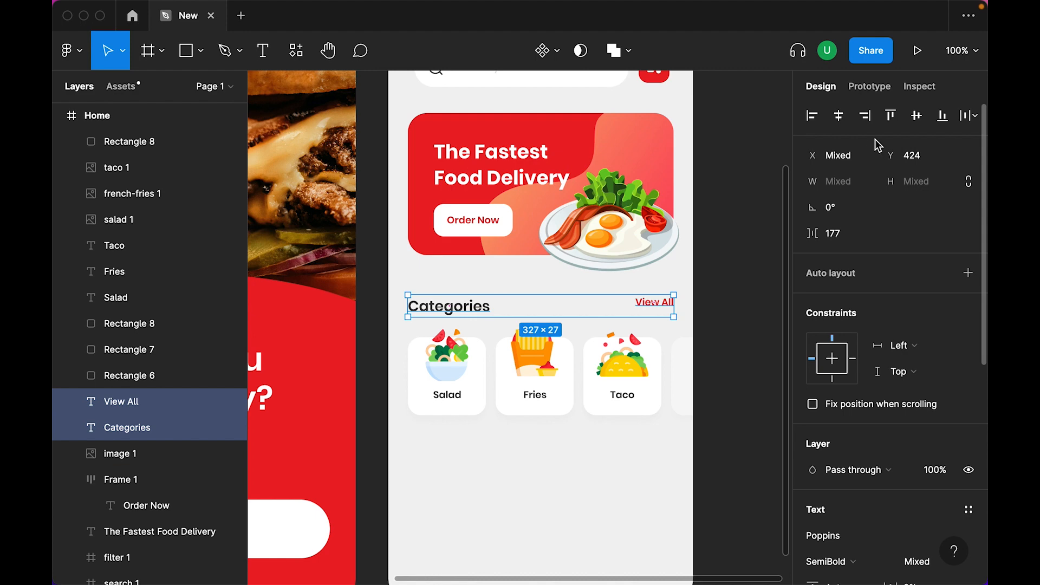
left_click(506, 506)
scroll(506, 507, "up", 5)
scroll(531, 547, "down", 4)
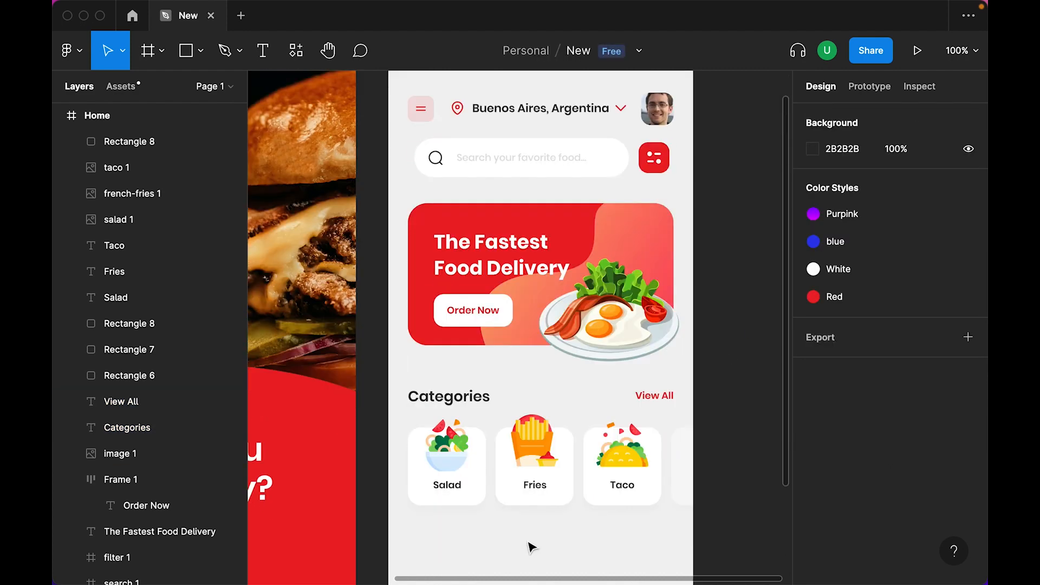
scroll(531, 547, "down", 2)
left_click_drag(410, 320, 650, 434)
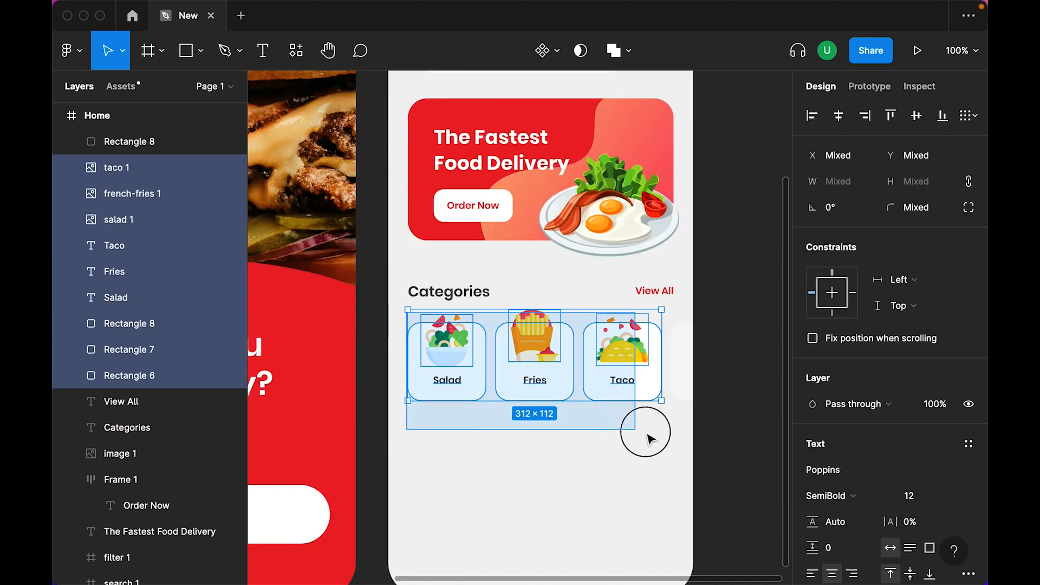
left_click(517, 496)
Step: Duplicate the Categories heading below the category cards, keeping it left-aligned at X 24, and nudge the copy up to Y 603
scroll(517, 496, "down", 1)
left_click_drag(461, 290, 461, 447)
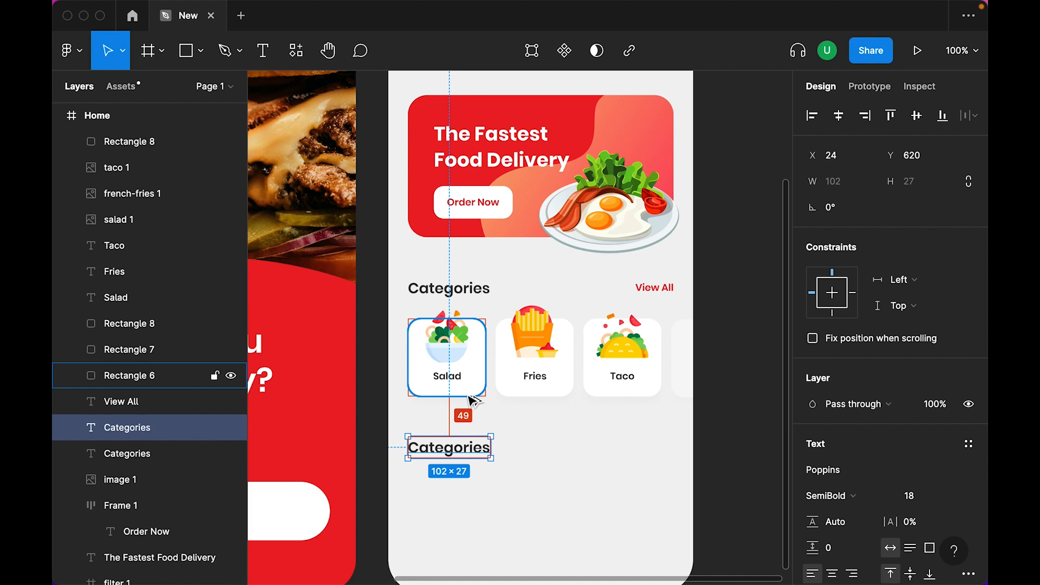
key("Up")
key("Up")
key("Up")
key("Up")
key("Up")
key("Up")
key("Up")
key("Up")
key("Up")
key("Up")
key("Up")
key("Up")
key("Up")
key("Up")
key("Up")
key("Up")
key("Up")
left_click(486, 404)
left_click(469, 288)
left_click(601, 450)
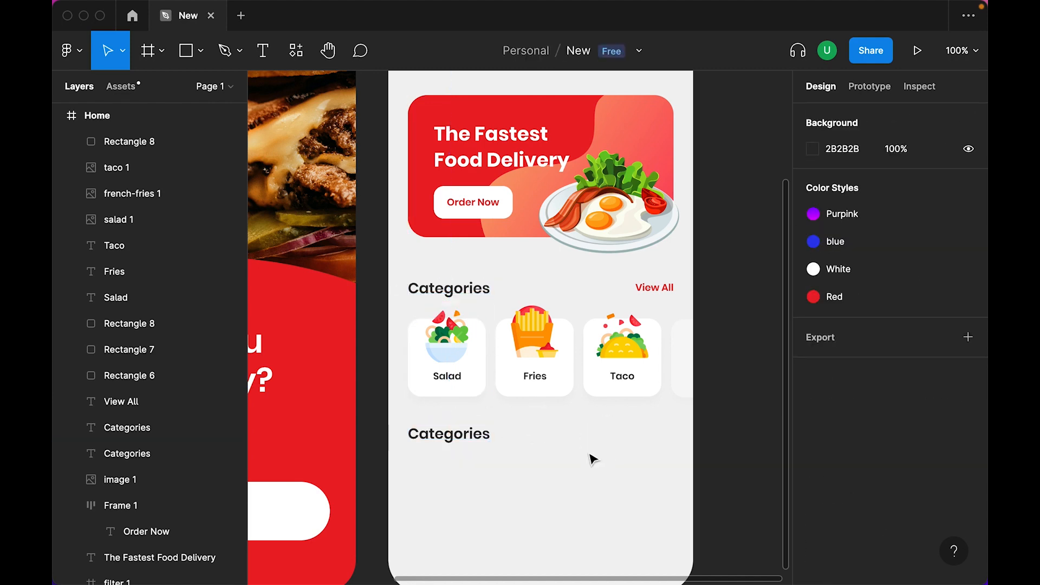
Step: Change the duplicated heading's text to Popular Today
scroll(593, 459, "down", 1)
double_click(473, 398)
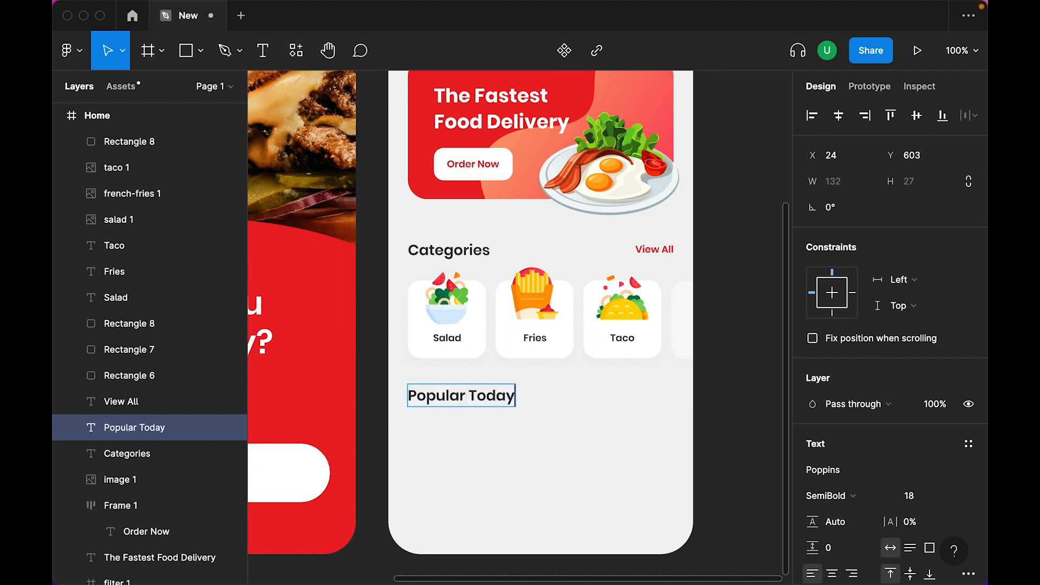
left_click(573, 464)
Step: Draw a 327 × 186 rectangle below the Popular Today heading at X 24, Y 646
scroll(574, 461, "down", 1)
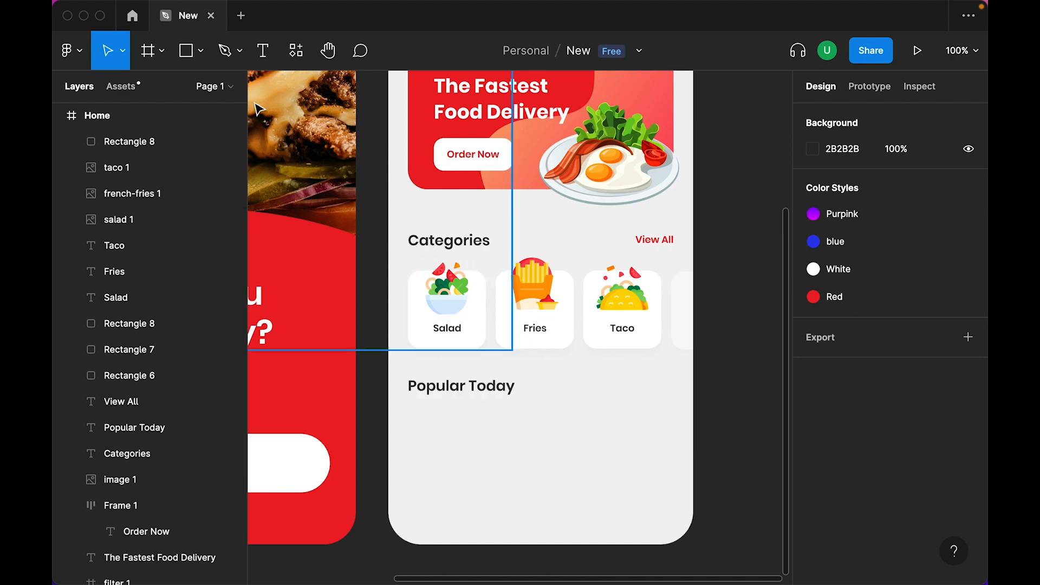
left_click(186, 51)
left_click_drag(413, 410, 609, 490)
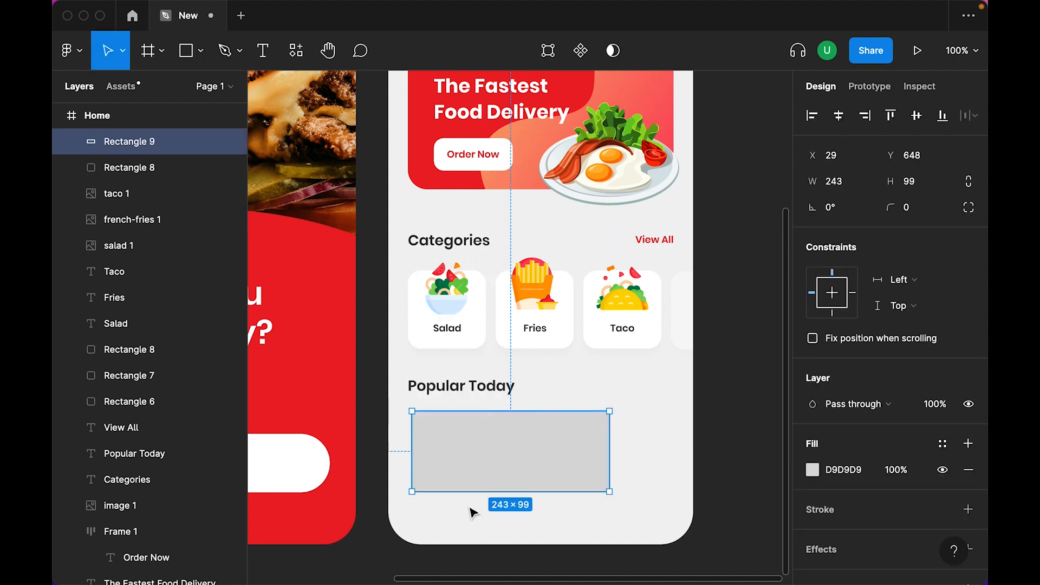
left_click_drag(463, 464, 464, 465)
left_click_drag(607, 458, 670, 412)
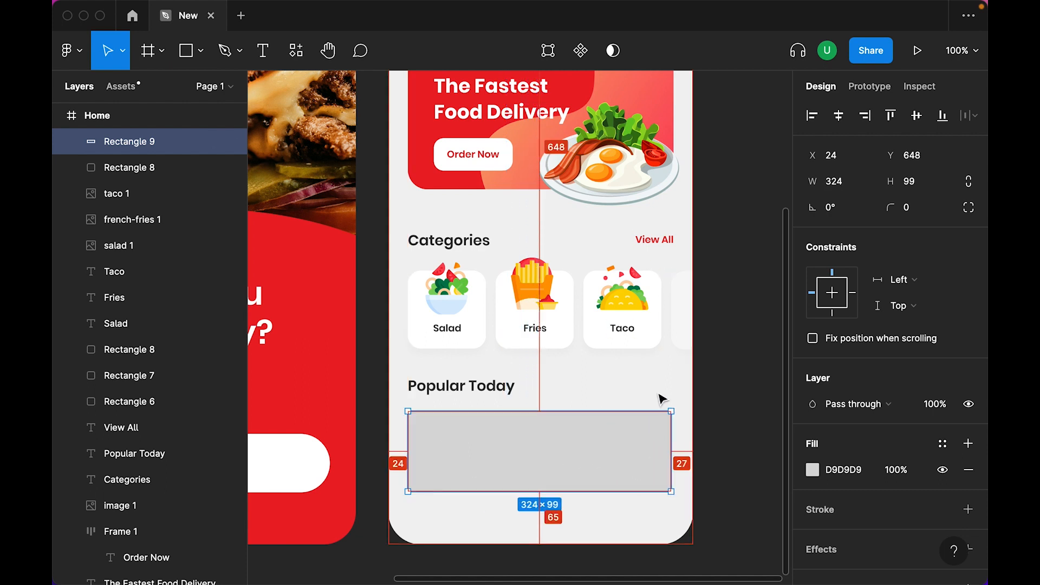
left_click_drag(523, 492, 527, 562)
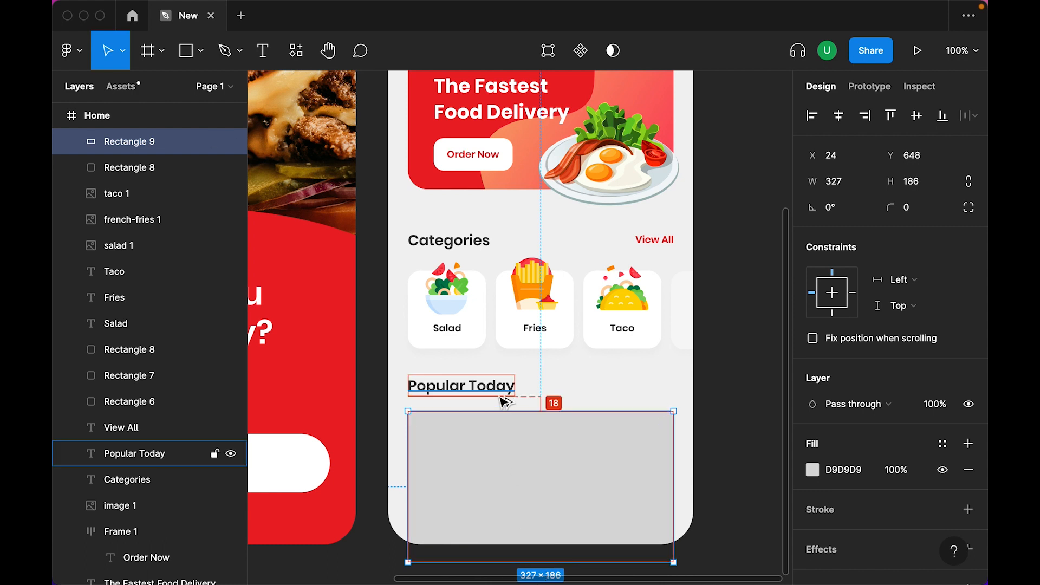
key("alt+Up")
key("alt+Up")
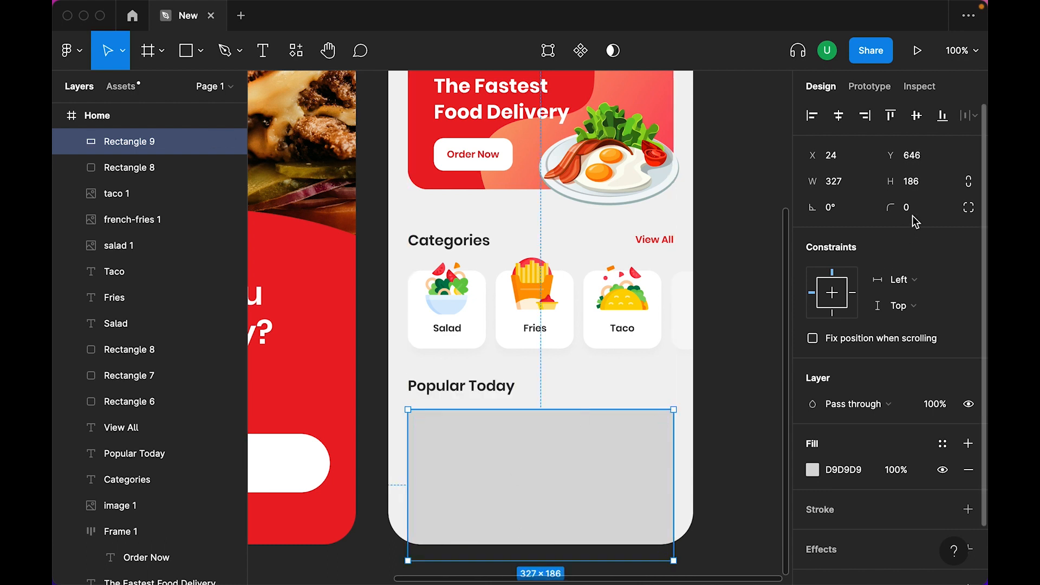
Step: Round the Popular Today rectangle's corners, first with a radius of 12 and then with a larger one
type("12")
key("Return")
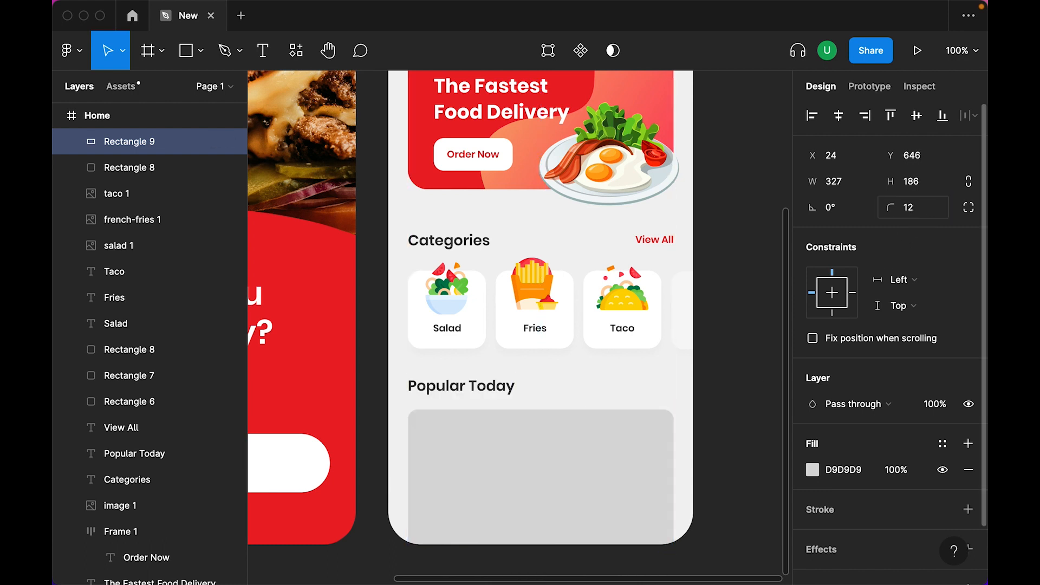
left_click(916, 211)
key("Return")
Step: Paste the burger and fries photo onto the Home screen and mask it with the rounded Popular Today rectangle
key("super+v")
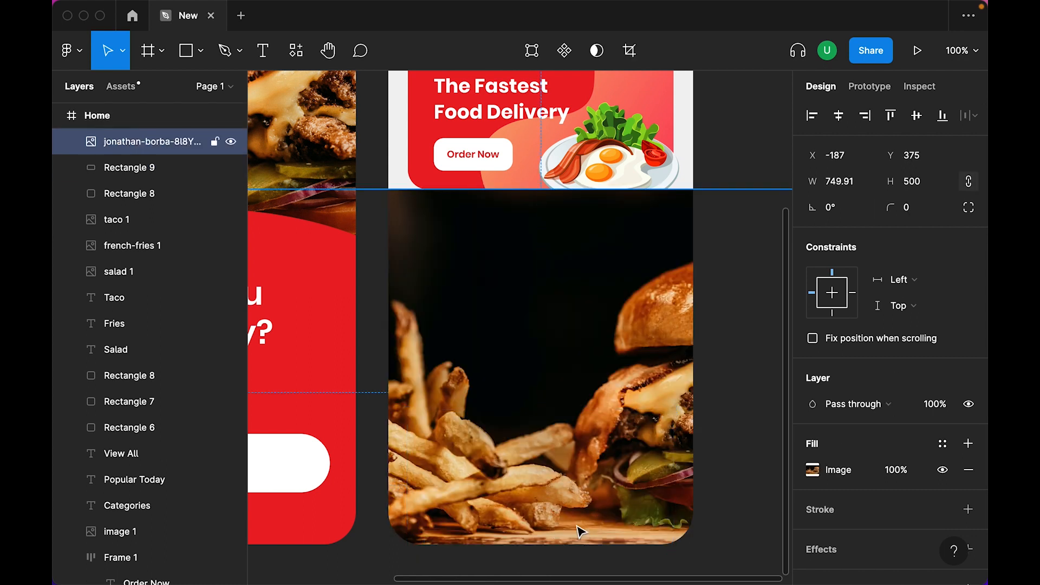
left_click(135, 159)
left_click(137, 142, "shift")
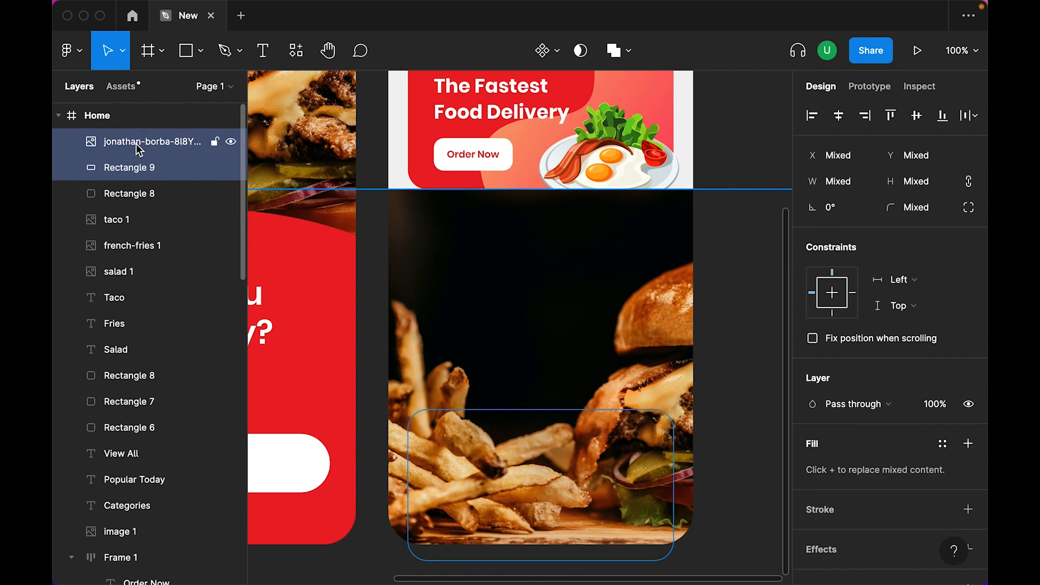
left_click(578, 56)
left_click(766, 386)
scroll(733, 386, "down", 3)
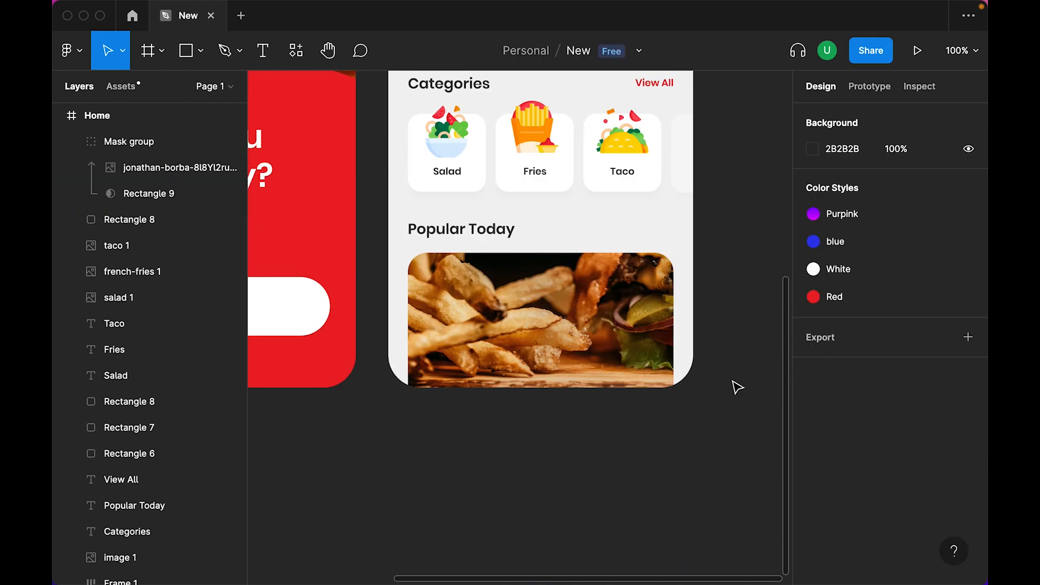
Step: Scale down and reposition the masked photo so the fries and the whole burger fit inside the Popular Today card
double_click(543, 331)
key("minus")
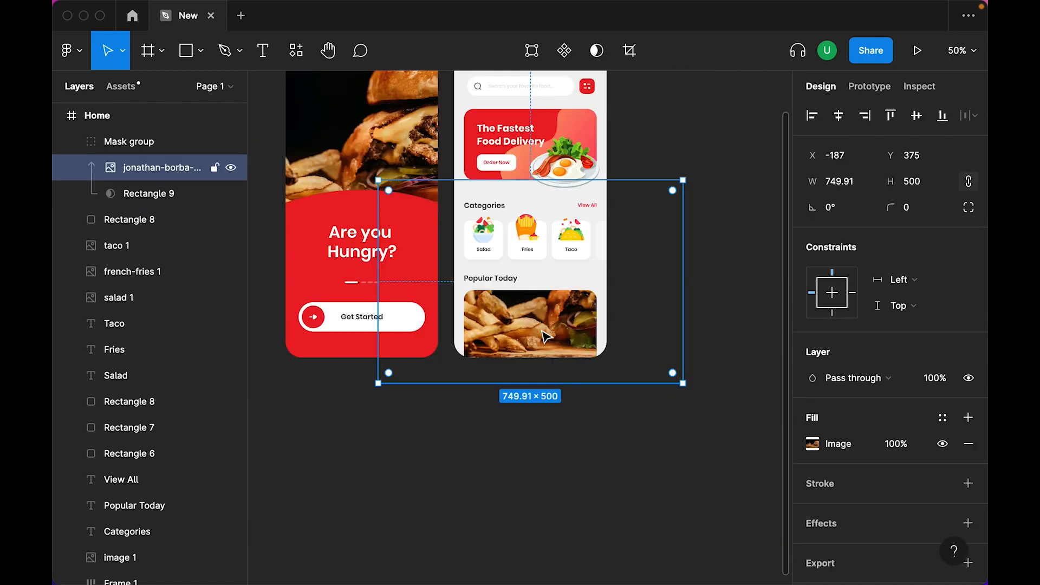
left_click_drag(525, 177, 543, 274)
mouse_move(550, 347)
left_mouse_down()
mouse_move(555, 332)
mouse_move(558, 342)
left_mouse_up()
left_click(697, 339)
key("plus")
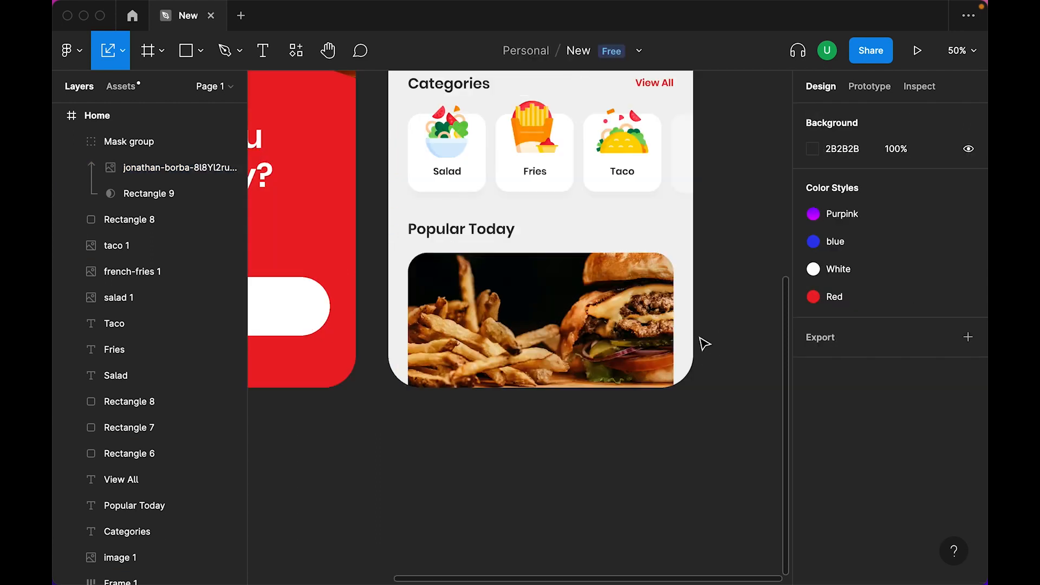
double_click(550, 340)
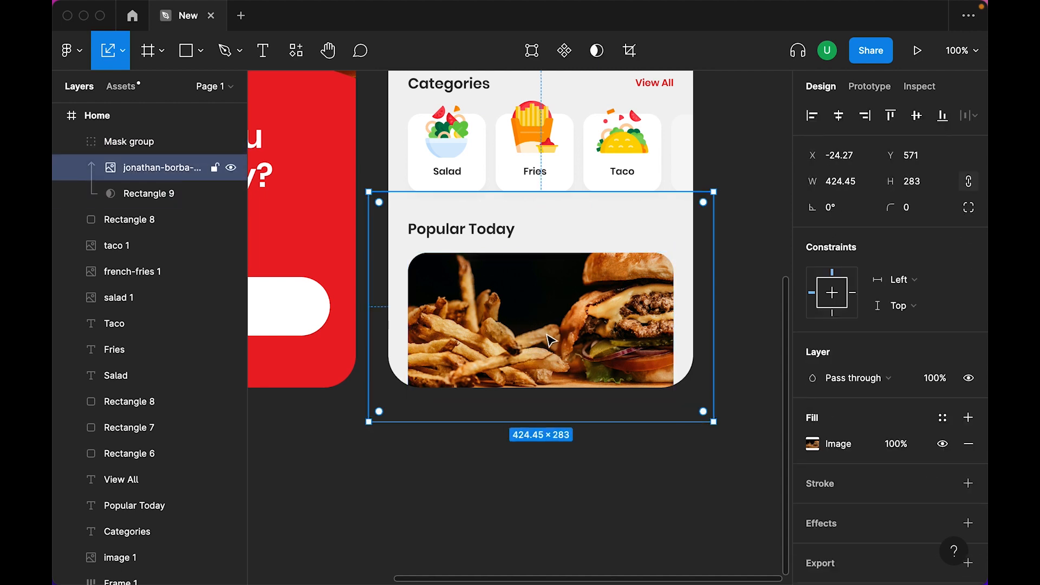
left_click_drag(555, 195, 561, 236)
left_click(761, 298)
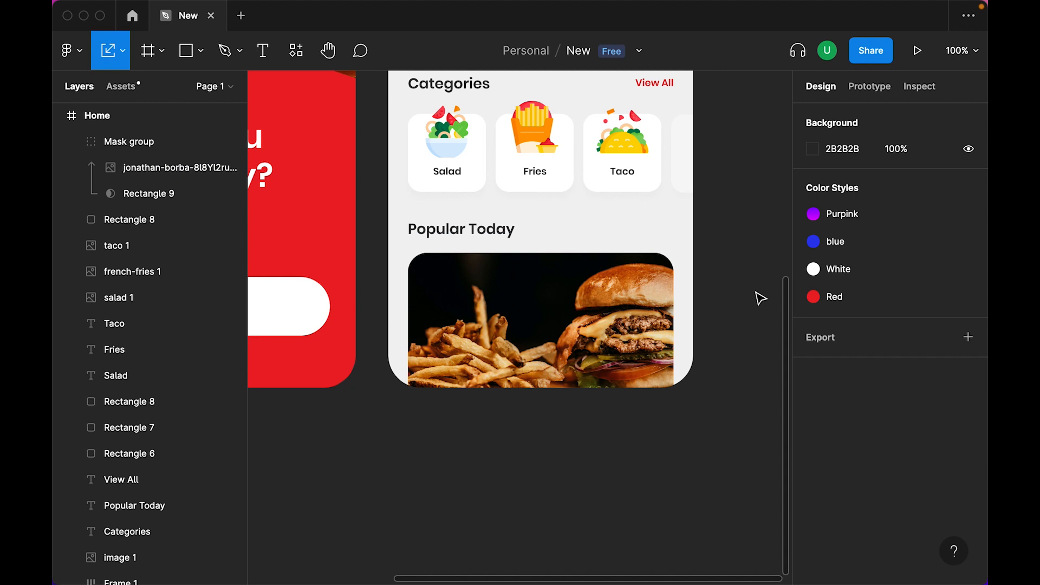
Step: Draw a 375 × 80 navigation bar rectangle across the Home screen's bottom edge and apply the White colour style
key("r")
mouse_move(388, 323)
left_mouse_down()
mouse_move(546, 370)
mouse_move(694, 388)
left_mouse_up()
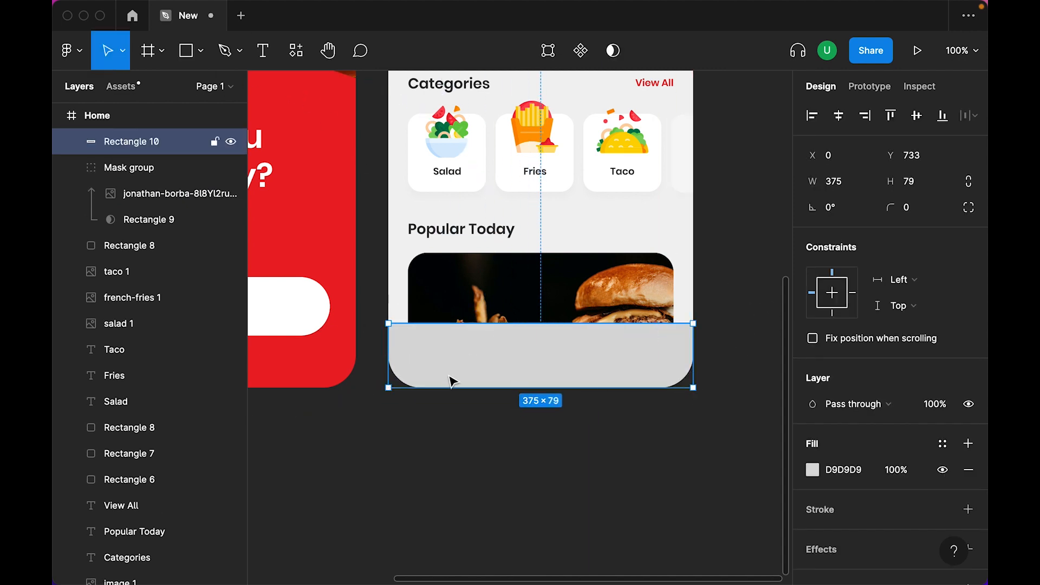
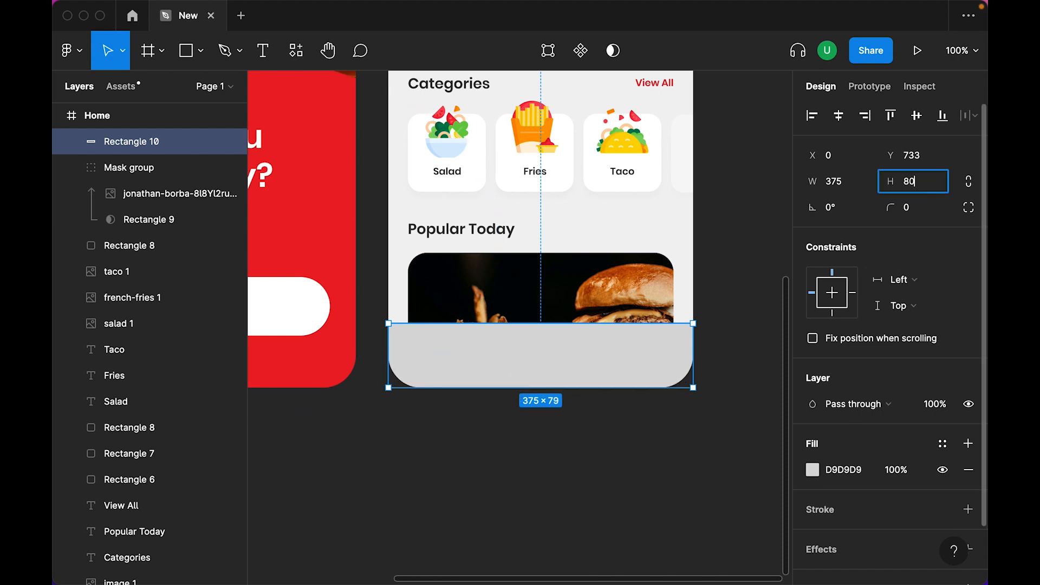
left_click_drag(607, 372, 608, 373)
left_click(617, 432)
left_click(595, 356)
left_click(943, 444)
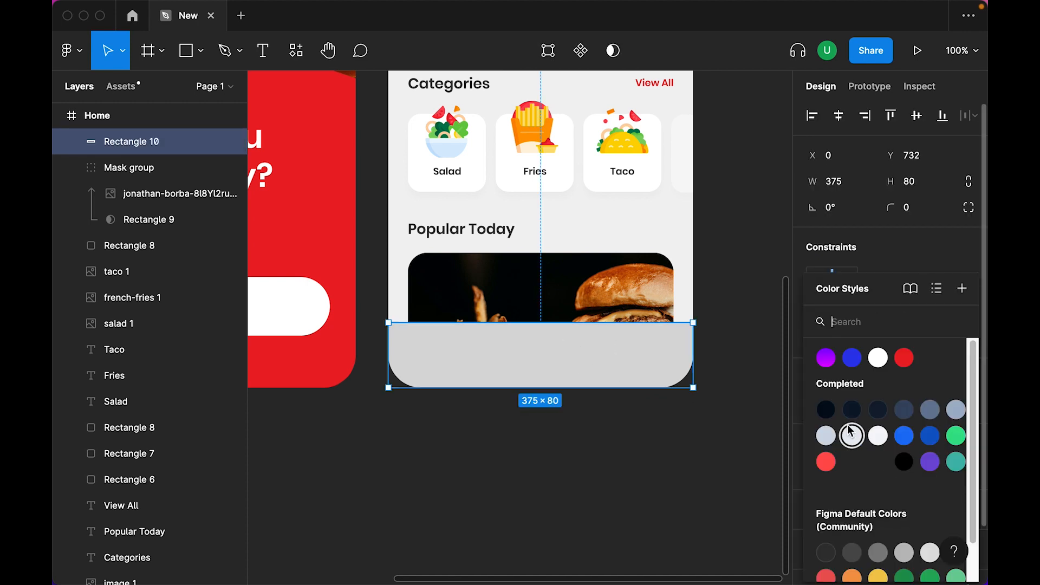
left_click(871, 359)
left_click(581, 450)
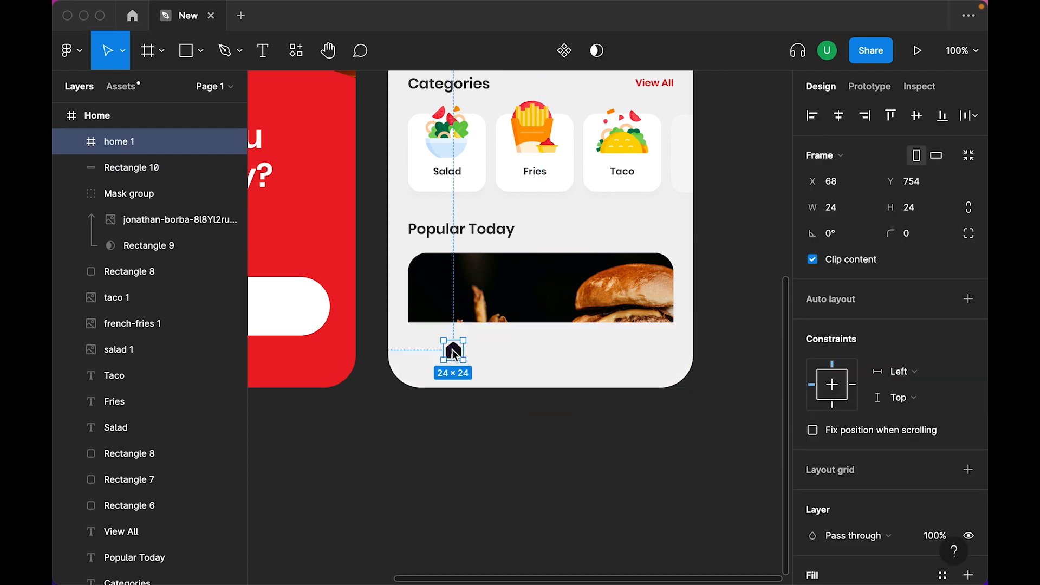
Step: Place the home icon at X 24 in the navigation bar and add the Heart icon from the icon library beside it
left_click(449, 352)
left_click_drag(449, 352, 420, 353)
left_click(883, 528)
type("heart")
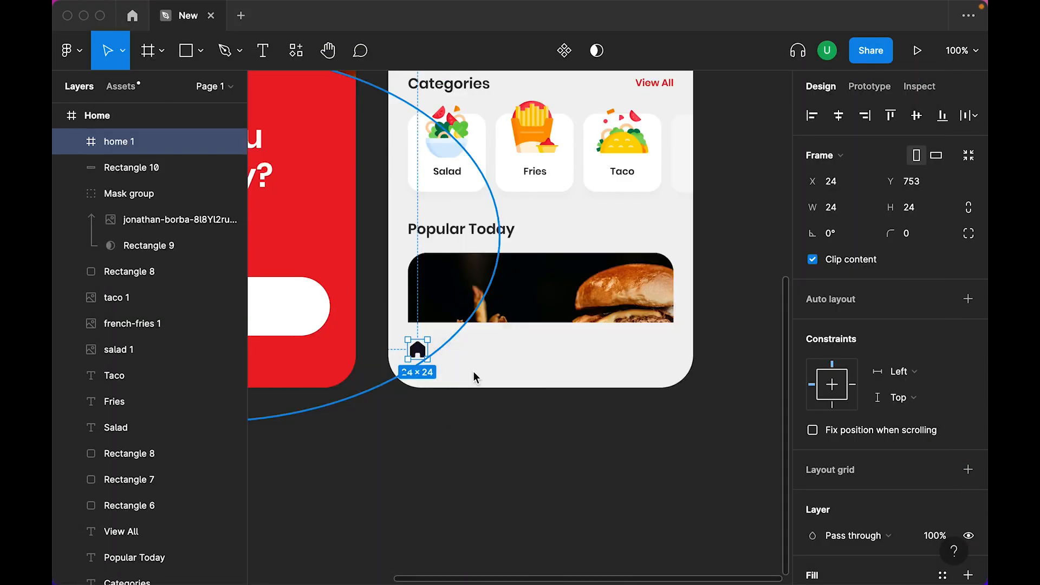
left_click_drag(473, 371, 450, 352)
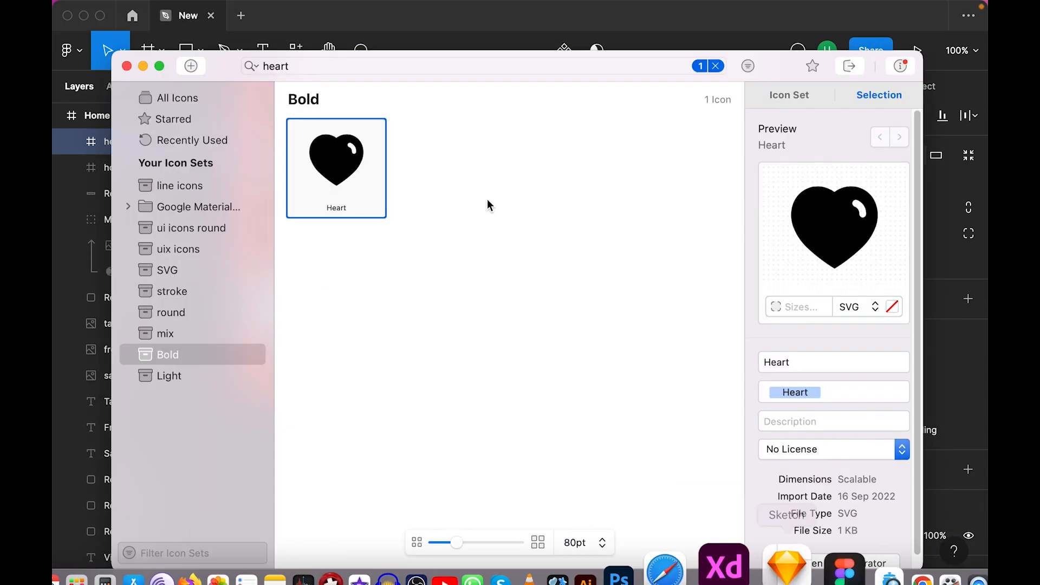
Step: Add the bag icon near the middle of the navigation bar and the discount icon to its right
key("super+f")
type("bag")
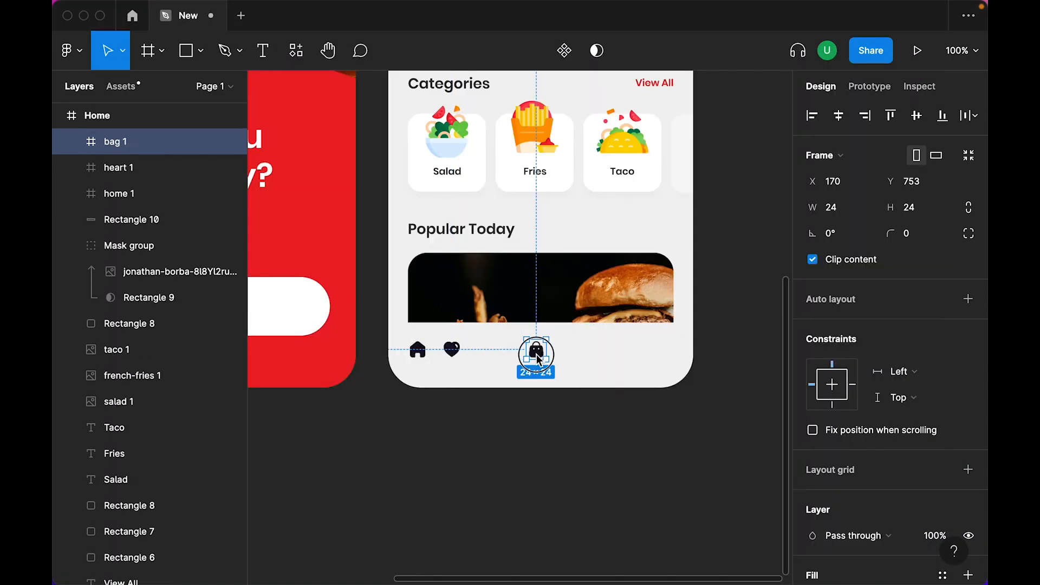
left_click_drag(523, 351, 525, 348)
left_click(829, 529)
key("super+f")
type("dis")
left_click_drag(336, 163, 599, 350)
Step: Add the Add User icon from the icon library at the right end of the navigation bar
left_click(753, 561)
key("super+f")
type("ad")
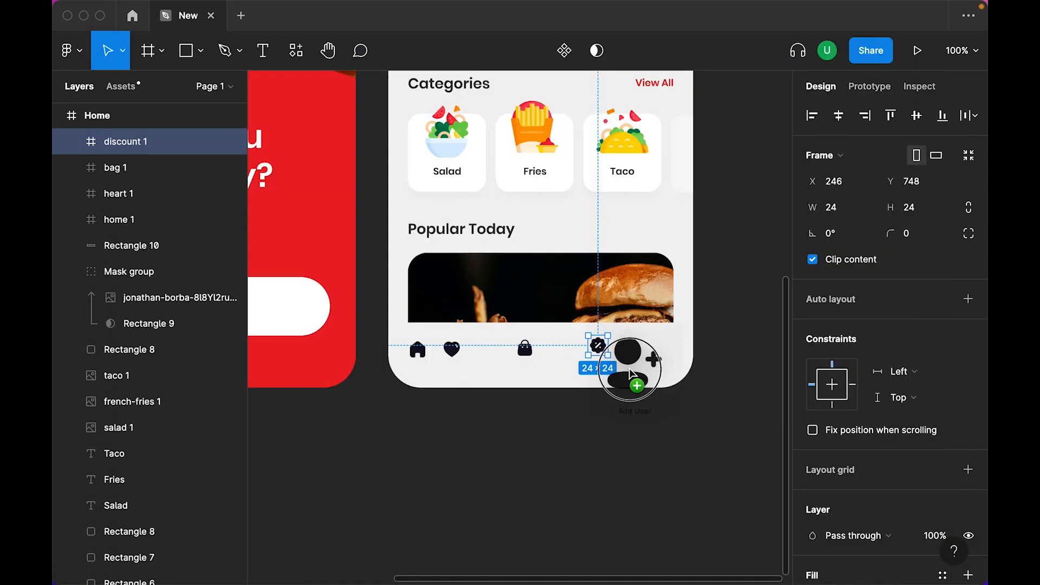
left_click_drag(630, 374, 662, 351)
left_click(730, 446)
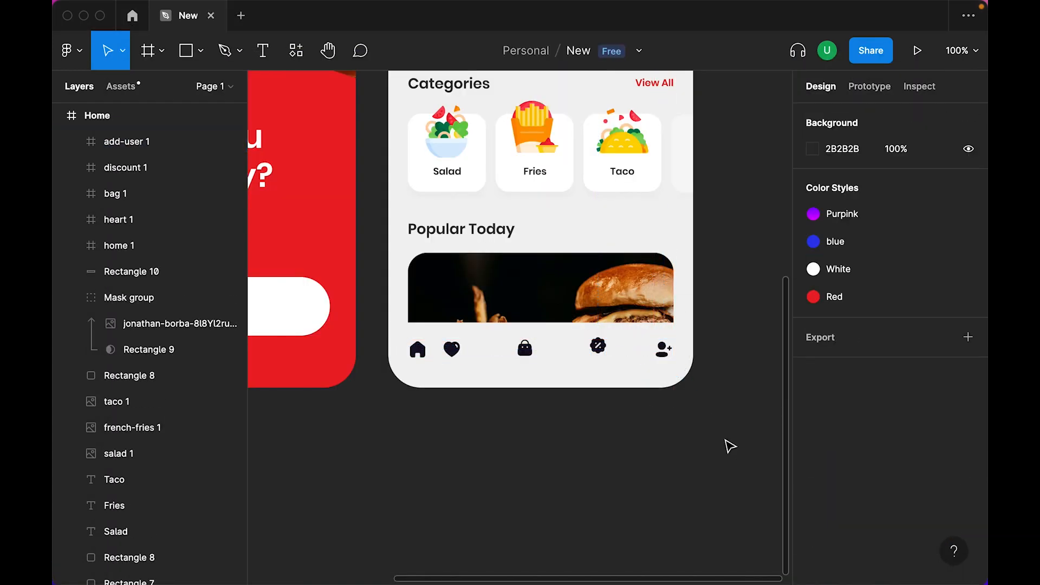
Step: Delete the plus sign from the Add User icon's vector so only the user shape remains
key("super+equal")
scroll(645, 395, "right", 3)
left_click(652, 379)
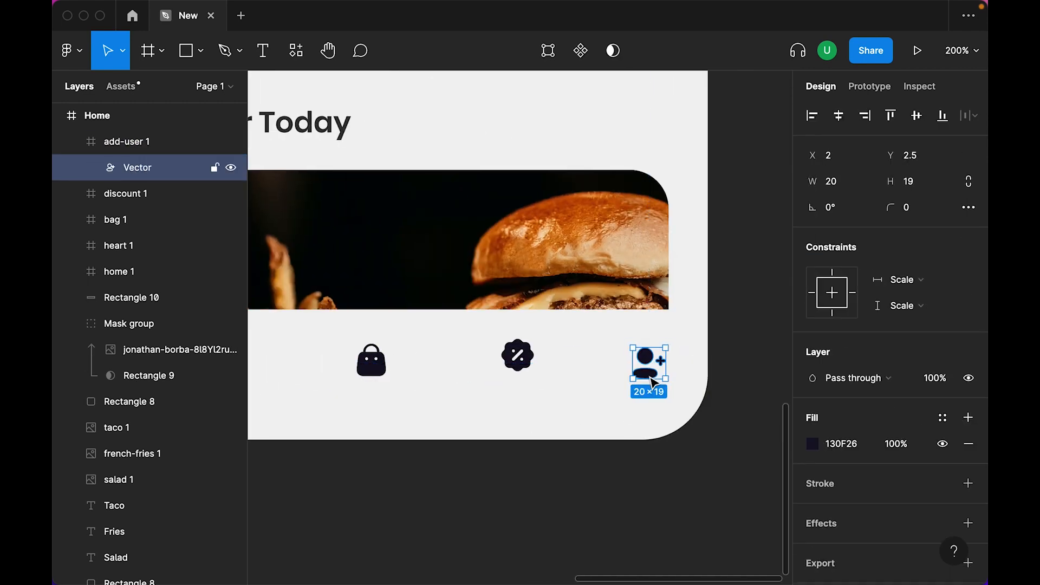
double_click(664, 367)
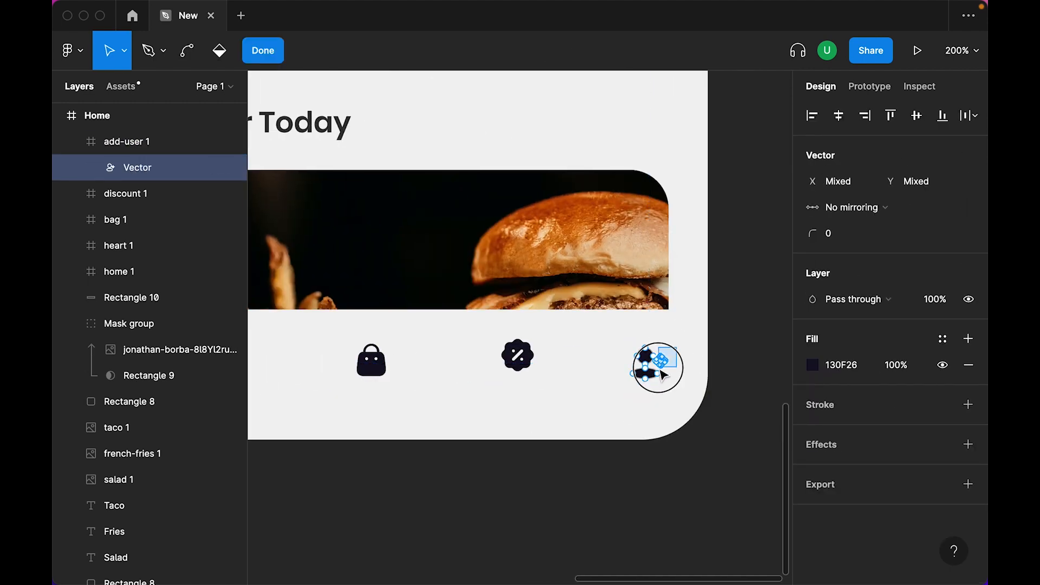
key("shift+2")
left_click_drag(625, 216, 415, 426)
key("Delete")
key("Escape")
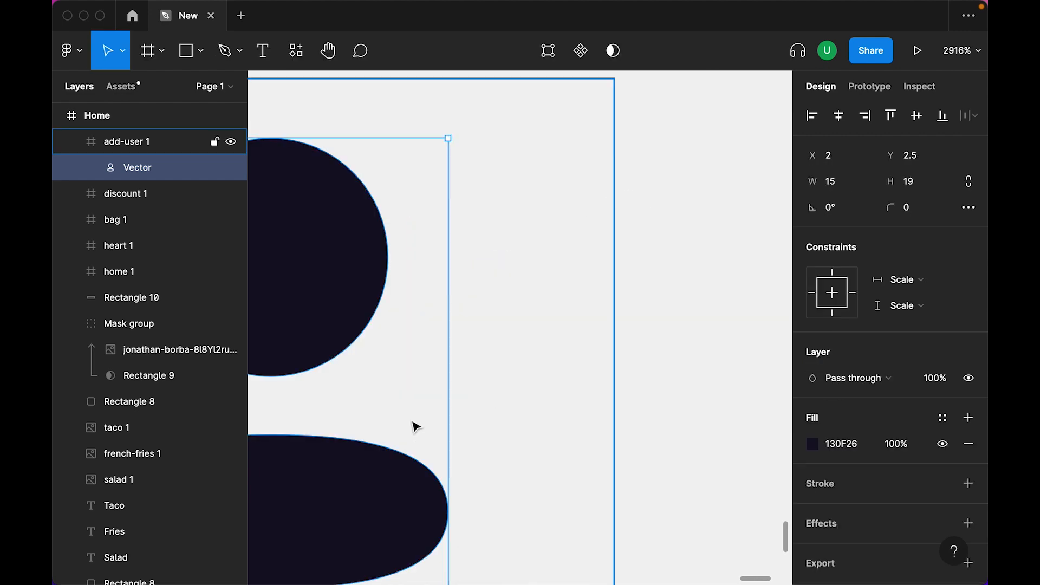
key("shift+2")
scroll(413, 425, "down", 10)
key("shift+1")
left_click(742, 496)
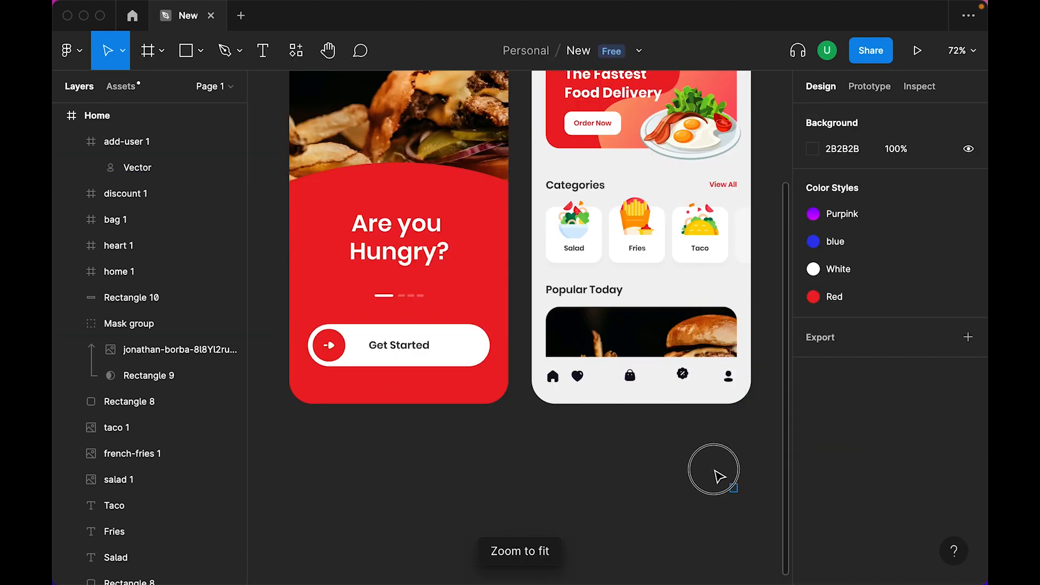
Step: Align the five navigation icons and the navigation bar rectangle on their vertical centres
left_click_drag(741, 496, 550, 373)
key("shift+2")
left_click(706, 389)
left_click_drag(708, 364, 699, 382)
left_click(609, 355, "shift")
left_click(494, 358, "shift")
left_click(379, 360, "shift")
left_click(325, 361, "shift")
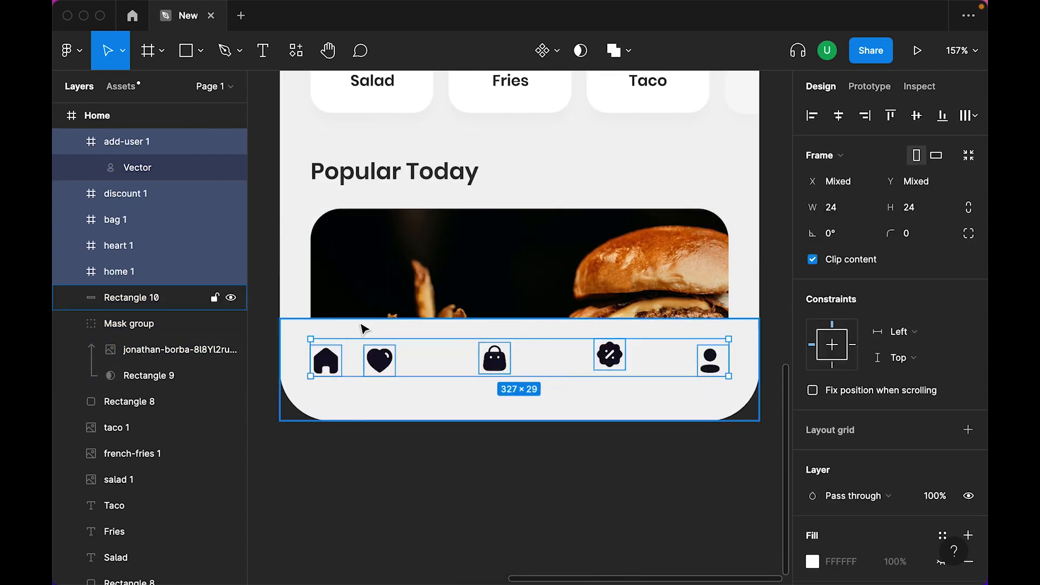
left_click(364, 328, "shift")
left_click(922, 117)
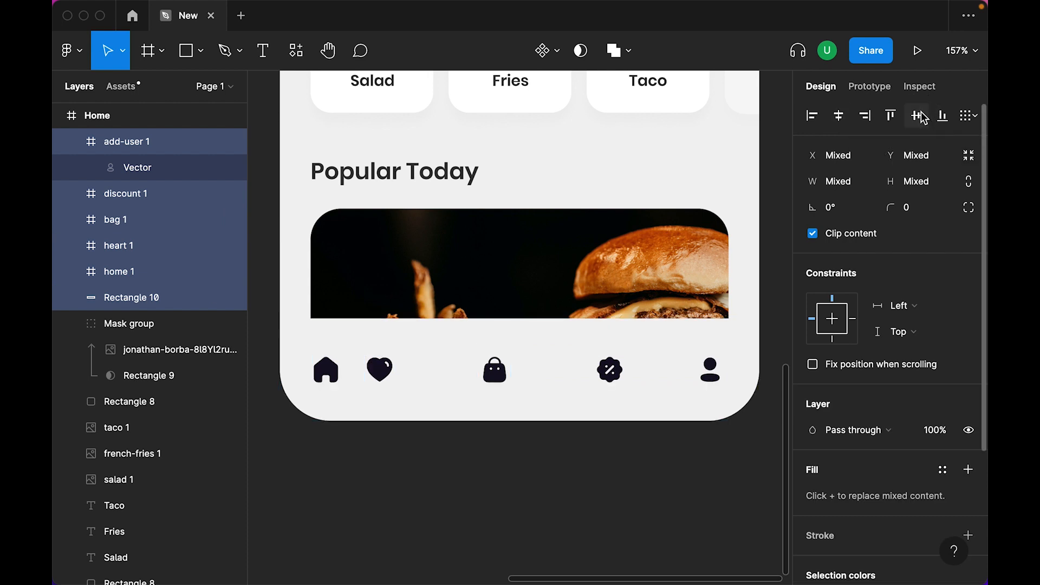
Step: Distribute the horizontal spacing evenly between the five navigation icons, leaving out the bar rectangle
left_click(744, 362, "shift")
left_click(968, 115)
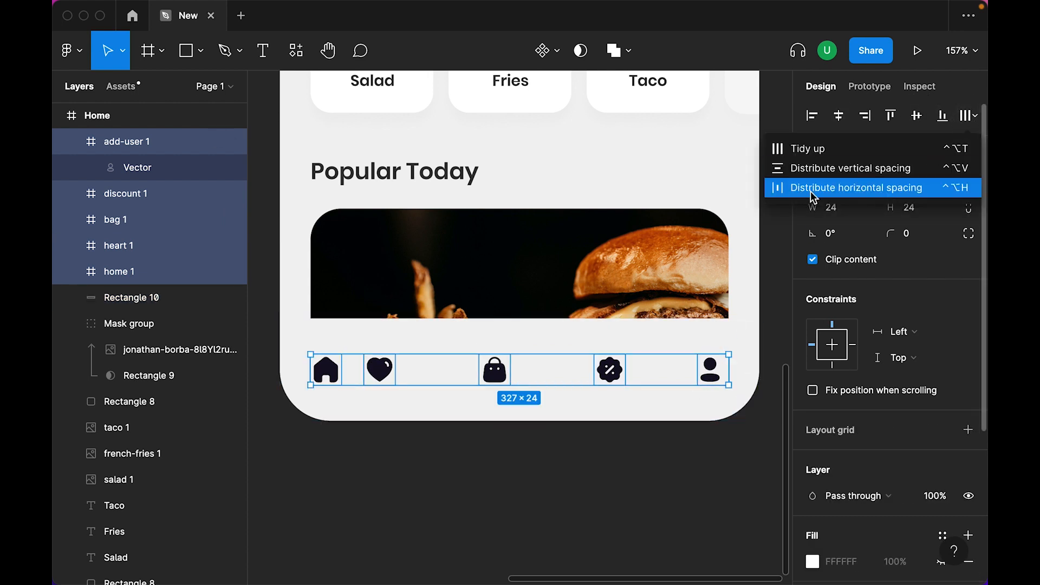
left_click(845, 185)
left_click(543, 501)
Step: Apply the Red colour style to the home icon in the bottom navigation bar
left_click(326, 370)
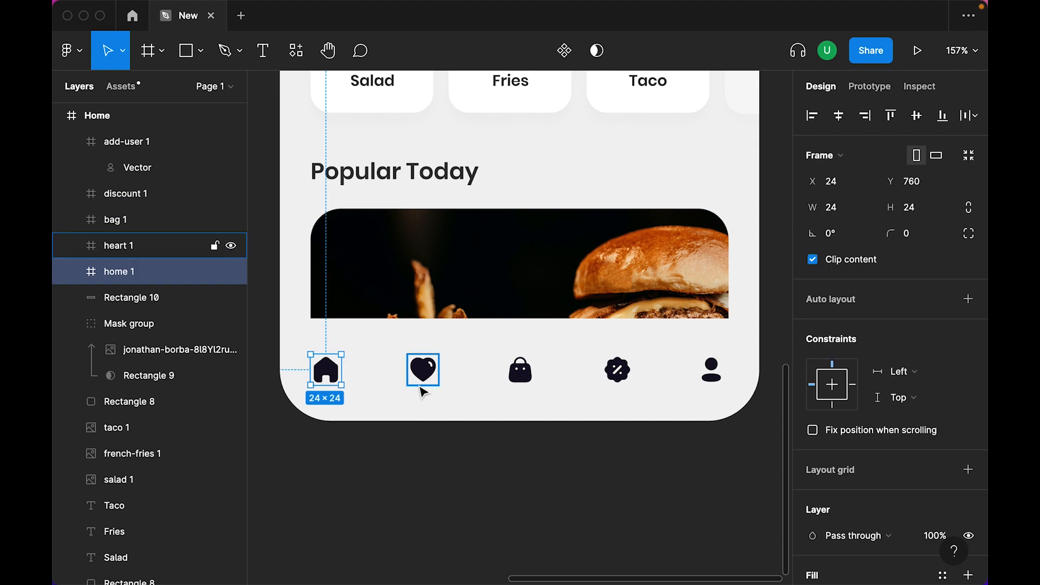
scroll(878, 467, "down", 5)
left_click(943, 444)
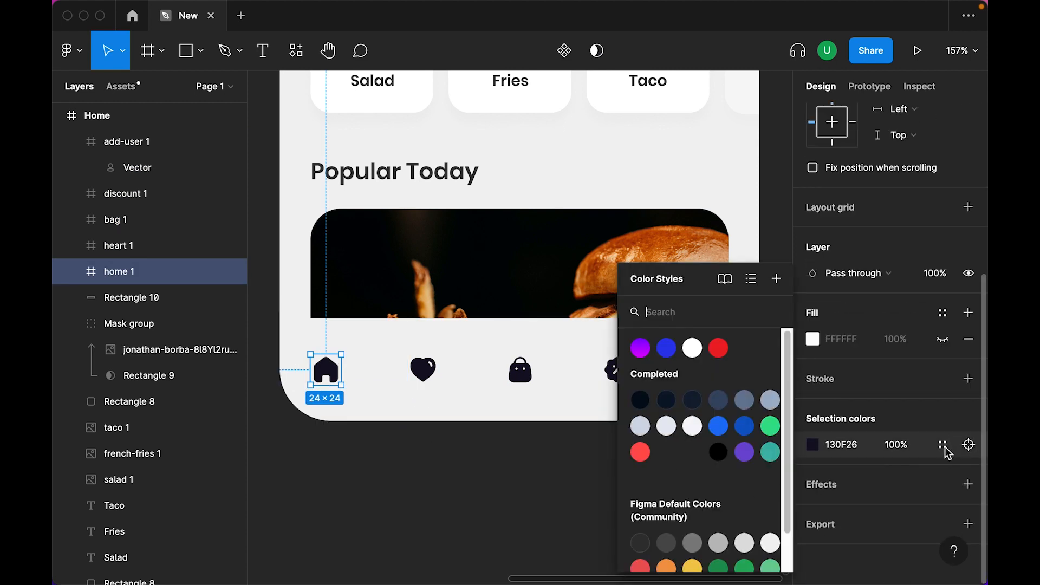
left_click(720, 349)
Step: Recolour the heart, discount and user icons in the navigation bar with a light gray default colour style
left_click(423, 369)
left_click(617, 370, "shift")
left_click(714, 370, "shift")
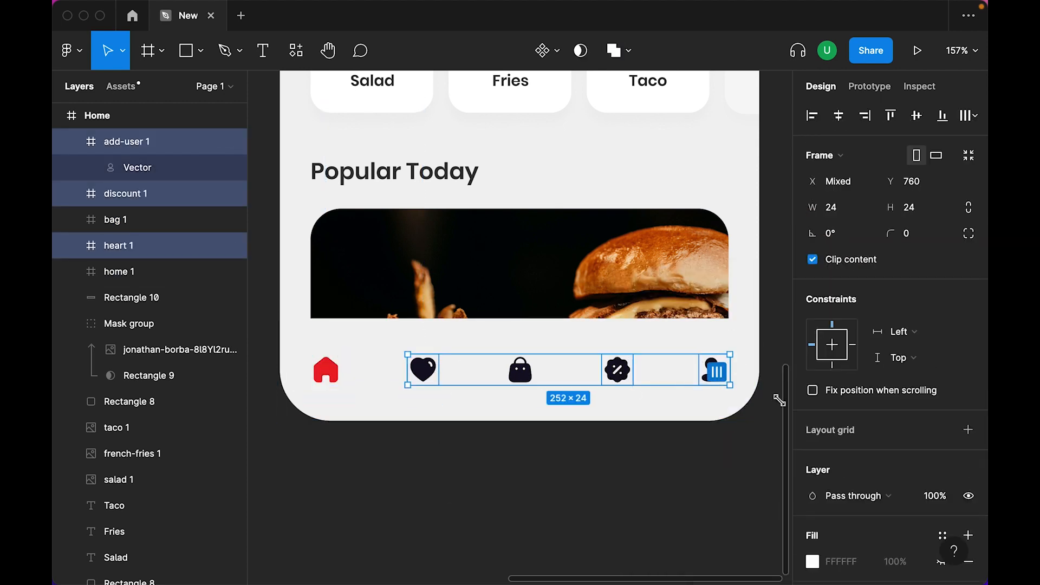
scroll(910, 448, "down", 5)
left_click(943, 444)
scroll(704, 445, "down", 2)
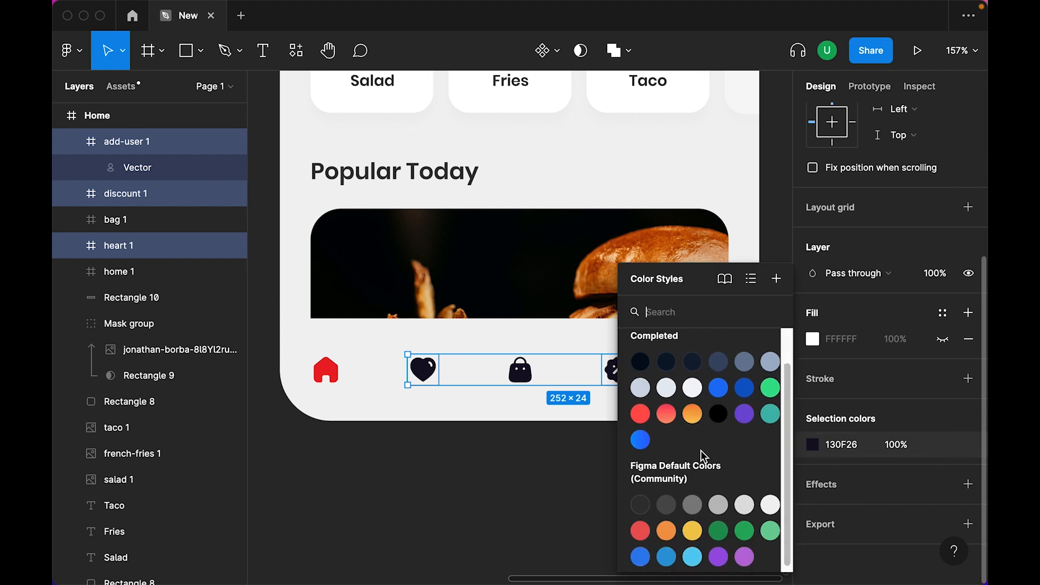
left_click(722, 501)
left_click(628, 498)
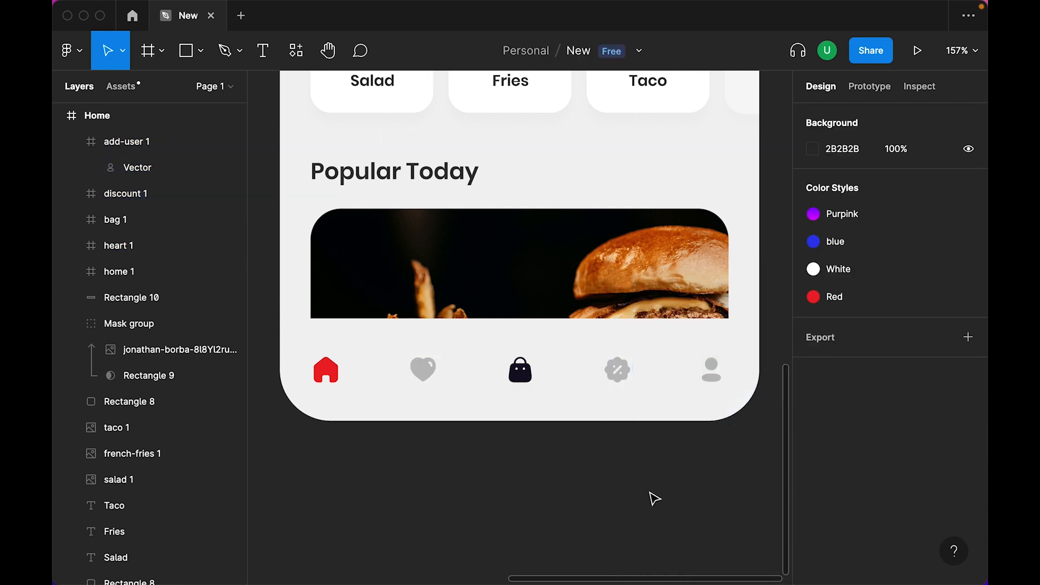
Step: Ungroup the add-user icon's frame so its user-shaped vector sits directly in the Home screen
left_click(710, 380)
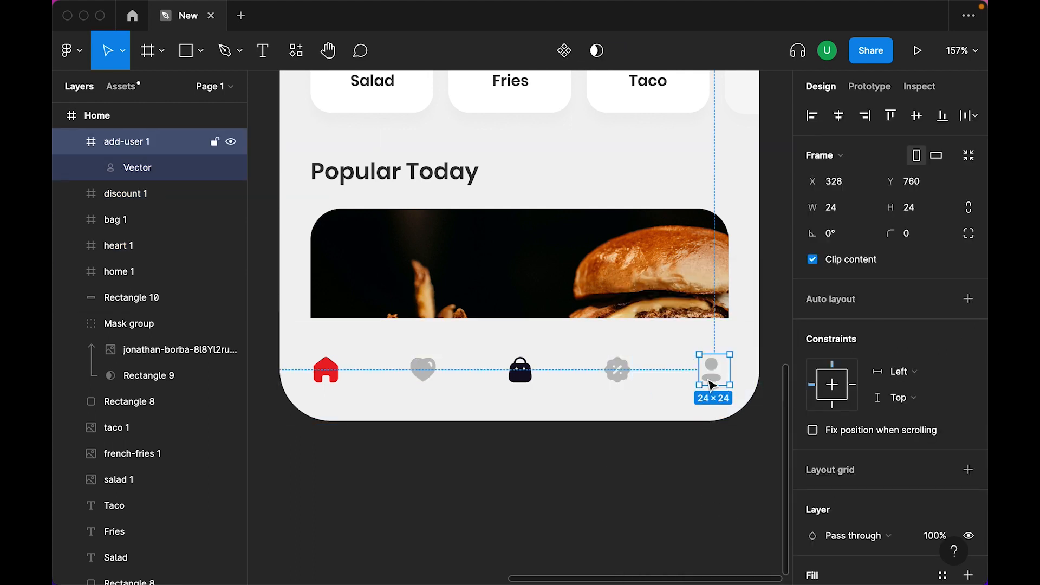
right_click(712, 386)
left_click(759, 286)
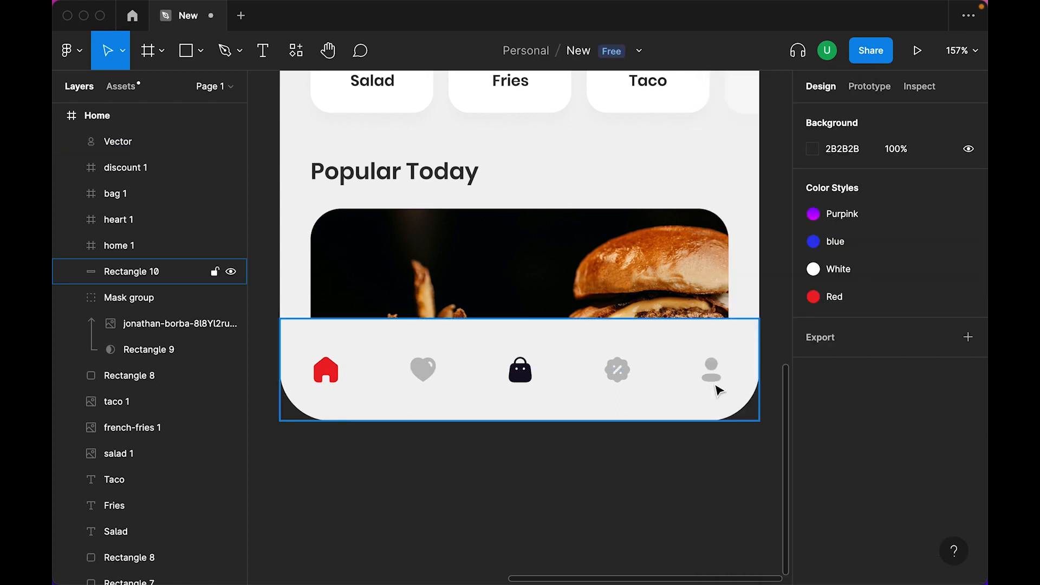
Step: Distribute the horizontal spacing evenly between the user vector and the discount, bag, heart and home icons
left_click(723, 382)
left_click(618, 380, "shift")
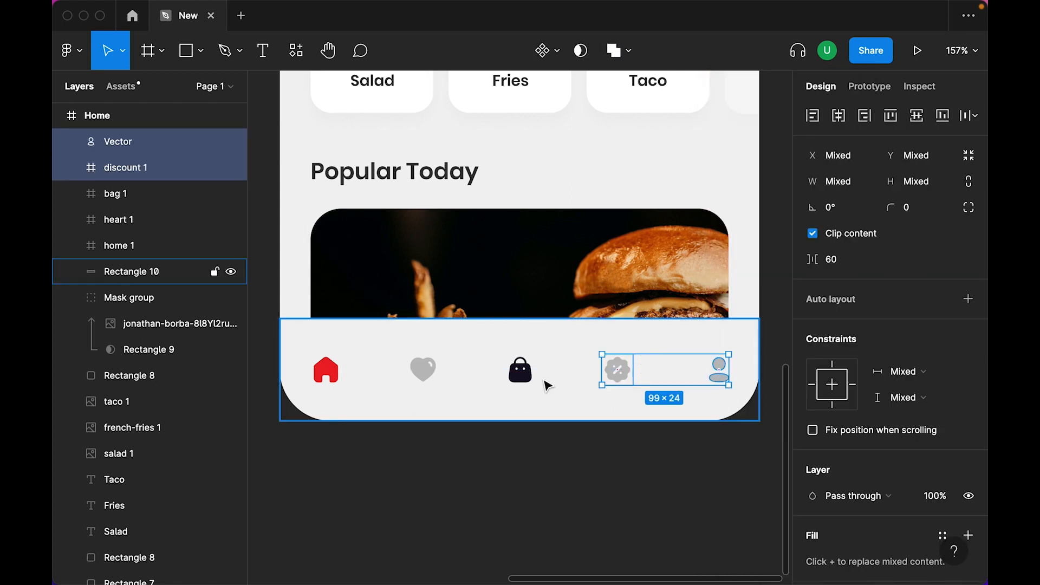
left_click(521, 371, "shift")
left_click(422, 370, "shift")
left_click(322, 371, "shift")
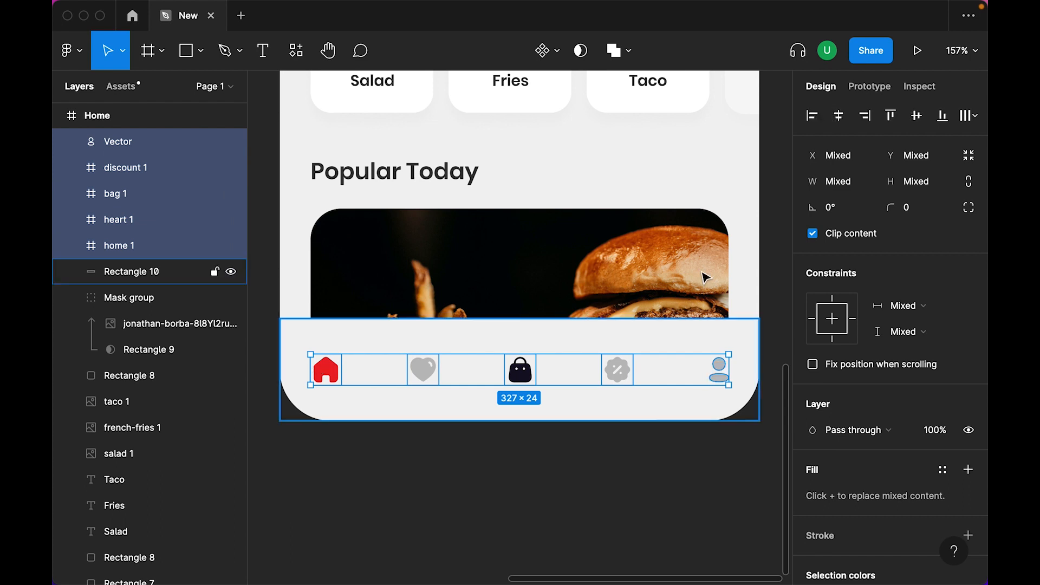
left_click(970, 116)
left_click(835, 188)
key("Escape")
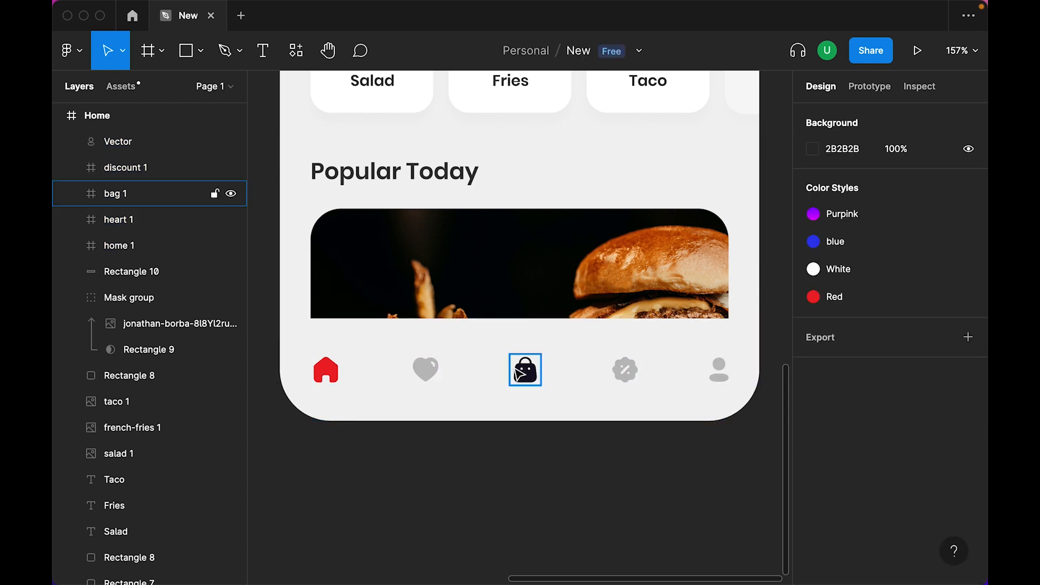
Step: Draw a circle over the bag icon in the navigation bar and set its size to 72 × 72
left_click(525, 371)
scroll(867, 432, "down", 4)
left_click(200, 50)
left_click(178, 146)
mouse_move(476, 283)
left_mouse_down()
mouse_move(579, 386)
mouse_move(571, 379)
left_mouse_up()
left_click(921, 181)
key("Down")
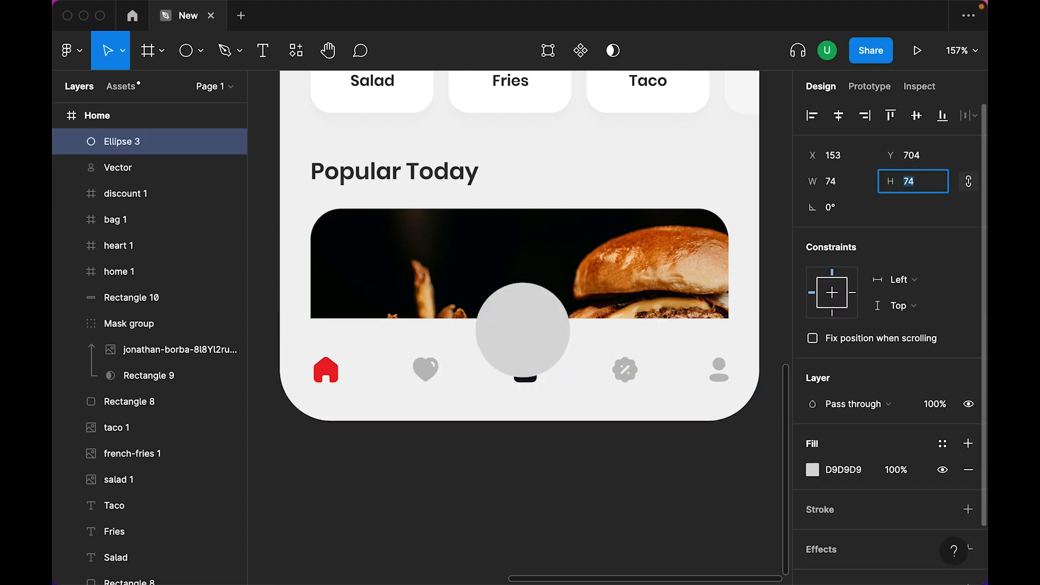
key("Return")
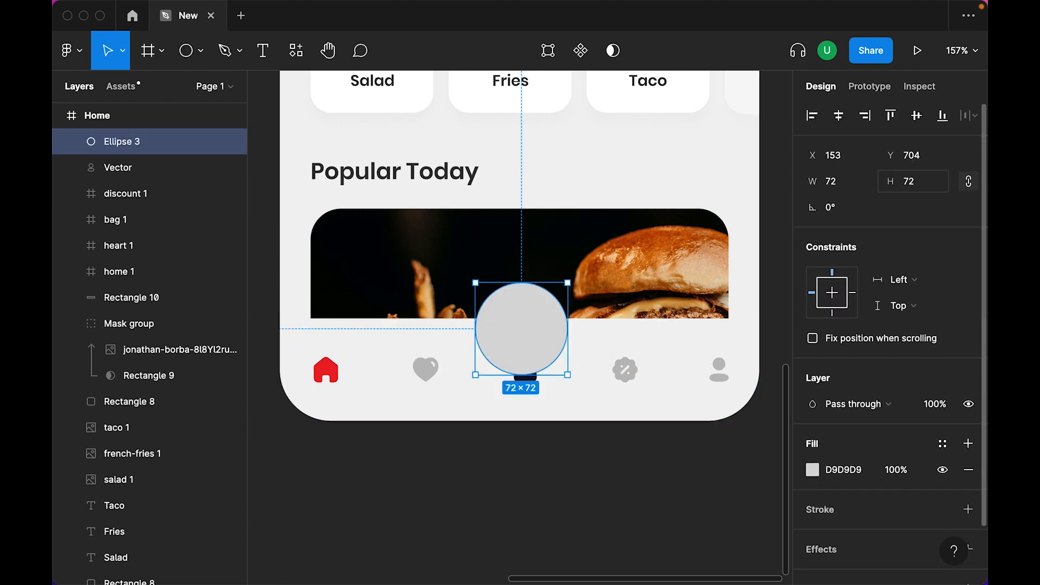
Step: Bring the bag icon in front of the circle, centre it inside, and centre both horizontally on the navigation bar
left_click(535, 384)
right_click(535, 384)
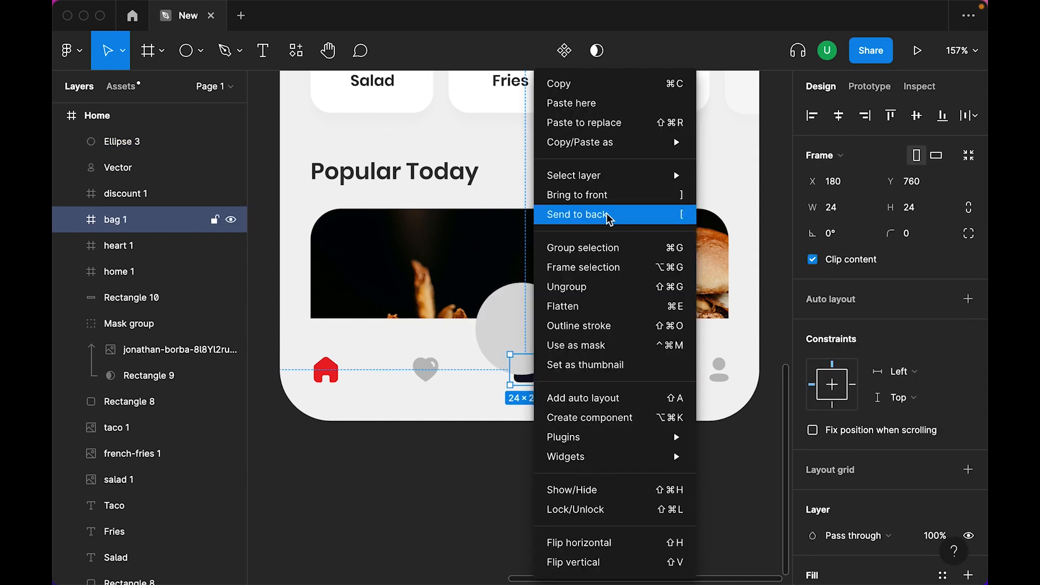
left_click(596, 194)
left_click(566, 320, "shift")
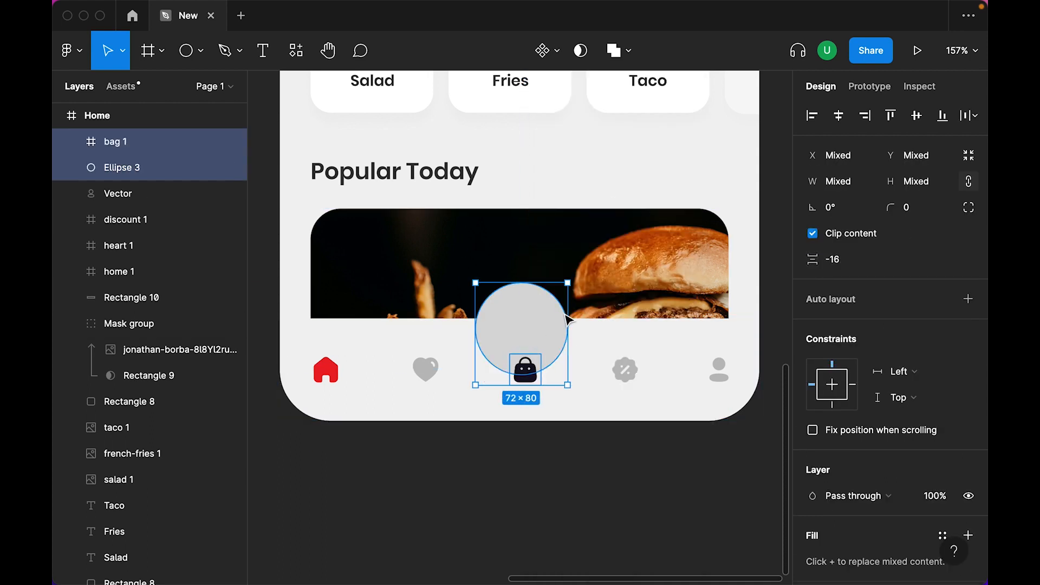
left_click(840, 117)
left_click(919, 117)
left_click(580, 402, "shift")
left_click(843, 121)
left_click(601, 444)
Step: Apply the Red colour style to the circle behind the bag icon
left_click(535, 370)
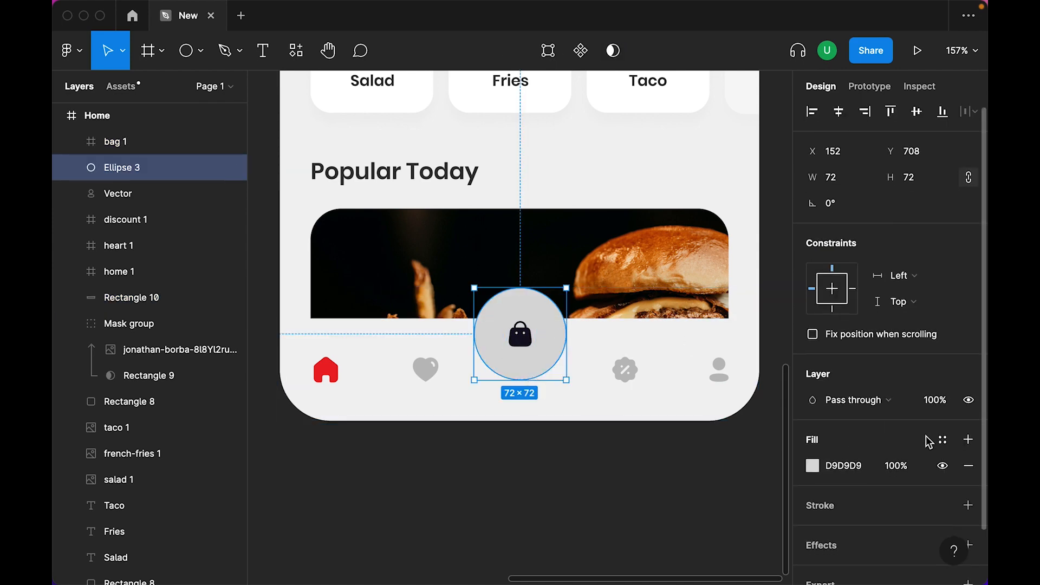
scroll(930, 443, "down", 1)
left_click(943, 419)
left_click(900, 362)
left_click(634, 436)
Step: Recolour the bag icon with the White colour style
left_click(524, 344)
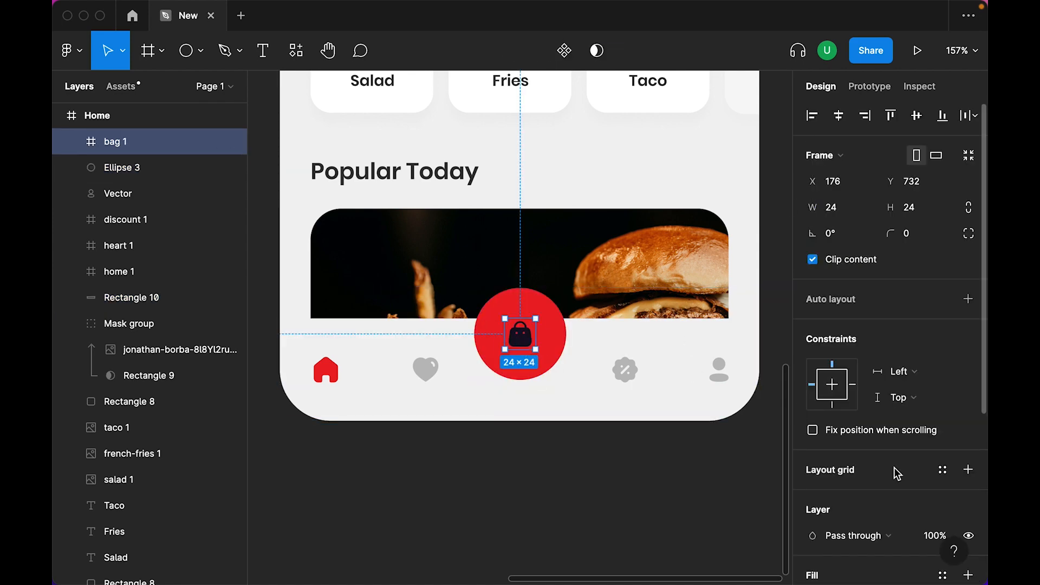
scroll(897, 473, "down", 5)
left_click(943, 443)
left_click(692, 346)
left_click(545, 520)
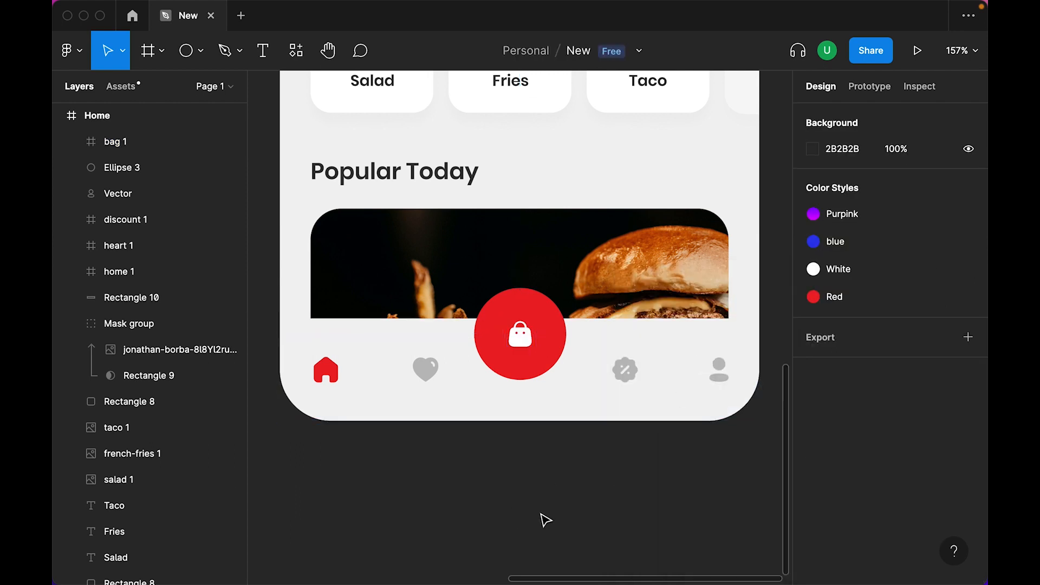
Step: Add a drop shadow to the red circle with a Y offset of 8 and a blur of 16
left_click(530, 372)
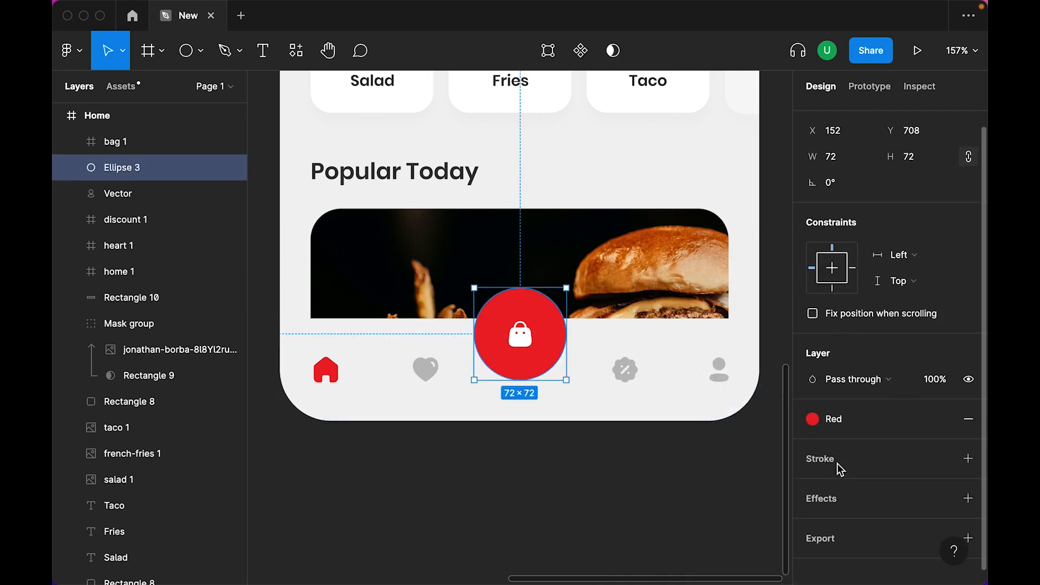
scroll(867, 477, "down", 1)
left_click(968, 484)
left_click(813, 511)
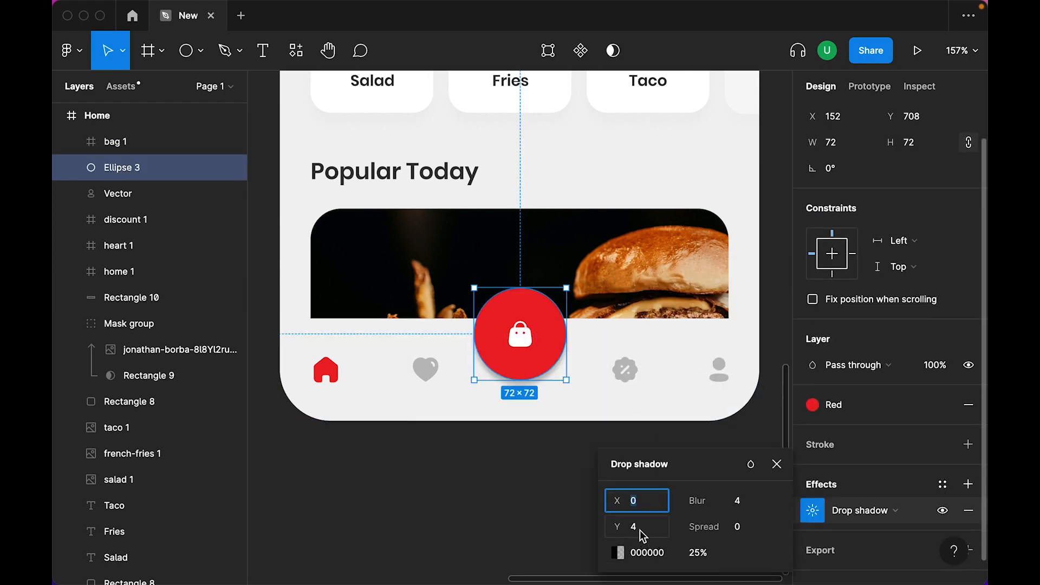
type("8")
key("Tab")
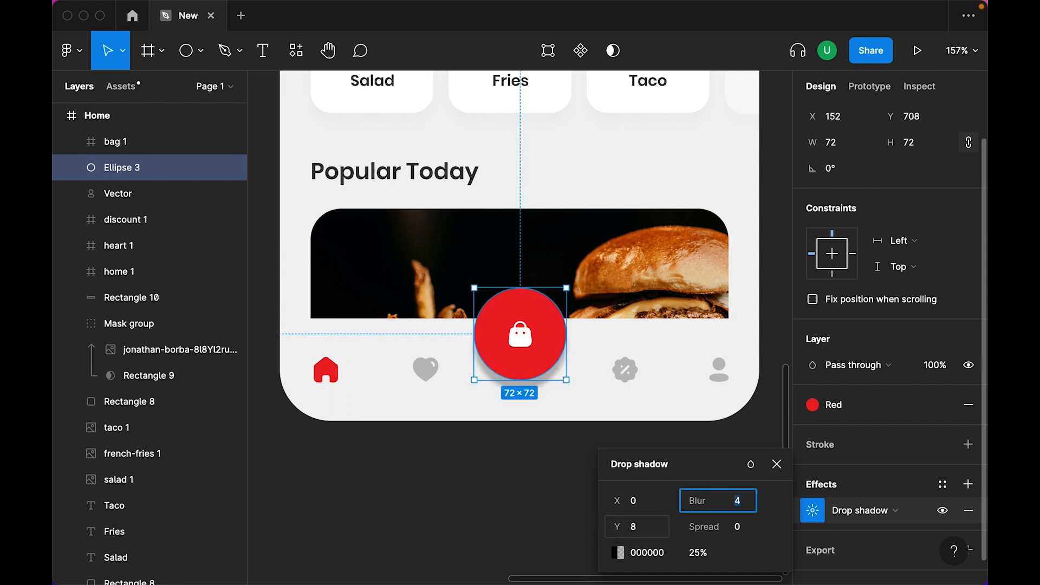
key("Return")
Step: Sample the home icon's red, EA2027, for the circle's drop shadow and set the shadow opacity to 40%
left_click(618, 553)
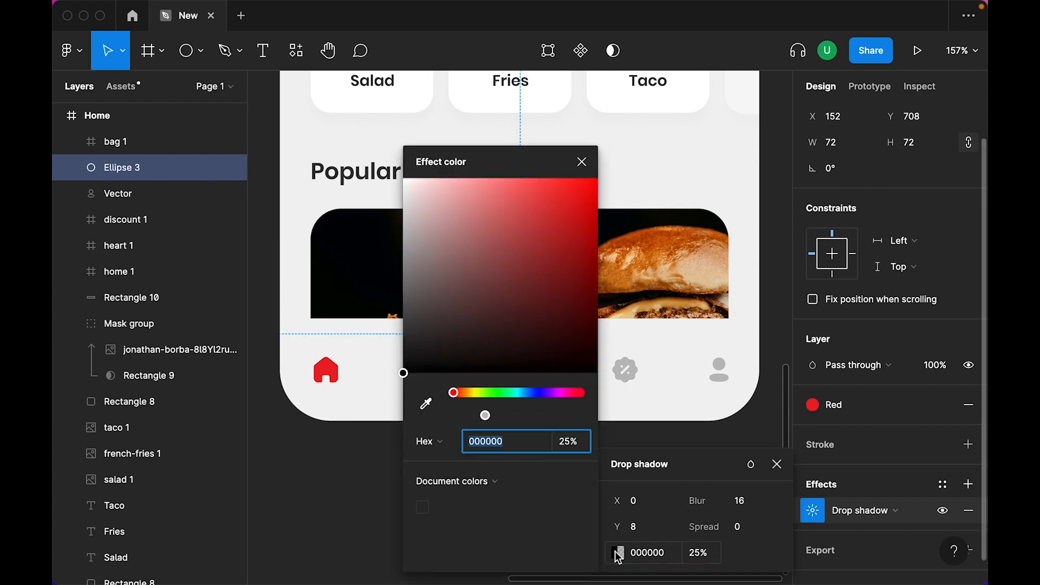
left_click(426, 404)
left_click(325, 370)
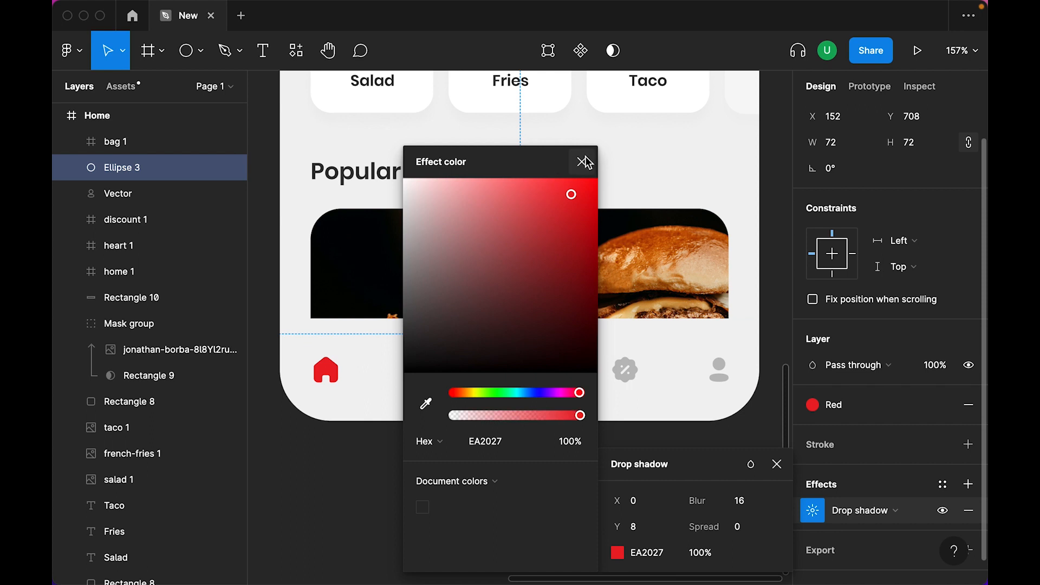
left_click(582, 161)
key("shift+Down")
key("shift+Down")
key("shift+Down")
key("shift+Down")
key("shift+Down")
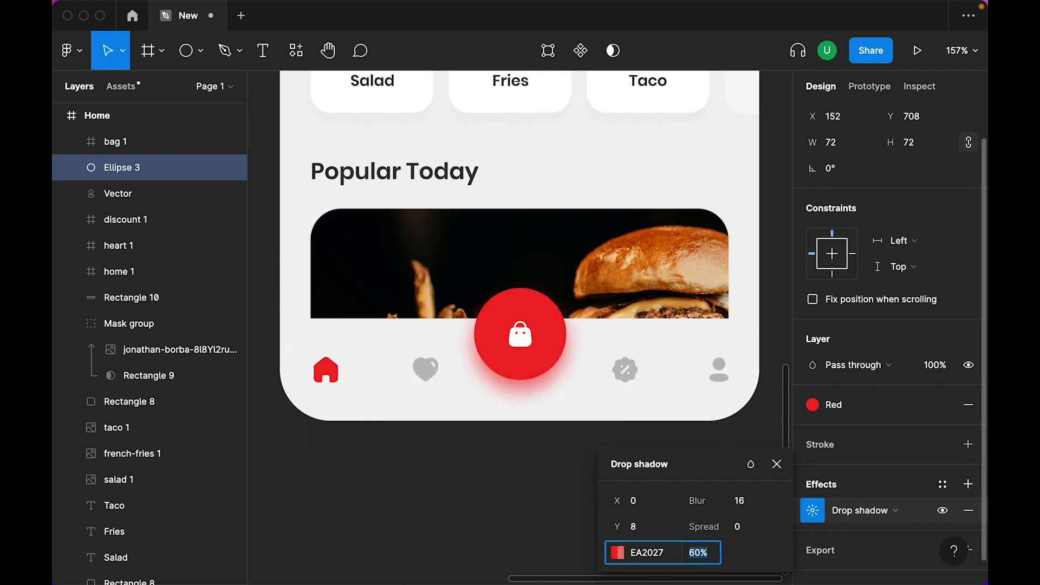
key("Escape")
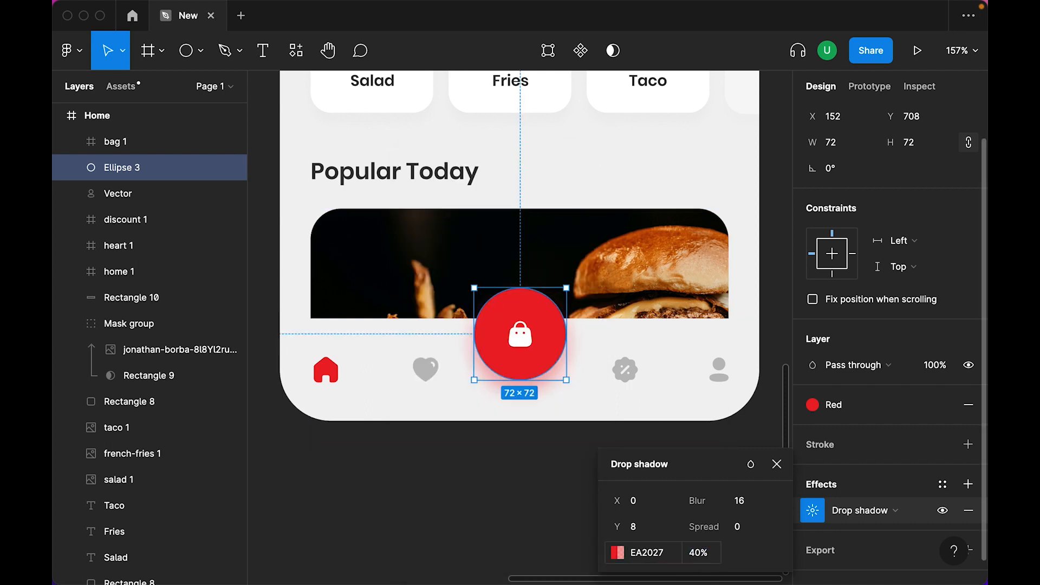
Step: Set the blur of the circle's drop shadow to 24
type("24")
key("Return")
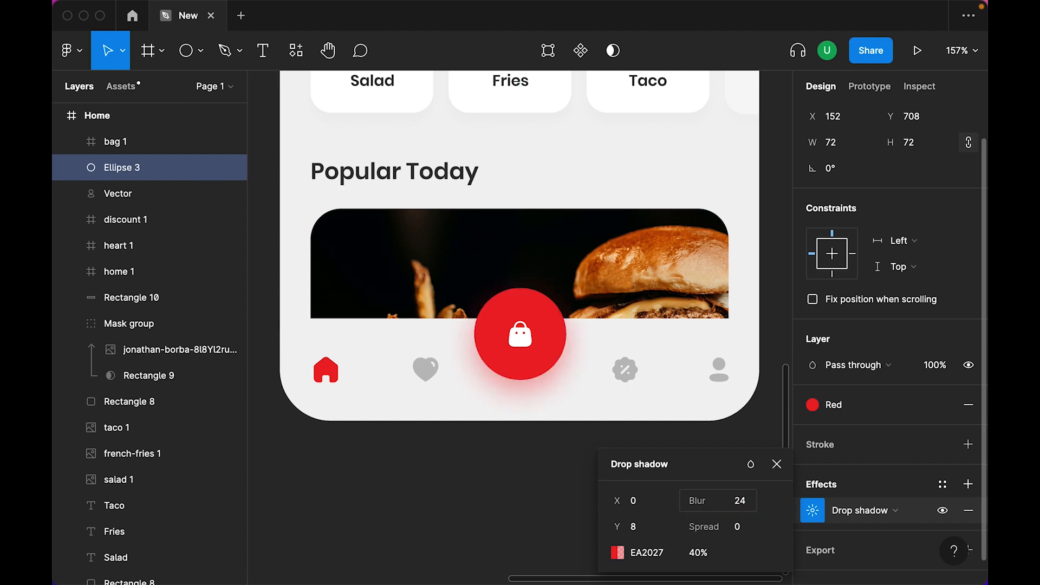
left_click(646, 511)
Step: Move the home, heart, discount and user icons up together by about 8 px in the navigation bar
key("shift+0")
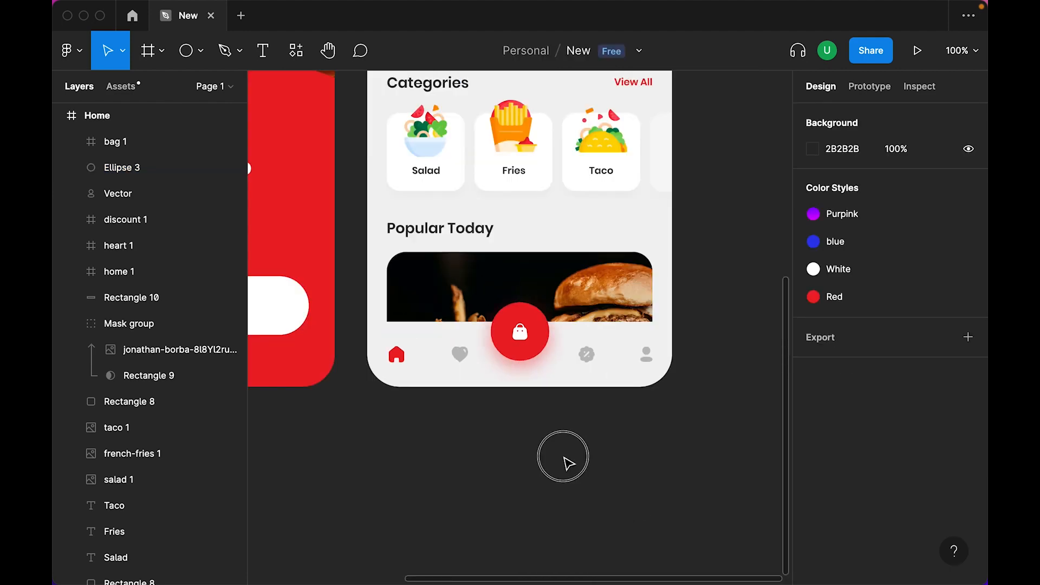
left_click_drag(508, 424, 523, 511)
key("plus")
scroll(529, 520, "down", 5)
left_click(303, 302)
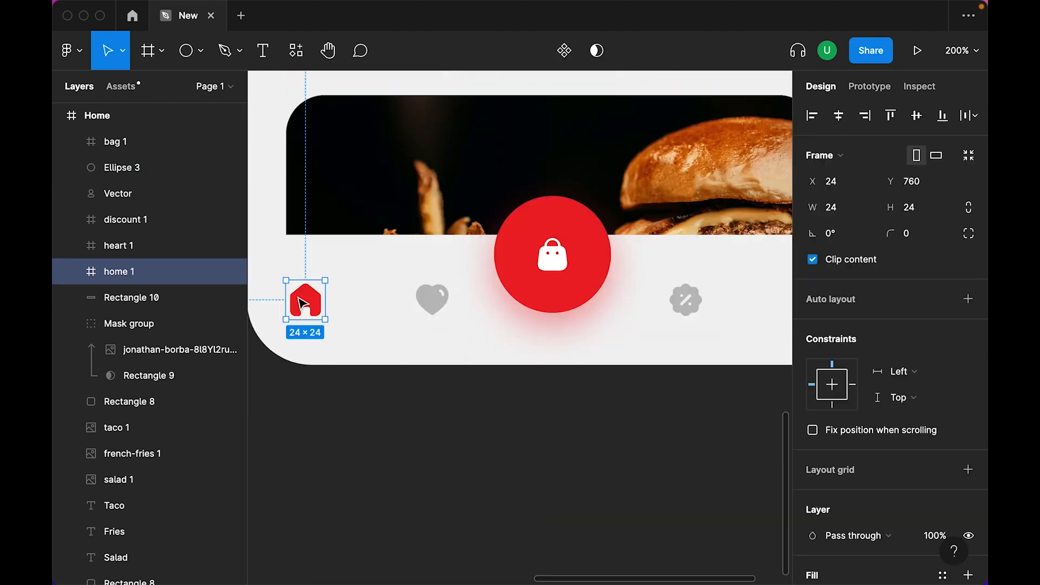
left_click(436, 301, "shift")
left_click(685, 299, "shift")
scroll(685, 300, "right", 3)
left_click(661, 320, "shift")
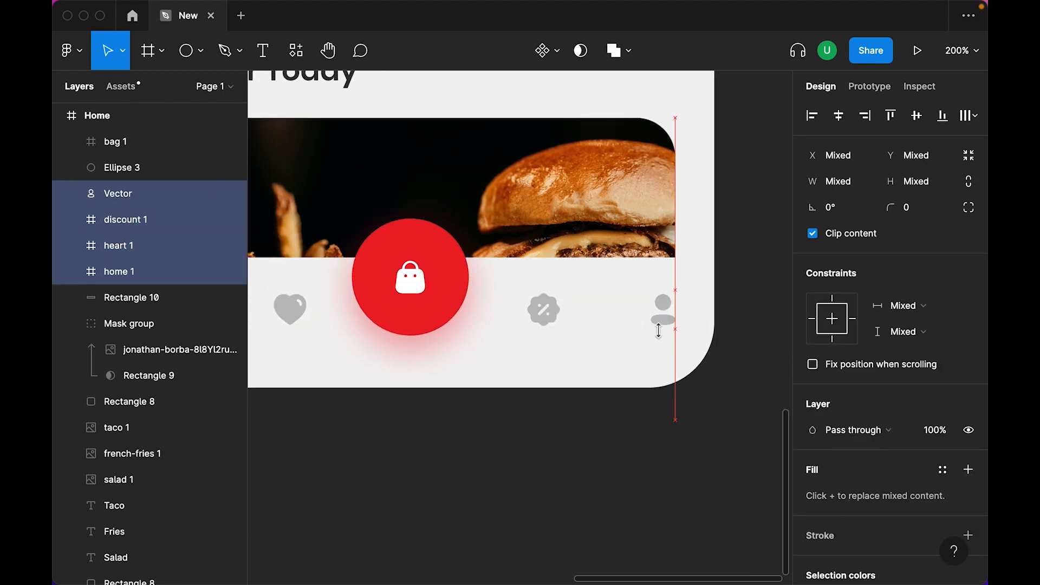
key("shift+0")
left_click(466, 480)
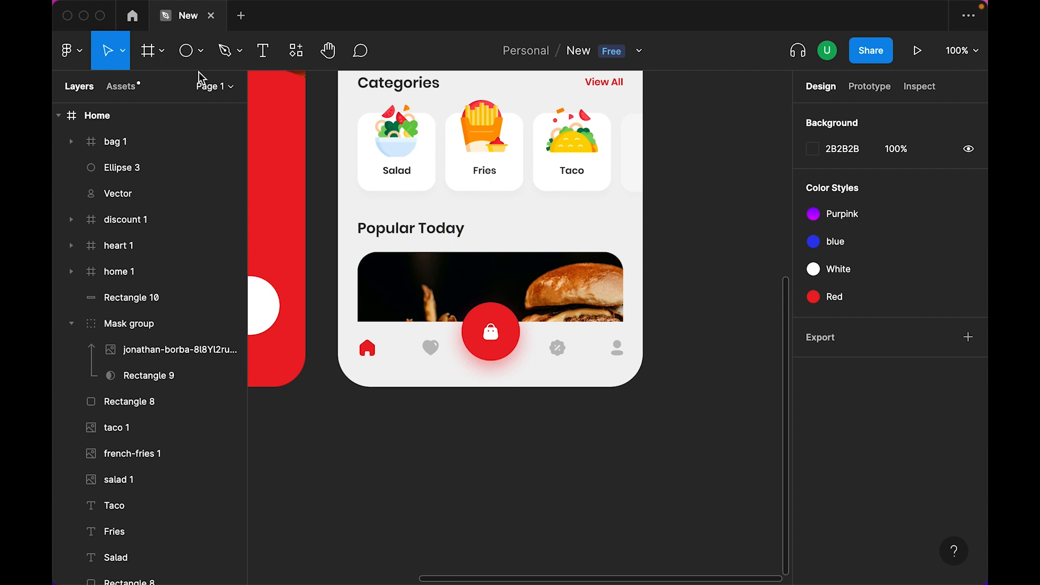
Step: Draw a small circle below the home icon, set its size to 8 × 8 and fill it with Gray 1
left_click(186, 50)
left_click_drag(364, 363, 372, 370)
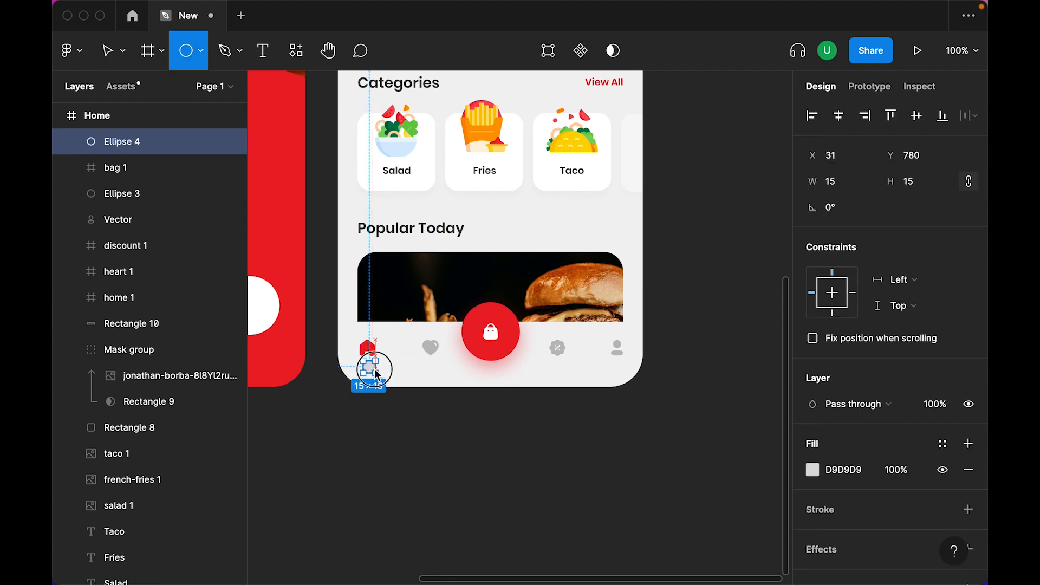
type("8")
key("Return")
left_click(943, 443)
key("Escape")
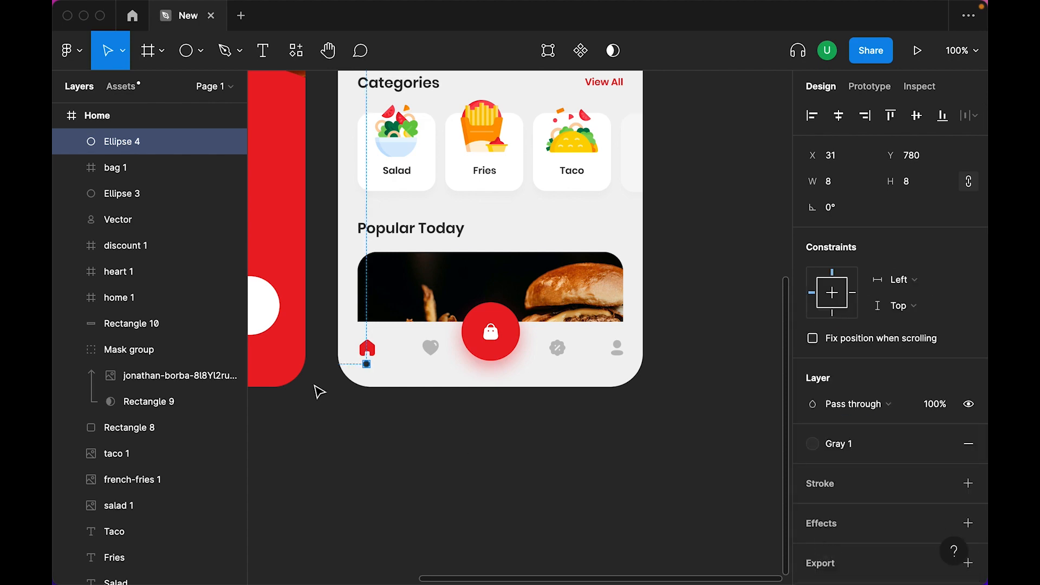
Step: Centre the small dot horizontally under the home icon and nudge it down to Y 783
left_click(368, 349, "shift")
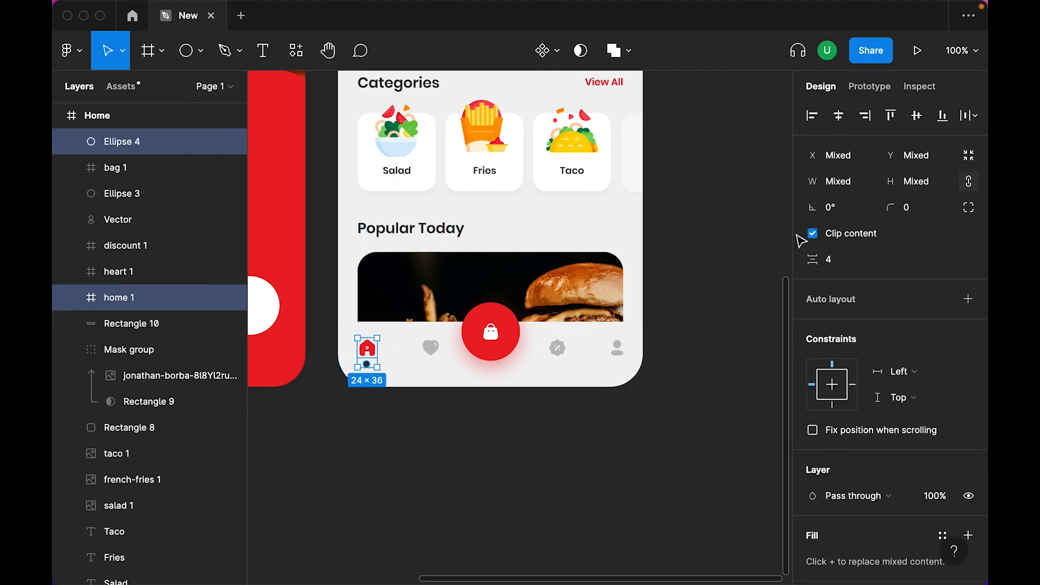
left_click(585, 430)
key("shift+2")
left_click(553, 548)
key("Down")
key("Down")
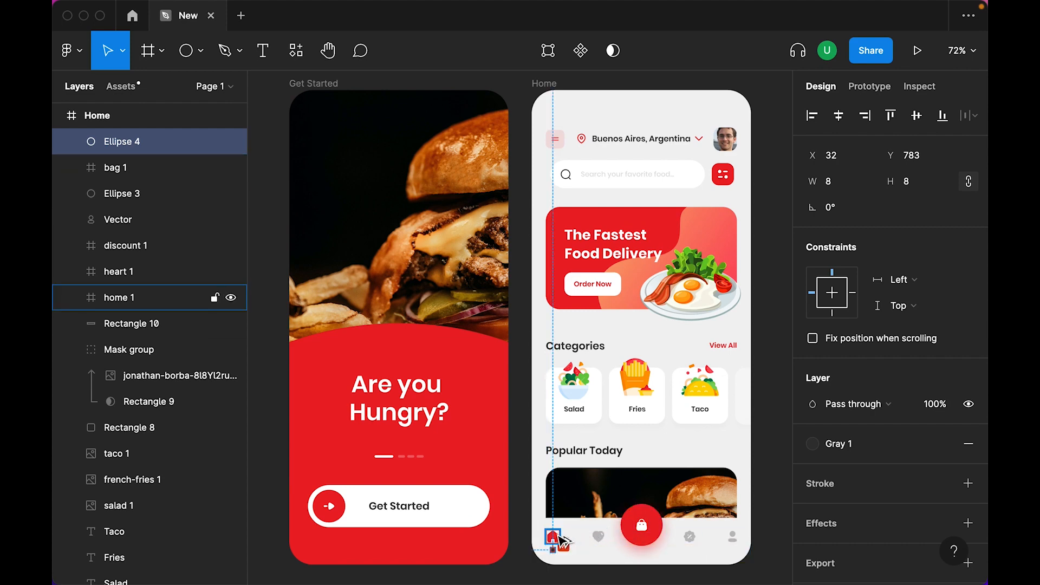
left_click(772, 405)
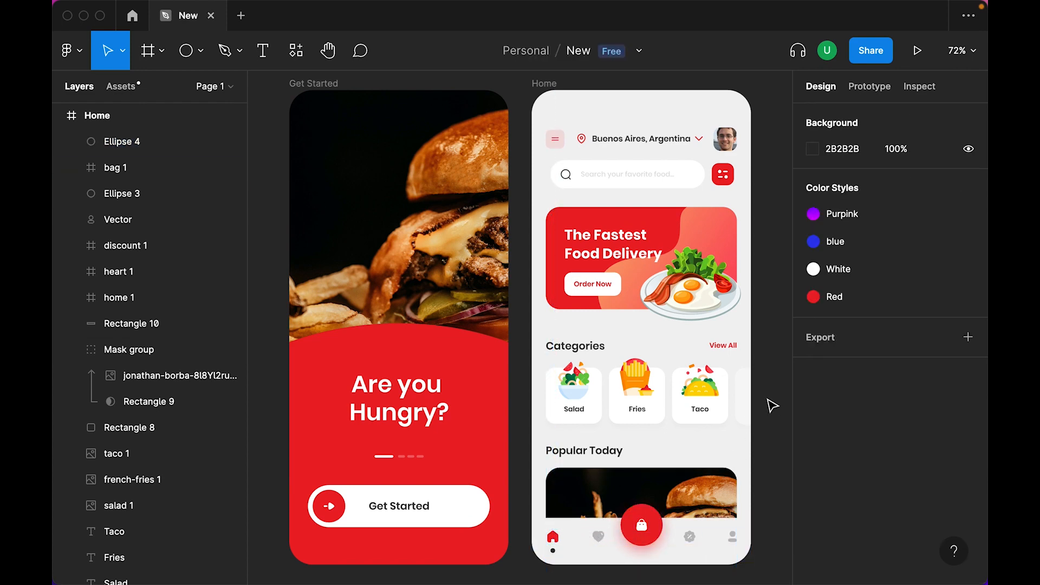